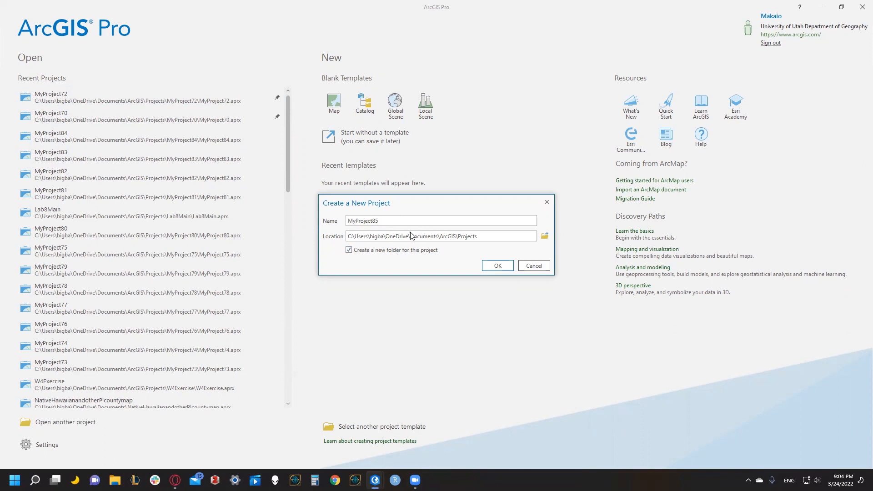
# Create the MyProject85 project in its own folder and add the existing GEOG_3100_Lab09.gdb geodatabase to it.
pyautogui.click(498, 266)
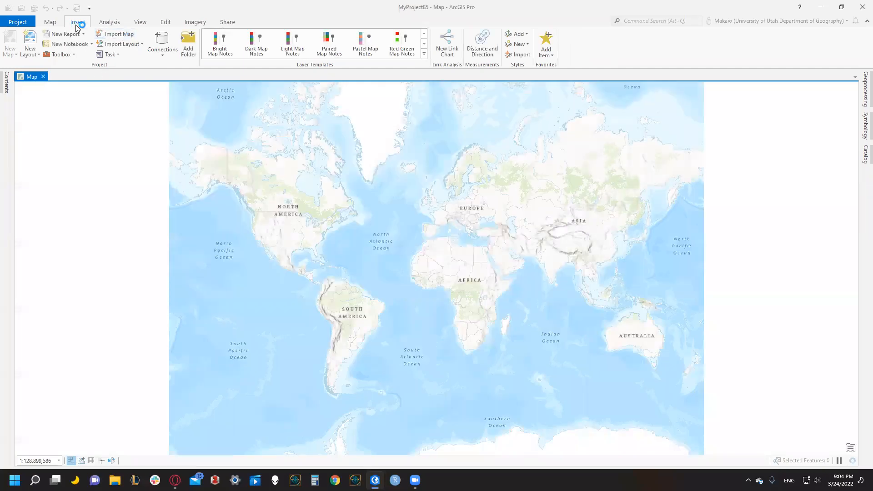
pyautogui.click(140, 22)
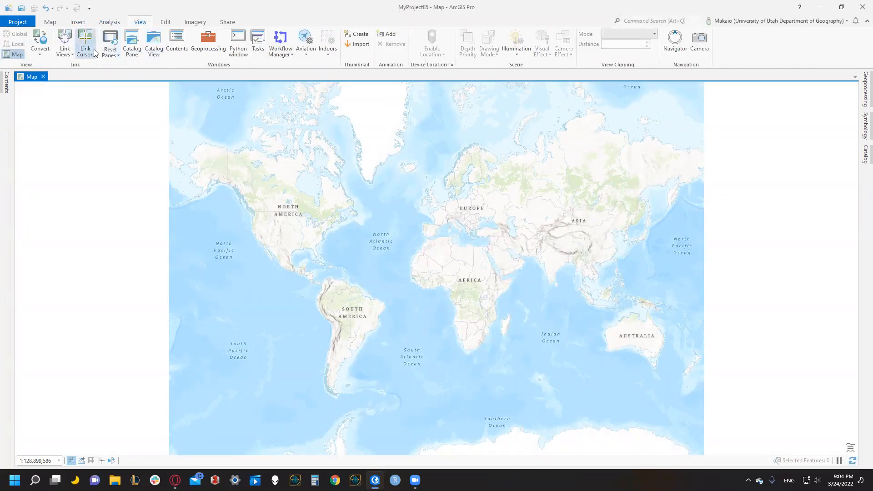
pyautogui.click(128, 46)
pyautogui.rightClick(723, 144)
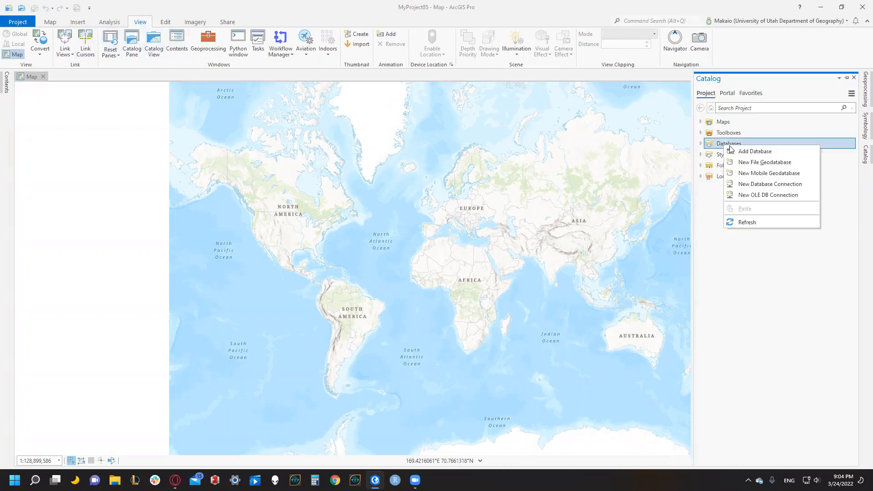
pyautogui.click(758, 156)
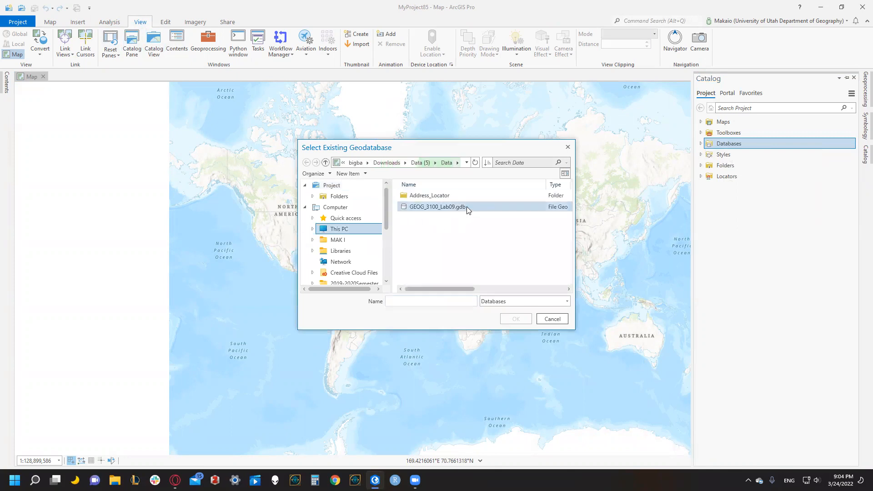
pyautogui.click(460, 209)
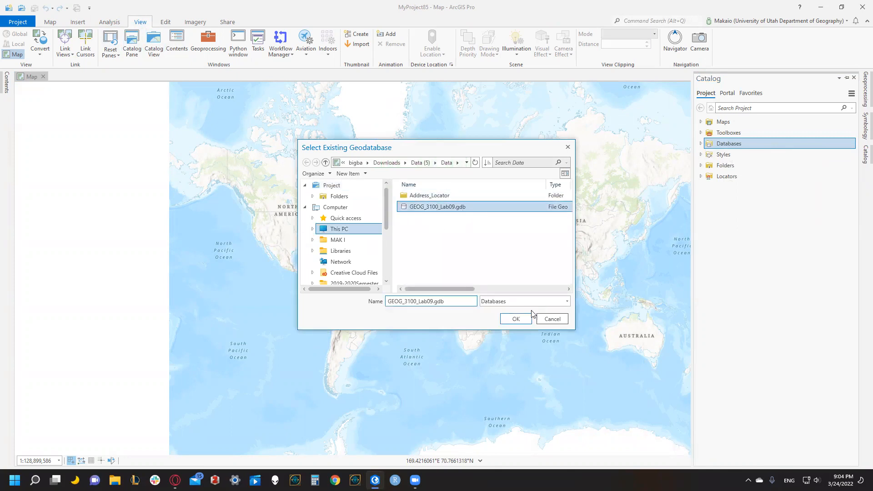
pyautogui.click(518, 320)
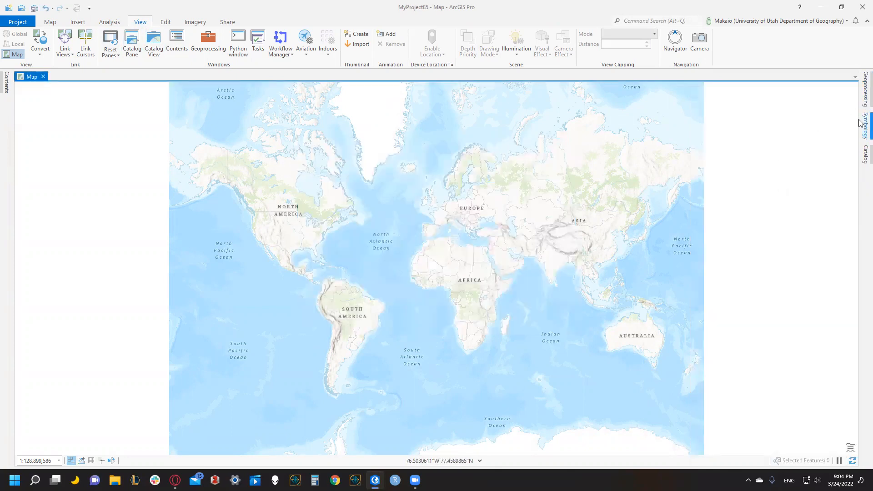
# Add Address_to_Geocode_Lab08, Census_Tracts_SLCO, GeocodeRoads, SLCO_Emergency_Healthcare and Zip_Codes_SLCO from the GEOG_3100_Lab09 geodatabase to the current map.
pyautogui.click(865, 154)
pyautogui.click(701, 144)
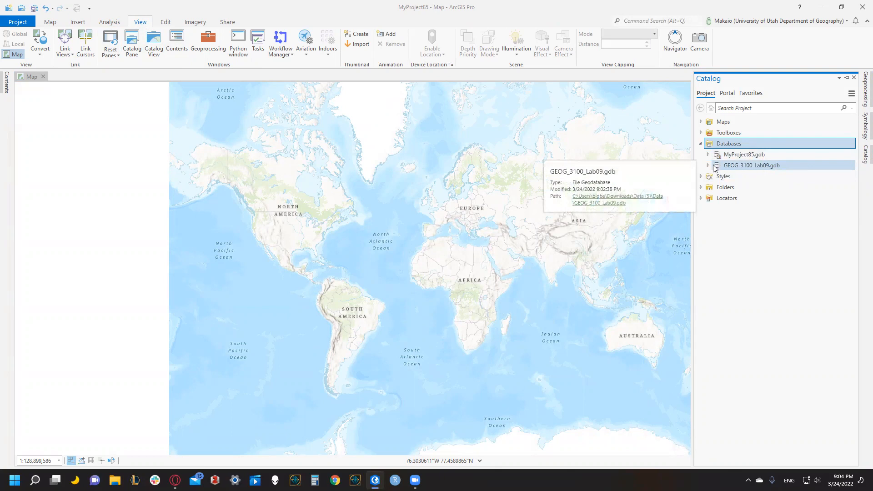
pyautogui.doubleClick(718, 166)
pyautogui.rightClick(768, 180)
pyautogui.click(774, 185)
pyautogui.rightClick(769, 199)
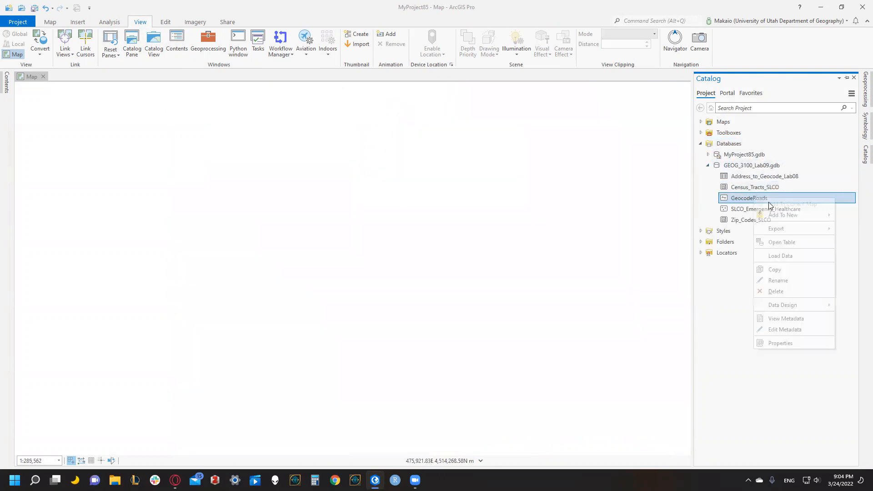
pyautogui.click(774, 204)
pyautogui.rightClick(769, 209)
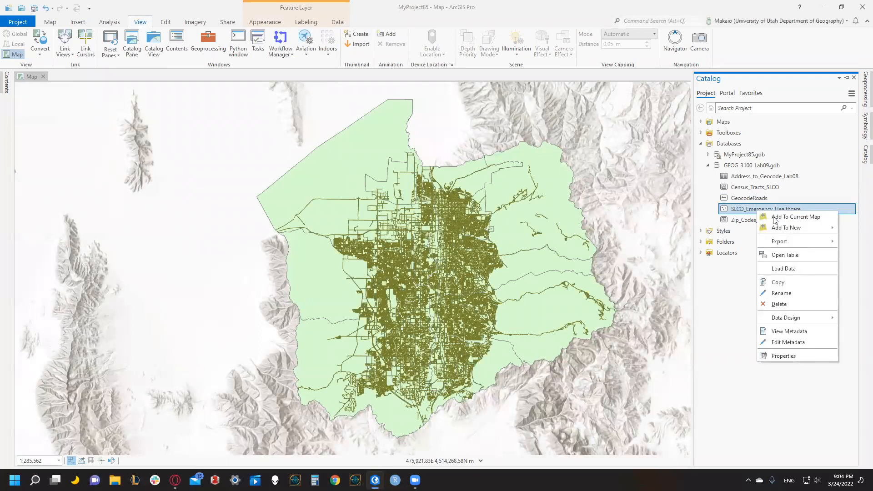
pyautogui.click(775, 218)
pyautogui.rightClick(769, 220)
pyautogui.click(776, 228)
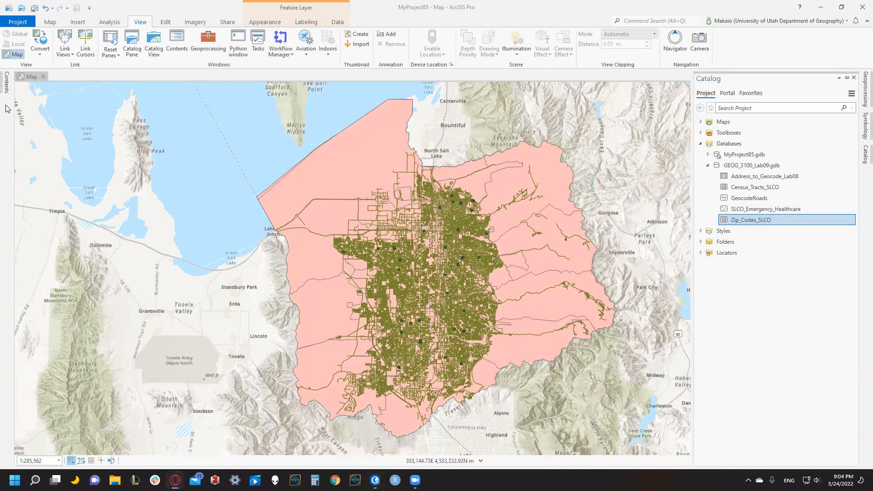
# Examine the address fields in the GeocodeRoads layer's attribute table, then close the table.
pyautogui.click(6, 84)
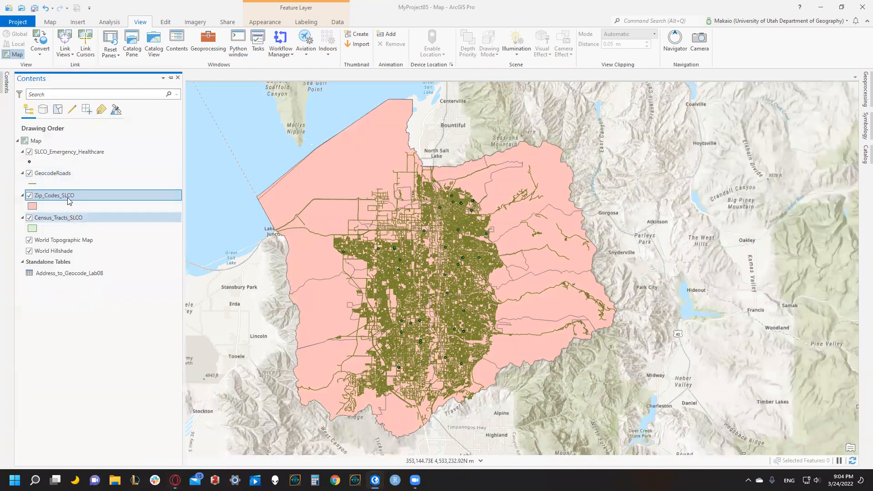
pyautogui.click(63, 177)
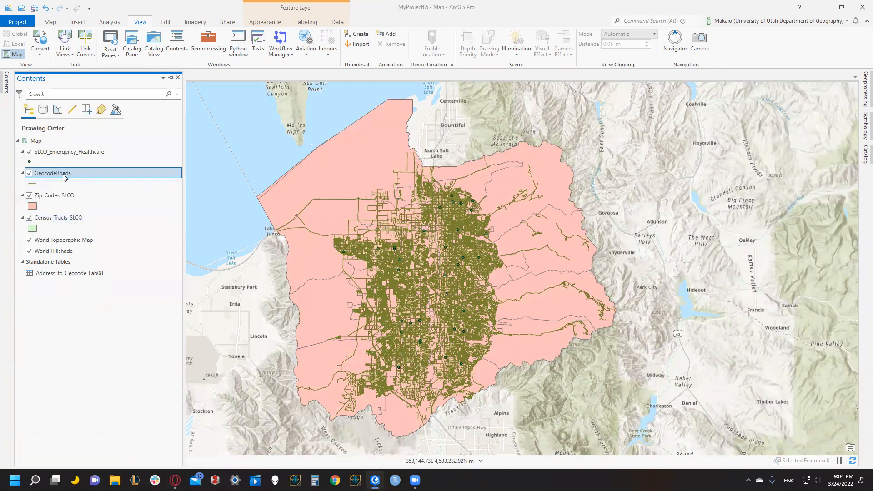
pyautogui.rightClick(64, 177)
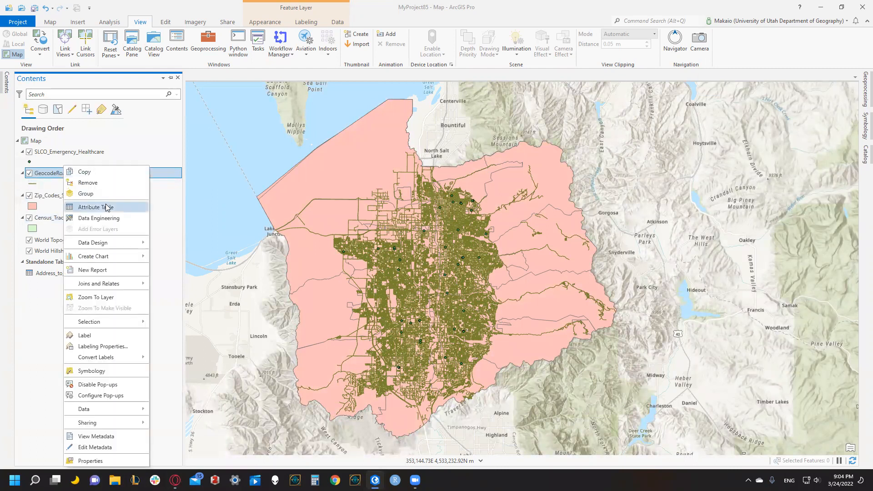
pyautogui.click(144, 210)
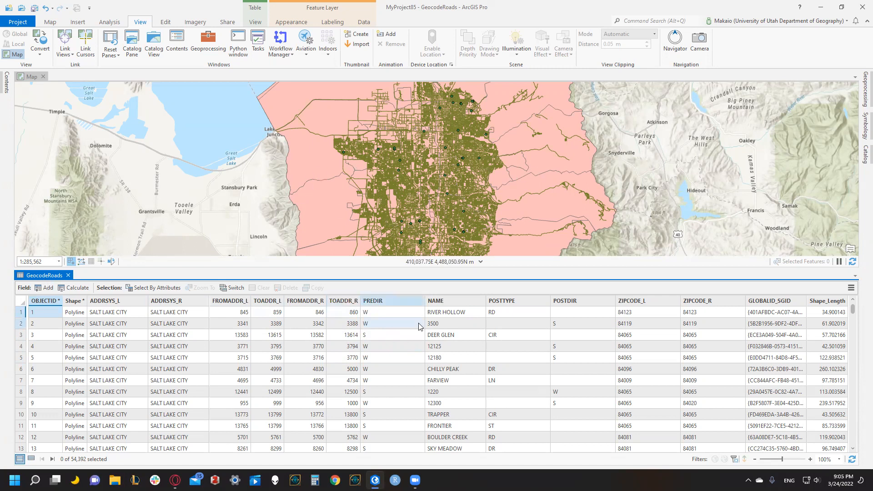
pyautogui.click(68, 275)
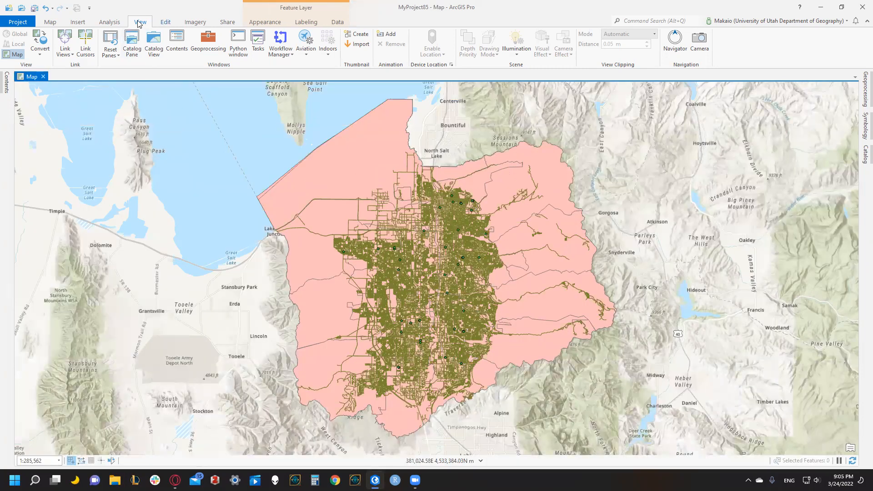
# Search the geoprocessing tools for "create loca" and open the Create Locator tool.
pyautogui.click(112, 21)
pyautogui.click(106, 43)
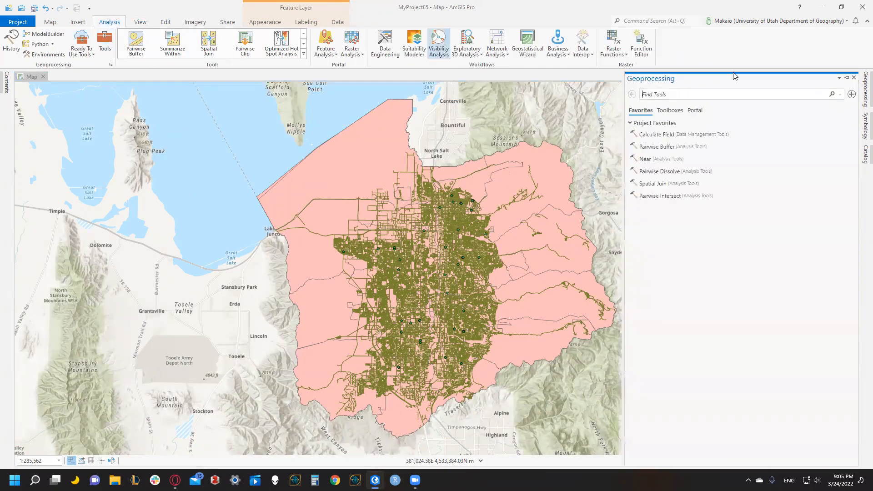
pyautogui.click(772, 97)
pyautogui.write('create loc')
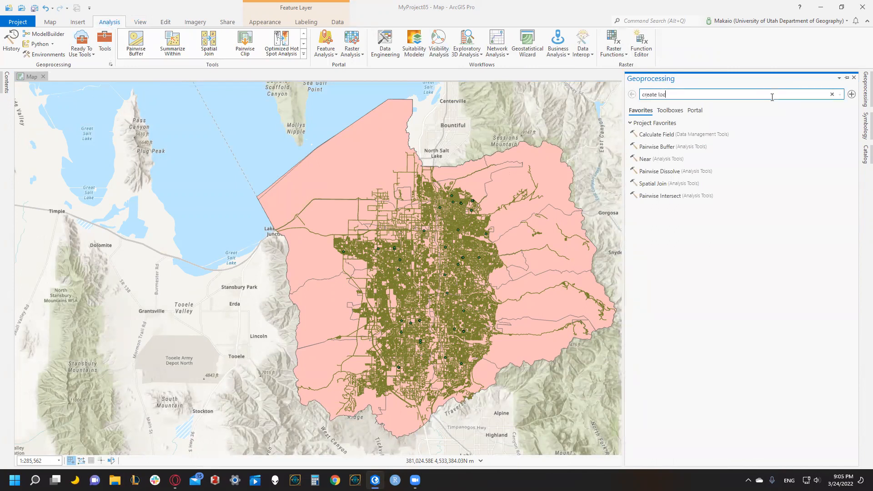
pyautogui.write('a')
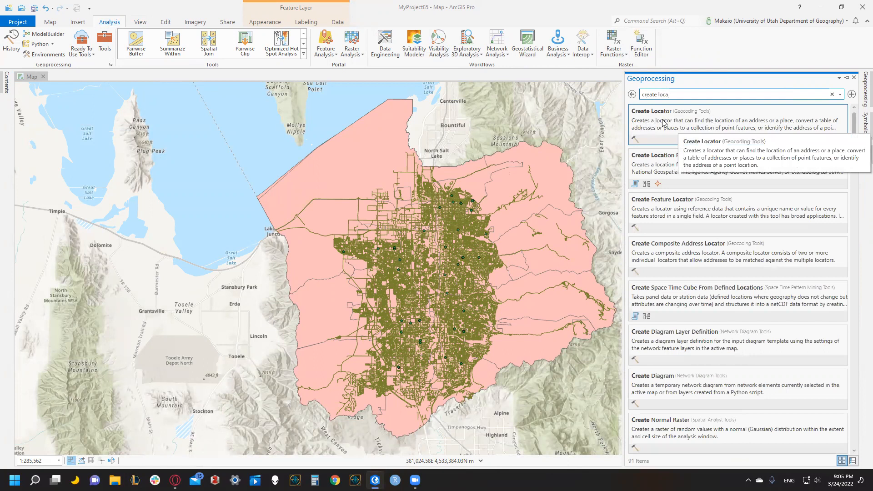
pyautogui.click(703, 123)
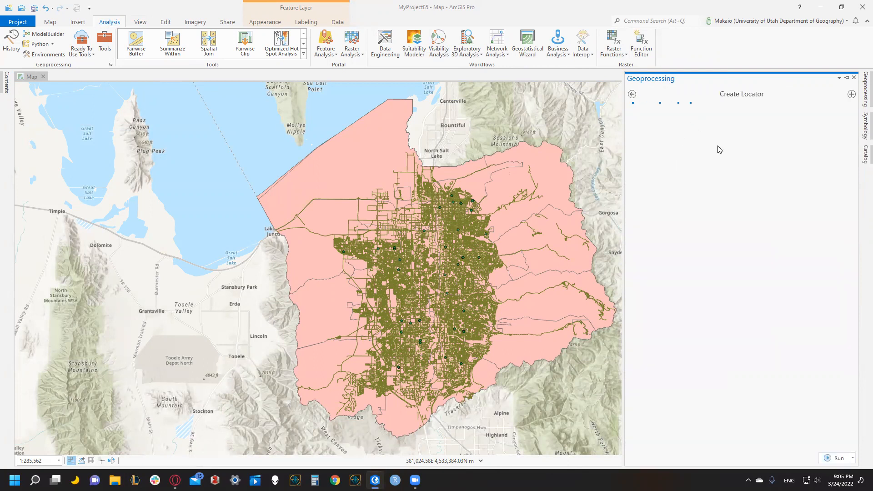
# Set GeocodeRoads as the locator's primary table with the Street Address role.
pyautogui.click(765, 154)
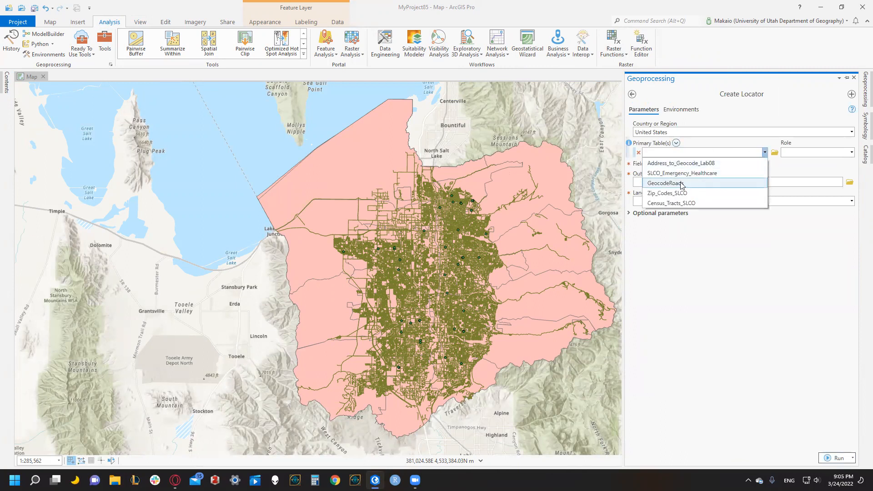
pyautogui.click(681, 183)
pyautogui.click(852, 153)
pyautogui.click(816, 185)
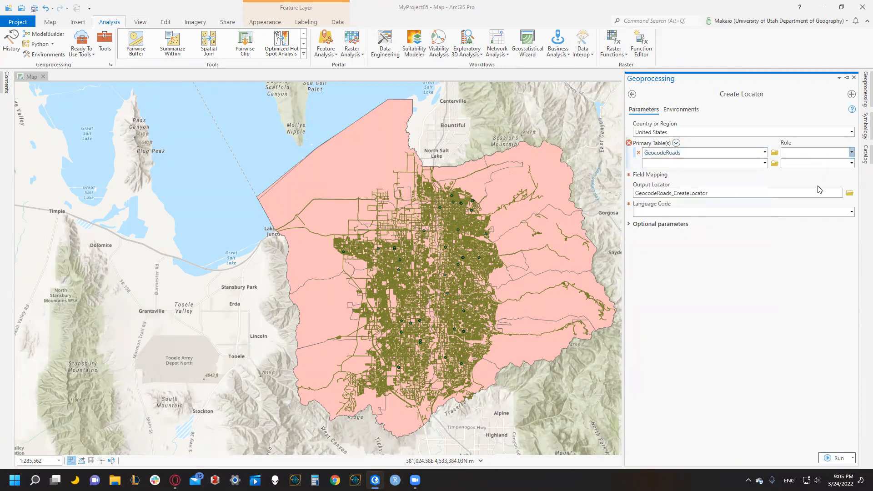
# Map Feature ID to OBJECTID, Left House Number From to FROMADDR_L and Left House Number To to TOADDR_L.
pyautogui.click(758, 203)
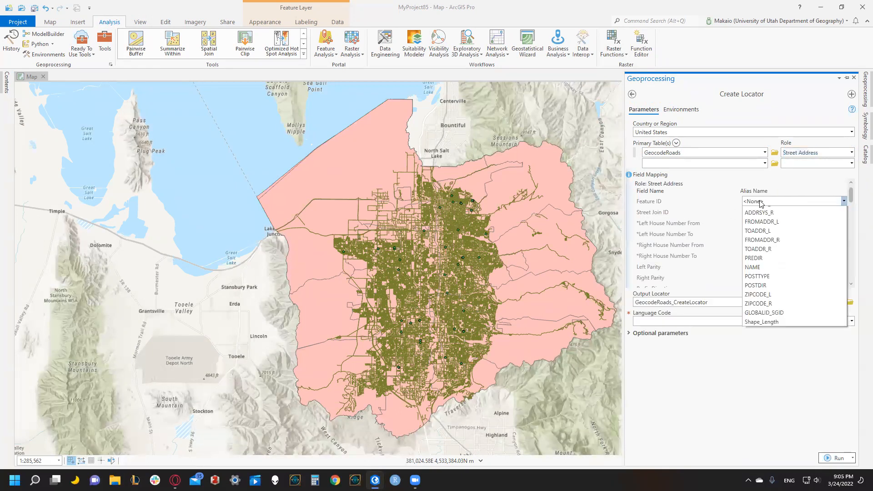
pyautogui.click(759, 220)
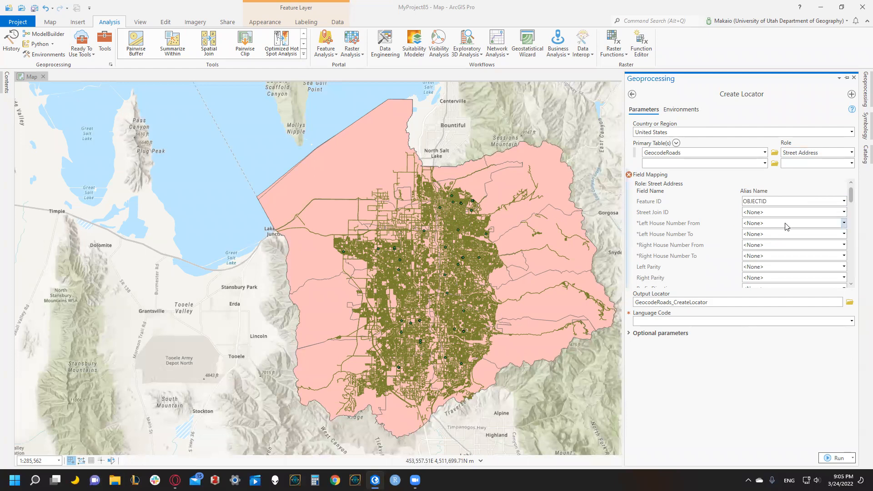
pyautogui.click(843, 223)
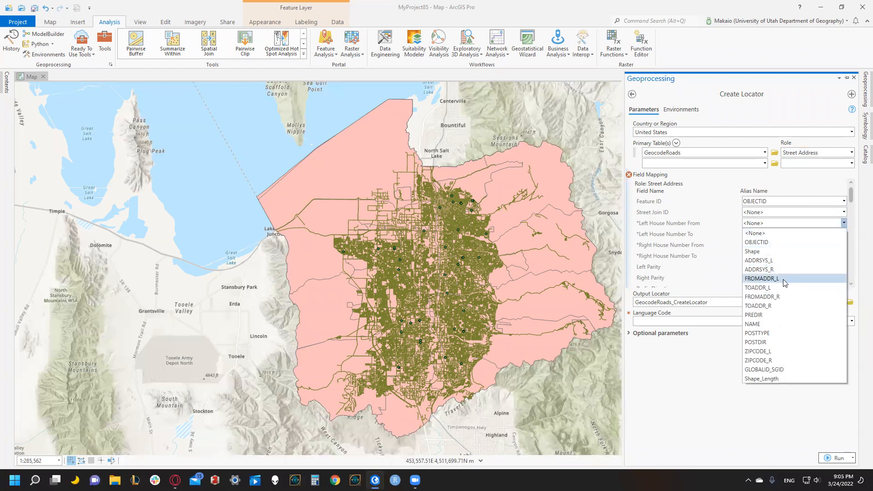
pyautogui.click(783, 279)
pyautogui.click(843, 234)
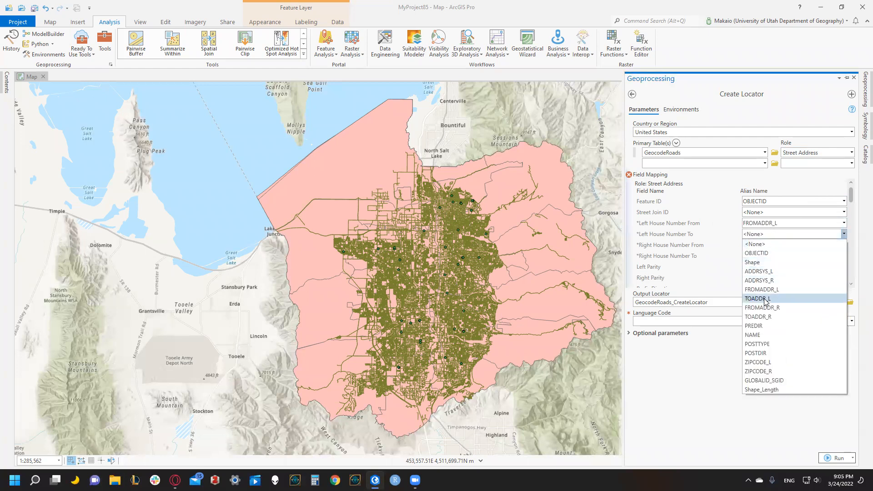
pyautogui.click(765, 298)
# Map Right House Number From to FROMADDR_R and Right House Number To to TOADDR_R in the locator's field mapping.
pyautogui.click(754, 248)
pyautogui.click(763, 300)
pyautogui.click(763, 246)
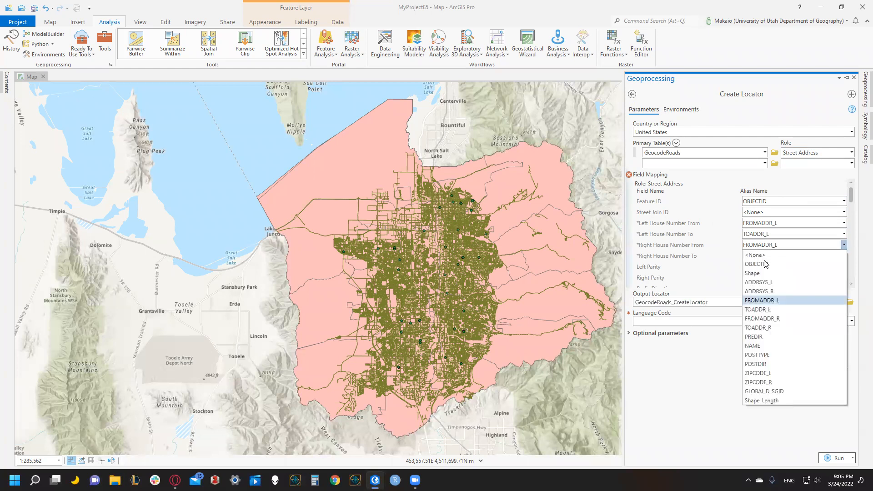
pyautogui.click(771, 318)
pyautogui.click(764, 258)
pyautogui.click(764, 334)
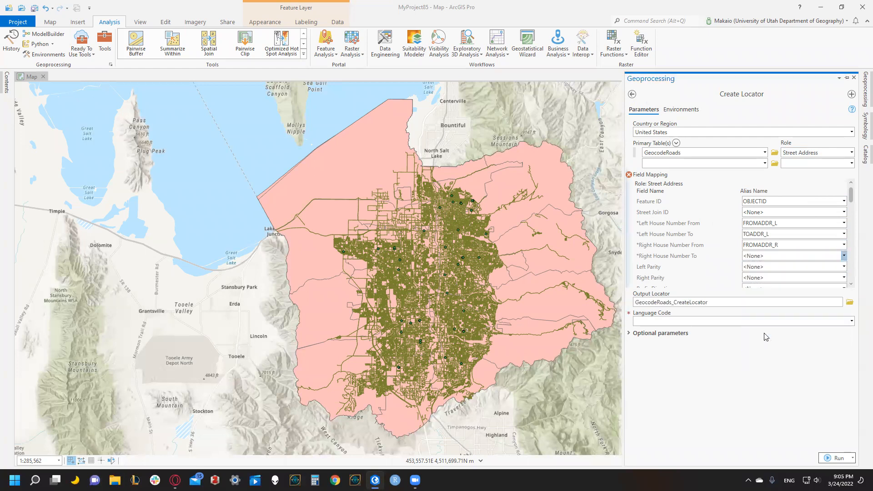
pyautogui.click(767, 256)
pyautogui.click(768, 337)
# Map Prefix Direction to PREDIR and Street Name to NAME, leaving Prefix Type at <None>.
pyautogui.scroll(-2, 728, 275)
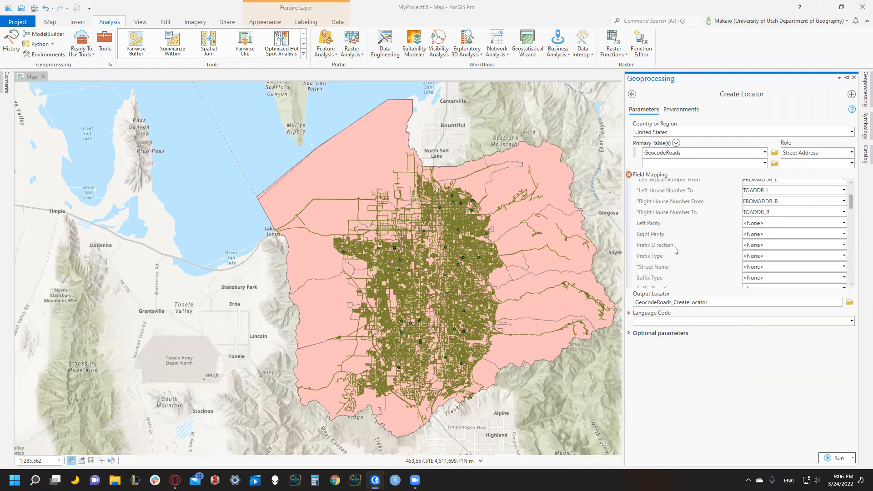
pyautogui.click(844, 245)
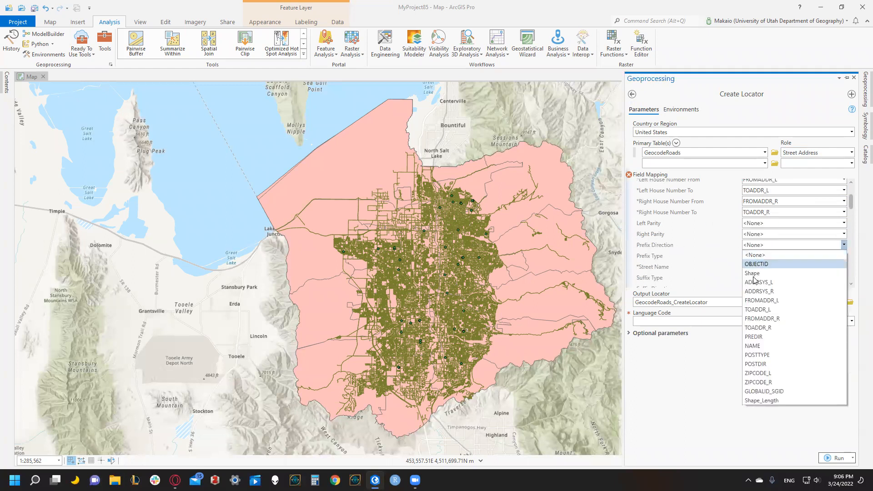
pyautogui.click(756, 337)
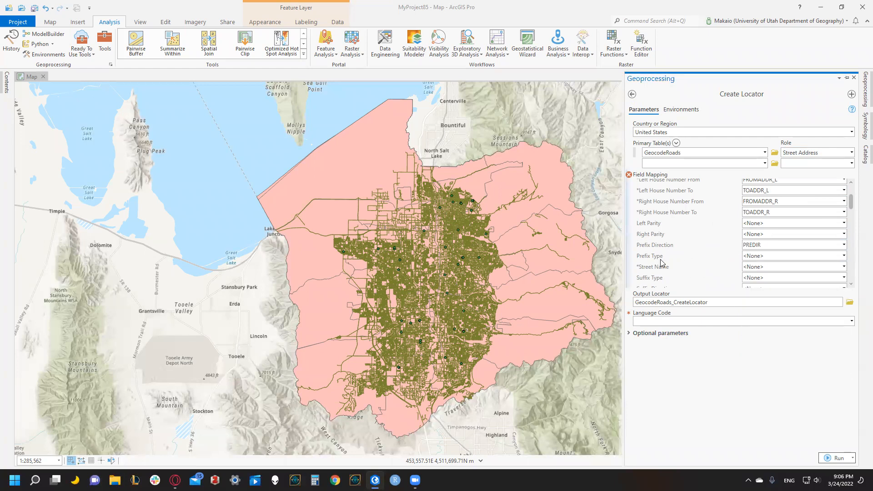
pyautogui.click(758, 257)
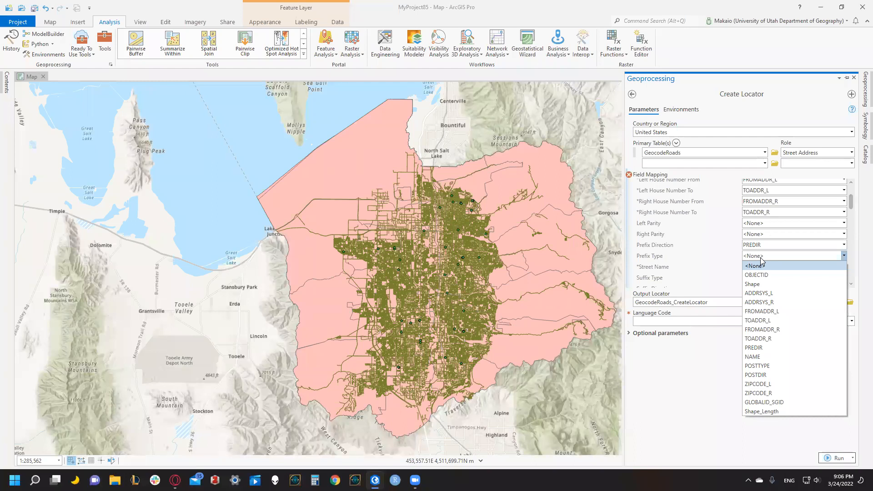
pyautogui.click(761, 260)
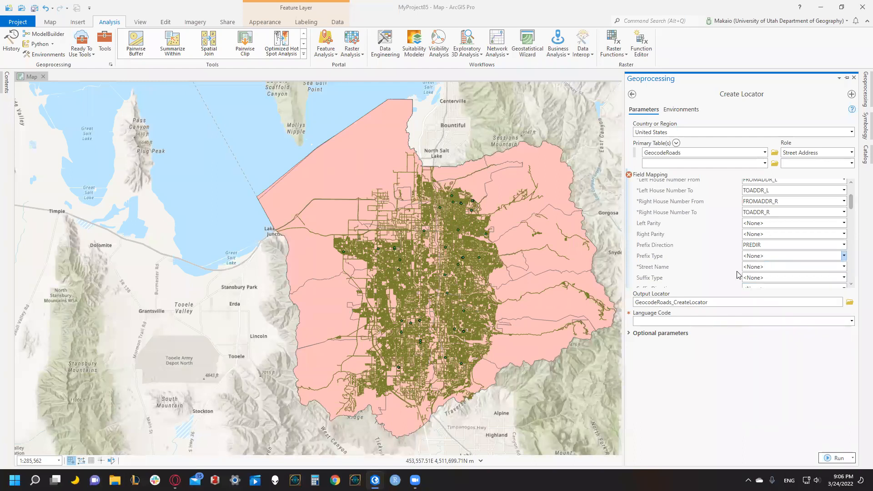
pyautogui.click(770, 270)
pyautogui.click(764, 364)
# Map Suffix Type to POSTTYPE and Suffix Direction to POSTDIR in the locator's field mapping.
pyautogui.scroll(-2, 707, 267)
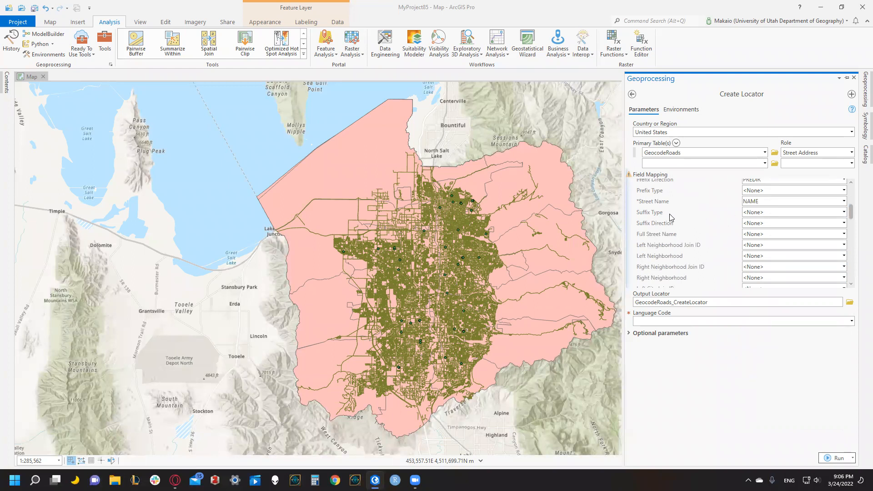
pyautogui.click(843, 212)
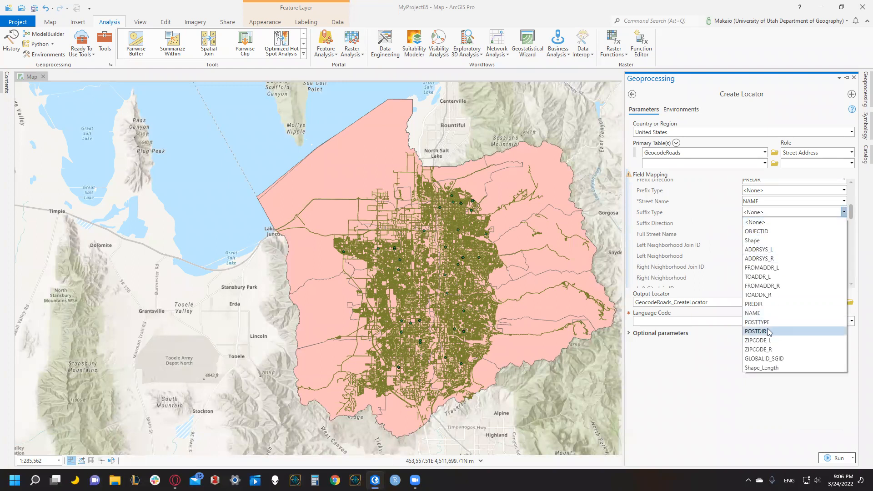
pyautogui.click(760, 322)
pyautogui.click(843, 223)
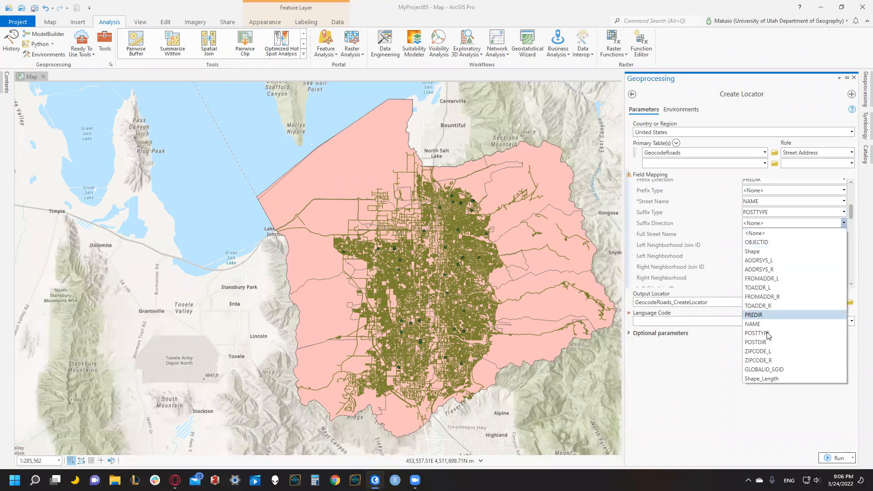
pyautogui.click(770, 342)
# Map Left ZIP to ZIPCODE_L and Right ZIP to ZIPCODE_R in the locator's field mapping.
pyautogui.scroll(-2, 729, 250)
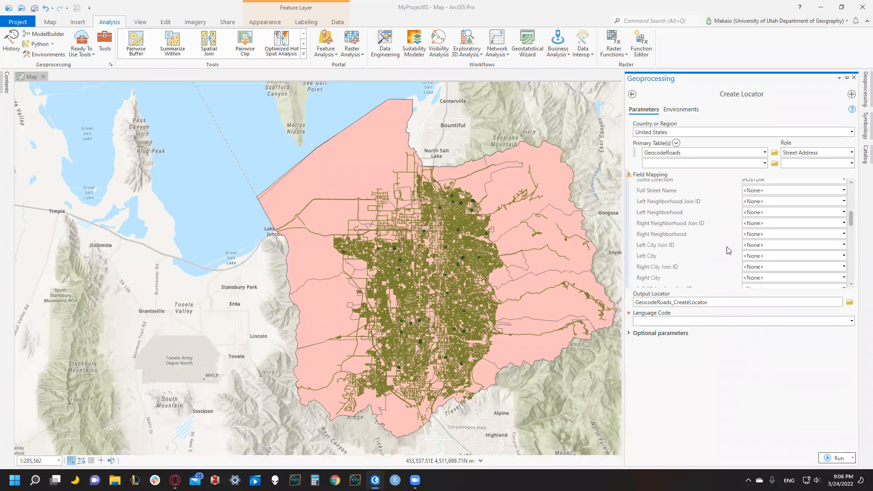
pyautogui.scroll(-5, 793, 224)
pyautogui.scroll(-3, 786, 248)
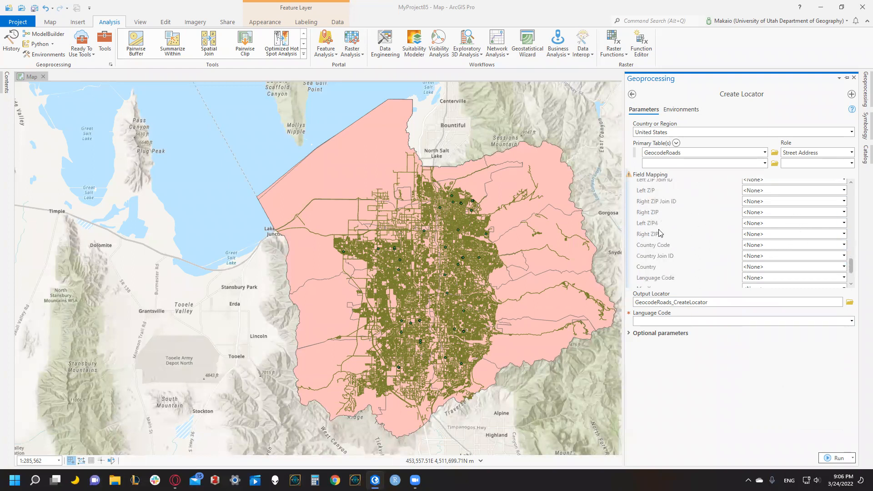
pyautogui.click(756, 192)
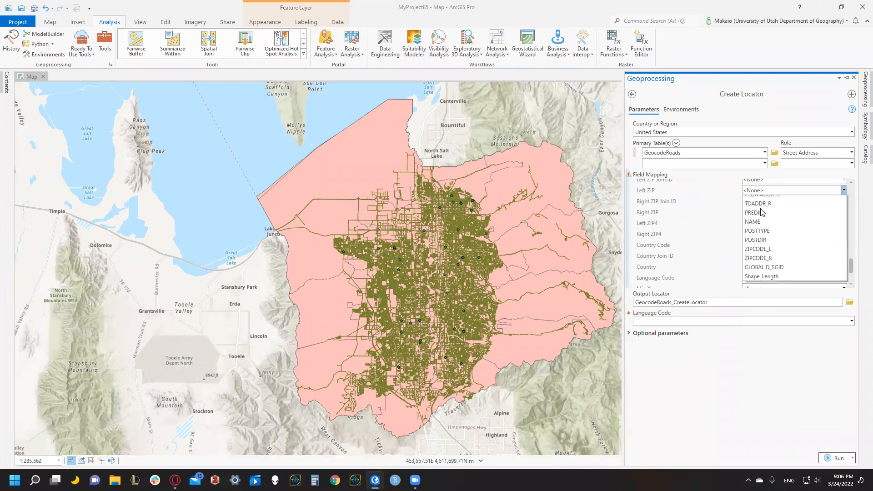
pyautogui.click(760, 318)
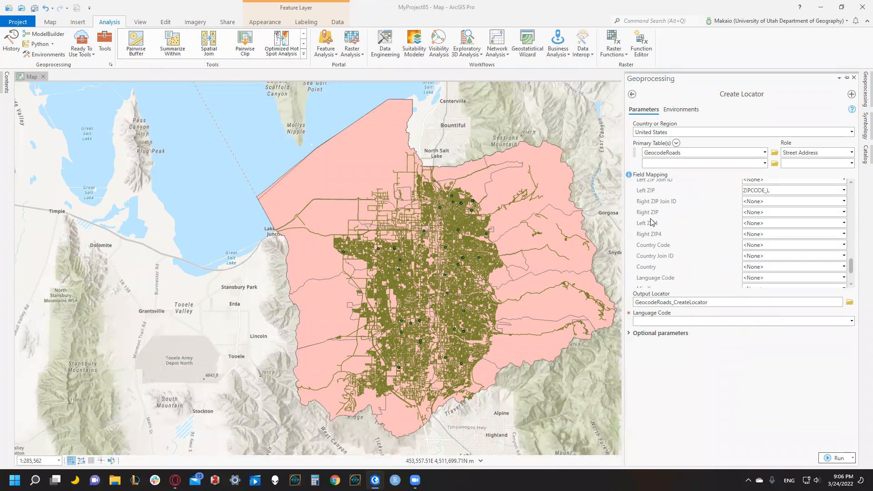
pyautogui.click(843, 212)
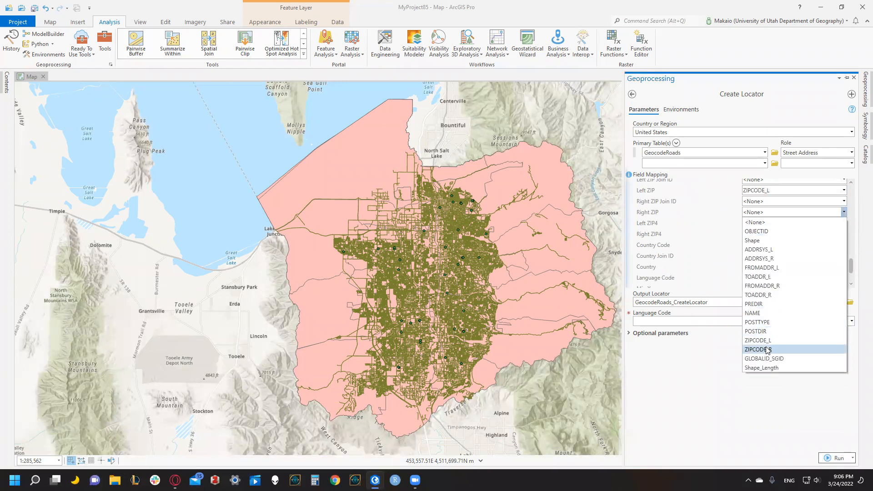
pyautogui.click(767, 349)
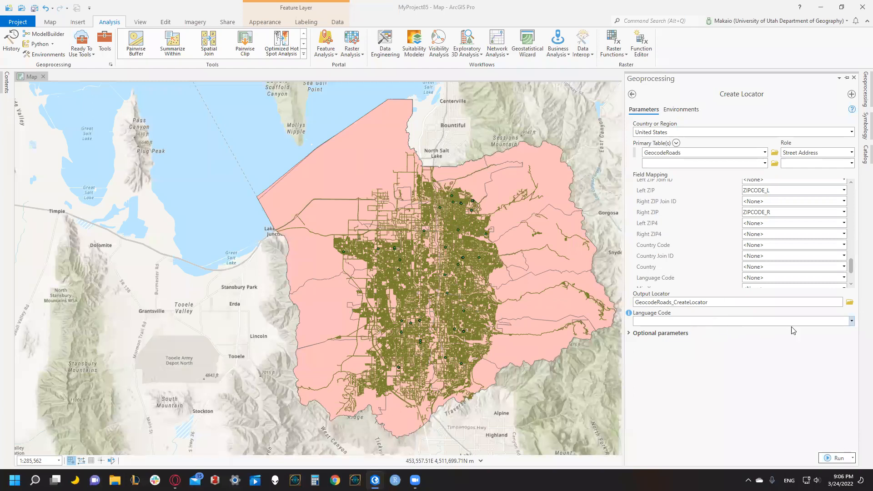
# Run Create Locator with English as the language code and review the run's details.
pyautogui.click(723, 324)
pyautogui.click(734, 361)
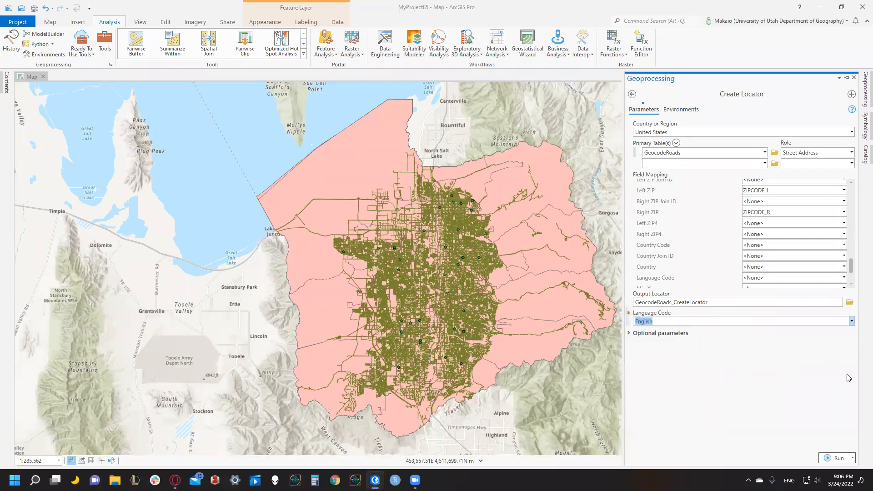
pyautogui.click(828, 462)
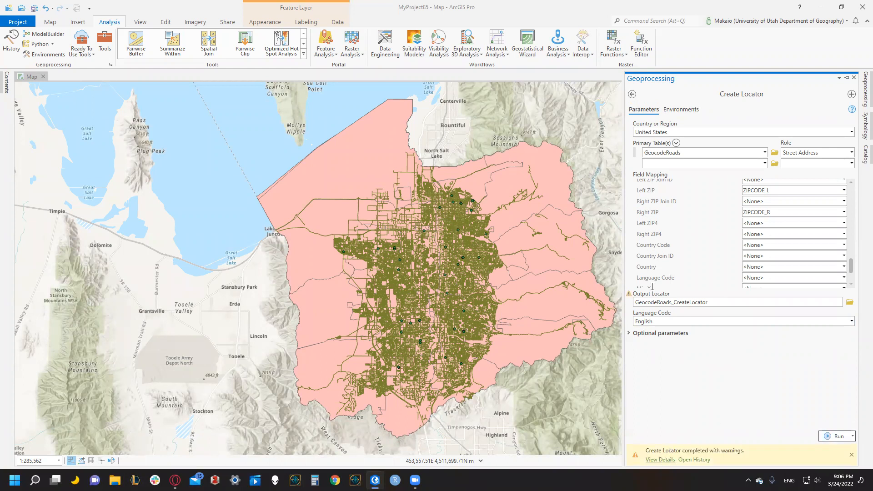
pyautogui.click(662, 459)
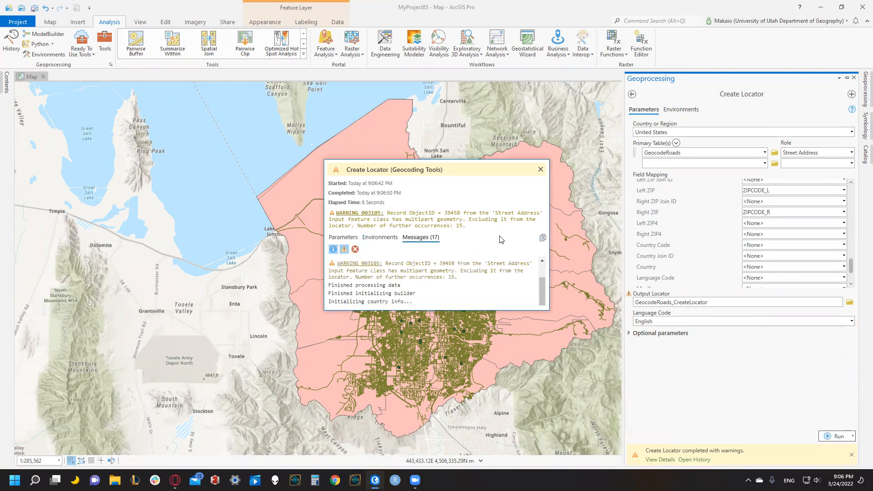
pyautogui.click(541, 170)
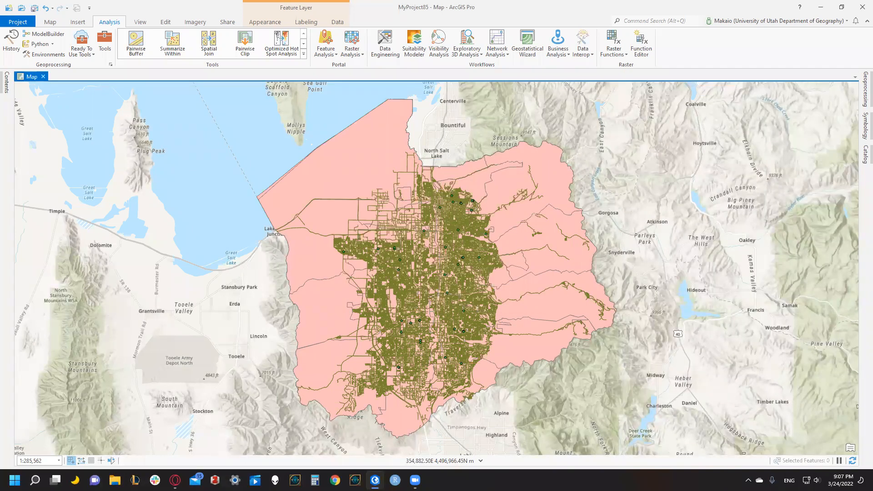
# Search the geoprocessing tools for "create add" and open Create Composite Address Locator.
pyautogui.click(105, 43)
pyautogui.click(197, 78)
pyautogui.click(105, 38)
pyautogui.click(719, 94)
pyautogui.write('create add')
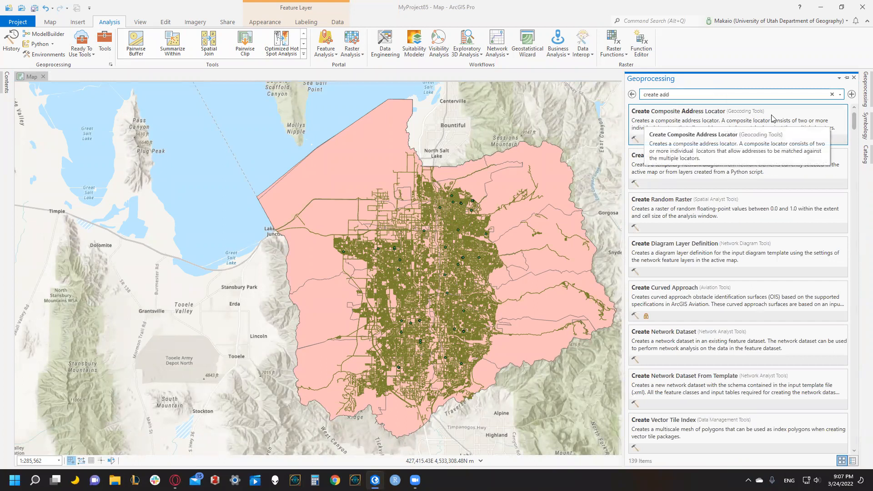
pyautogui.click(782, 120)
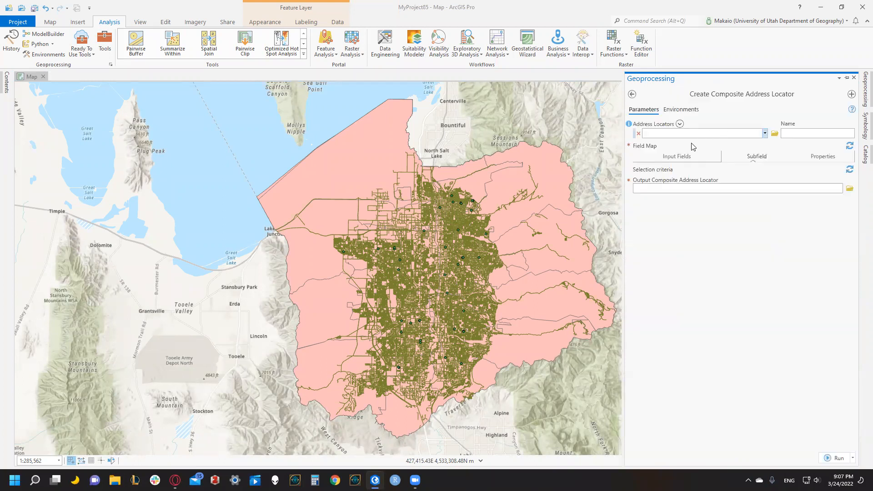
# Run Create Composite Address Locator with GeocodeRoads_CreateLocator as the address locator, keeping the default output name.
pyautogui.click(765, 133)
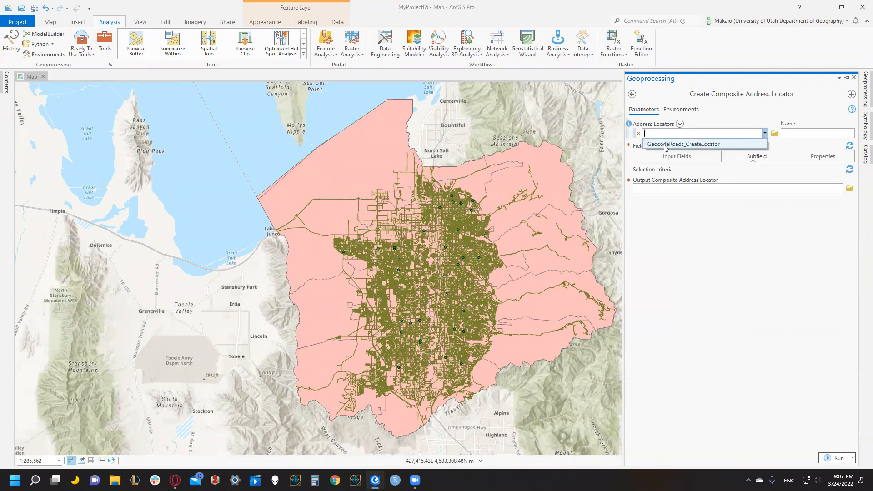
pyautogui.click(687, 145)
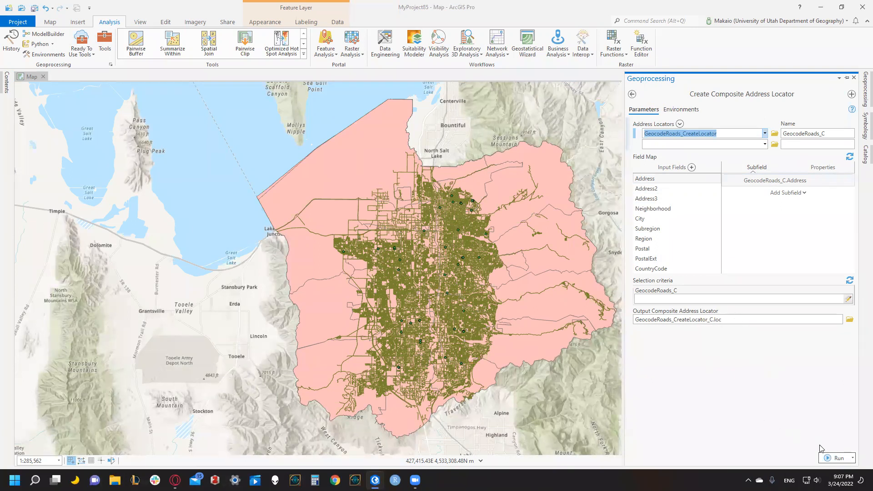
pyautogui.click(835, 458)
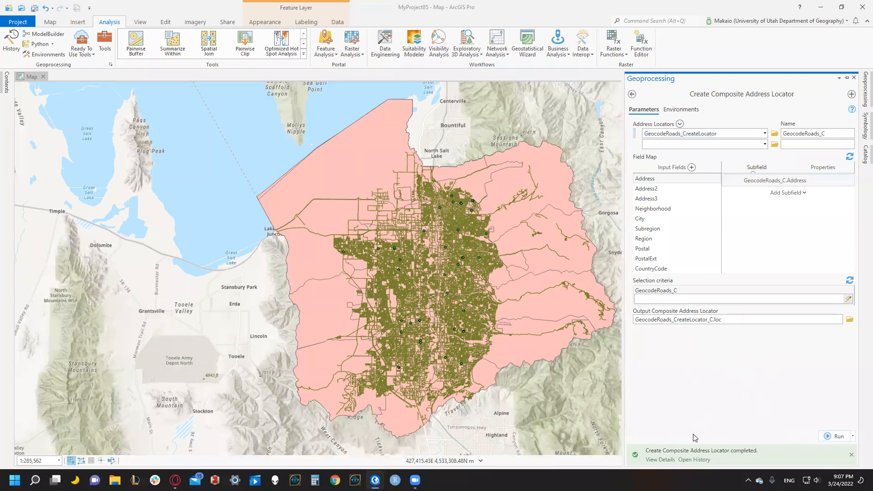
pyautogui.click(659, 459)
# Start the Geocode Table workflow for the Address_to_Geocode_Lab08 standalone table and proceed to the locator choice.
pyautogui.click(6, 85)
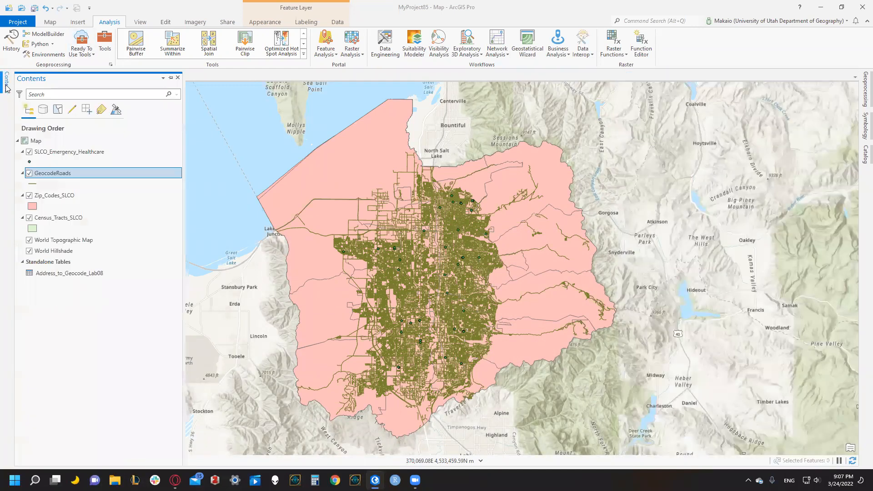
pyautogui.click(46, 275)
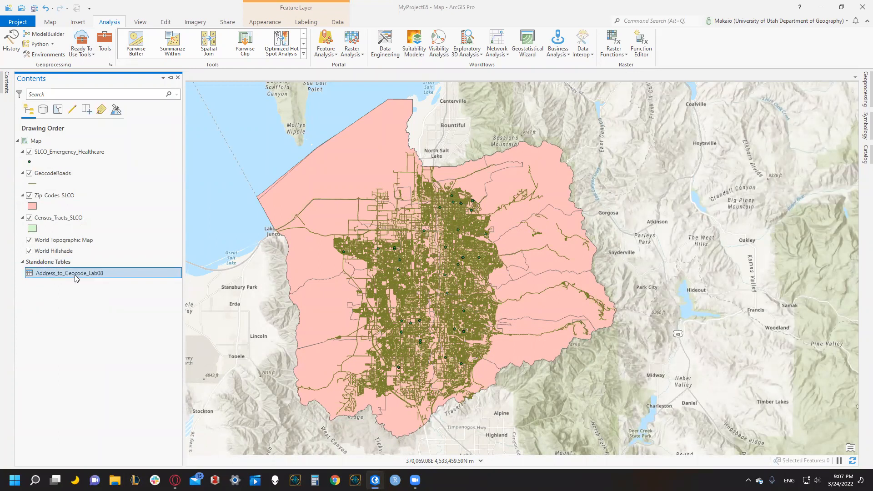
pyautogui.rightClick(66, 274)
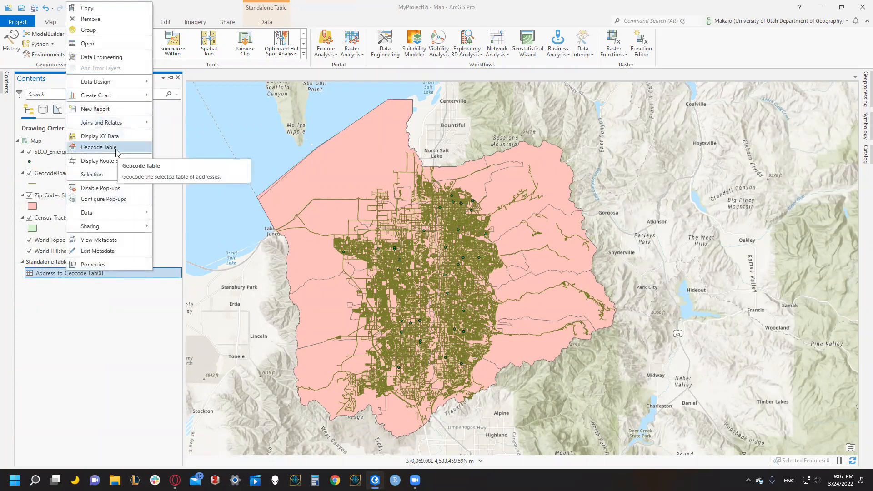
pyautogui.press('Return')
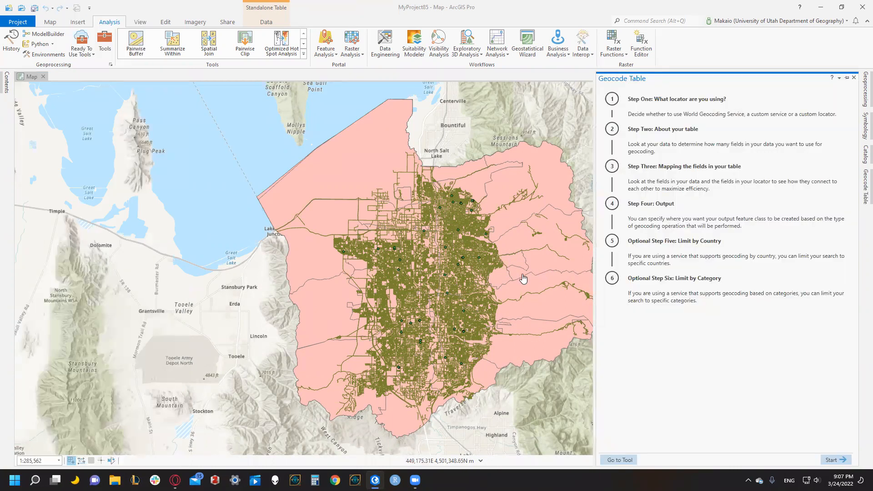
pyautogui.click(824, 460)
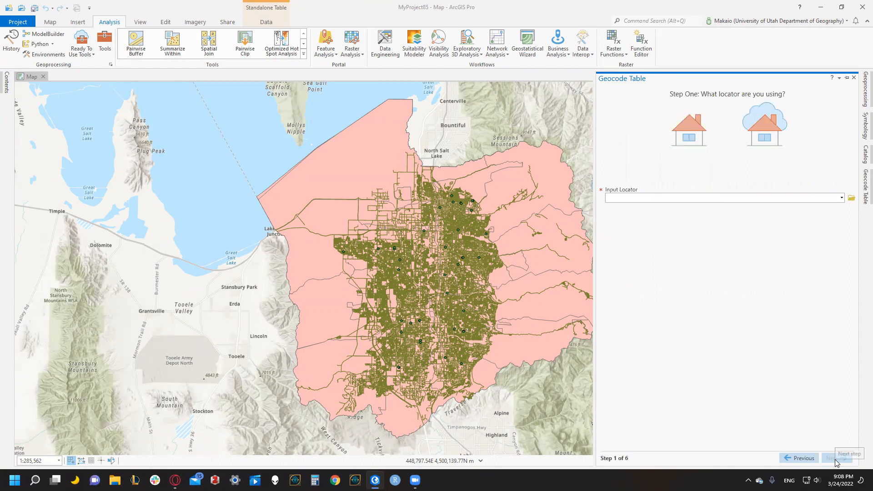
pyautogui.click(794, 459)
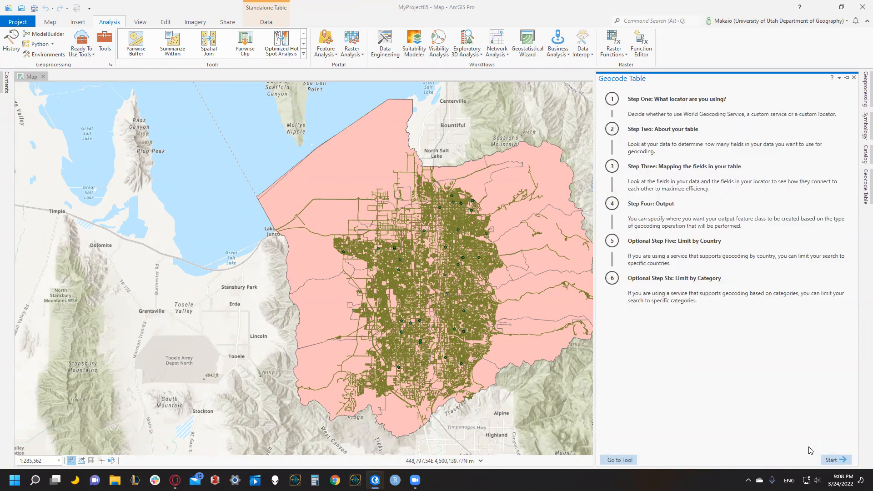
pyautogui.click(847, 460)
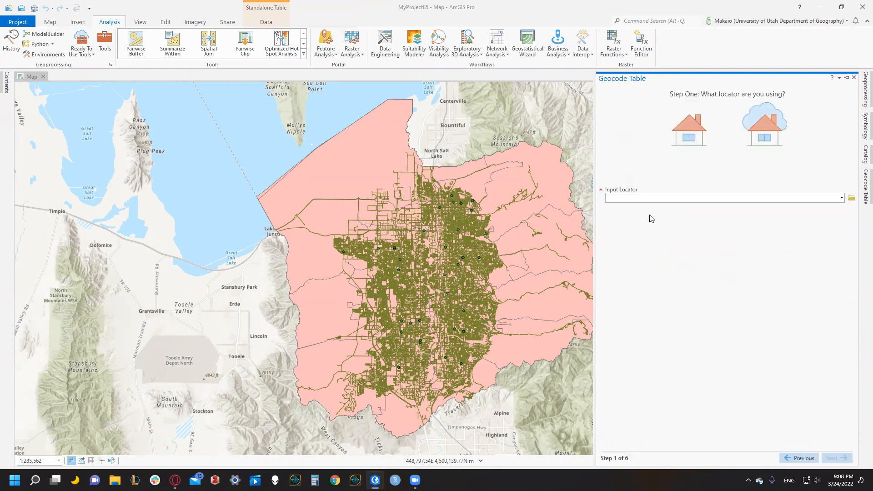
# Choose the composite locator GeocodeRoads_CreateLocator_C as the input locator and continue to the table structure question.
pyautogui.click(841, 197)
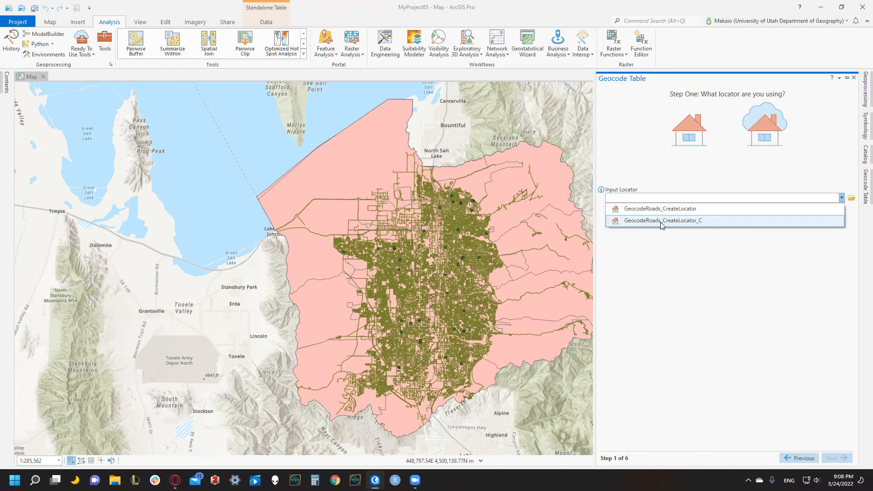
pyautogui.click(697, 225)
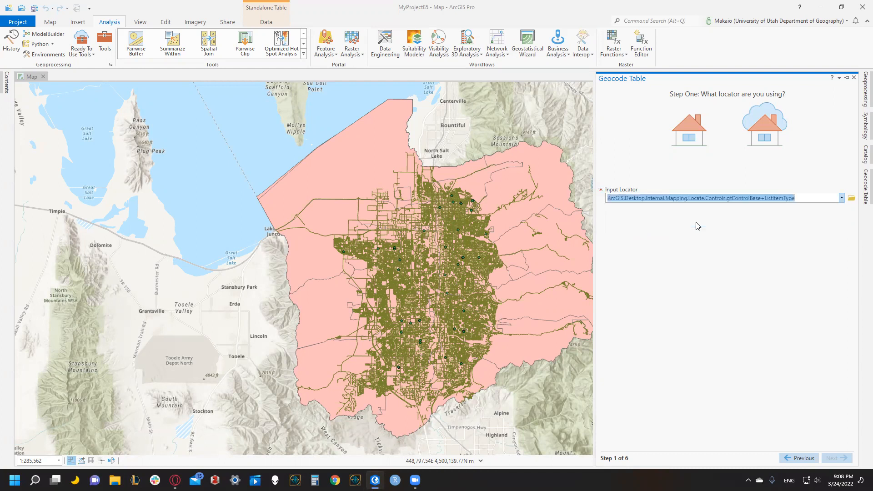
pyautogui.click(843, 458)
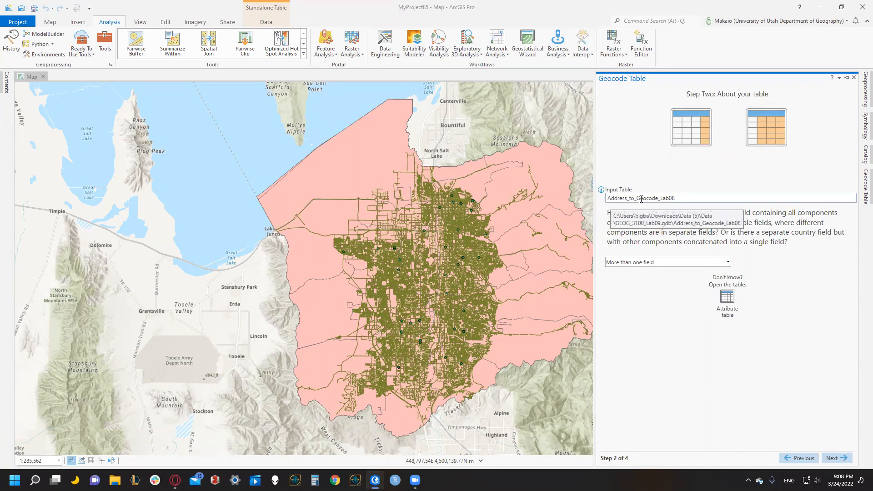
# Check the address table's fields in its attribute table and continue with More than one field as the data structure.
pyautogui.click(728, 300)
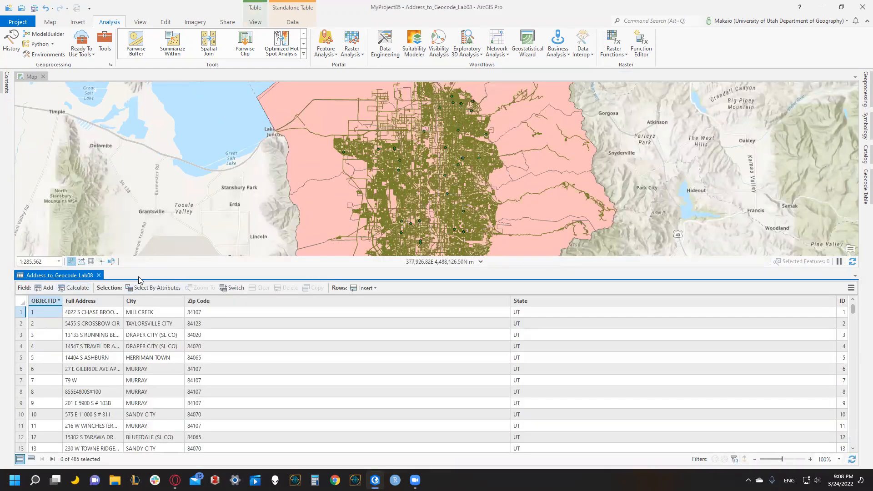
pyautogui.moveTo(137, 268); pyautogui.dragTo(136, 220)
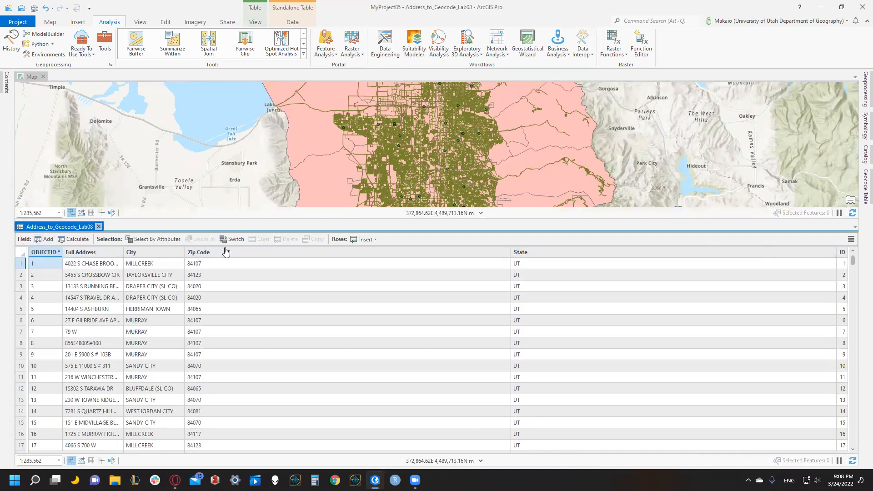
pyautogui.click(98, 226)
pyautogui.click(860, 183)
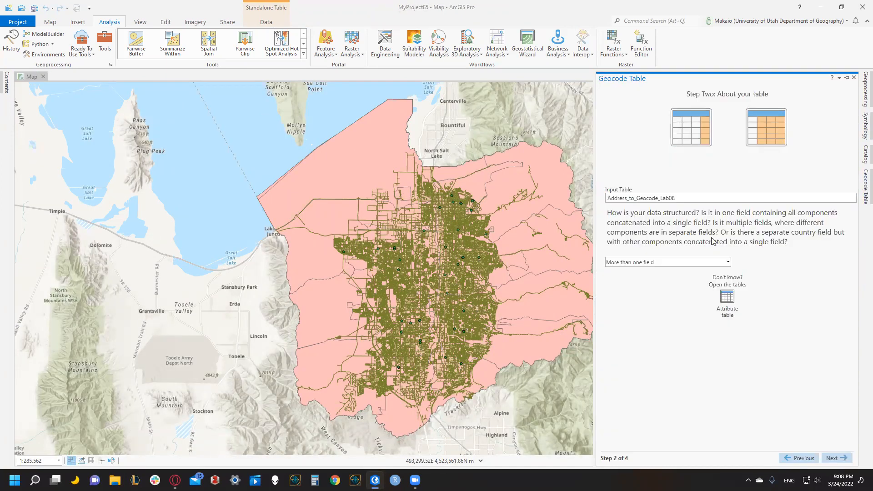
pyautogui.click(838, 457)
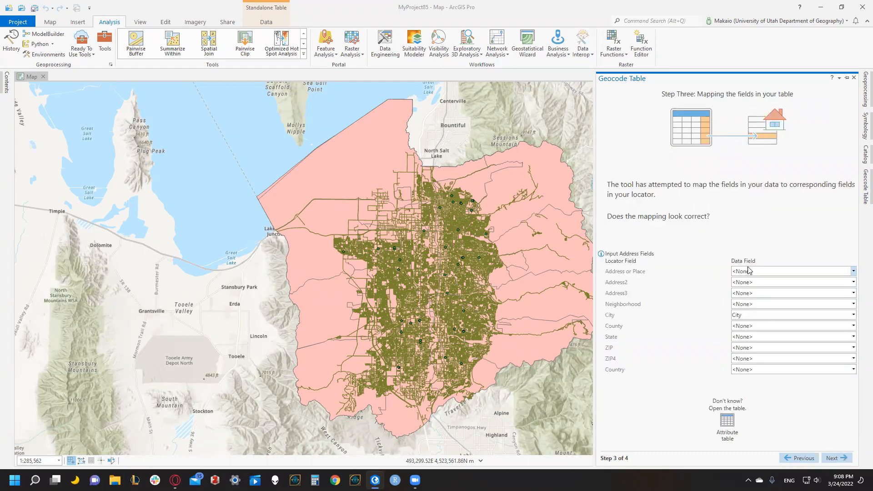
# Map the locator's Address or Place field to FullAdd, State to State and ZIP to ZipCode.
pyautogui.click(763, 271)
pyautogui.click(756, 294)
pyautogui.click(745, 304)
pyautogui.click(745, 304)
pyautogui.click(743, 337)
pyautogui.click(748, 390)
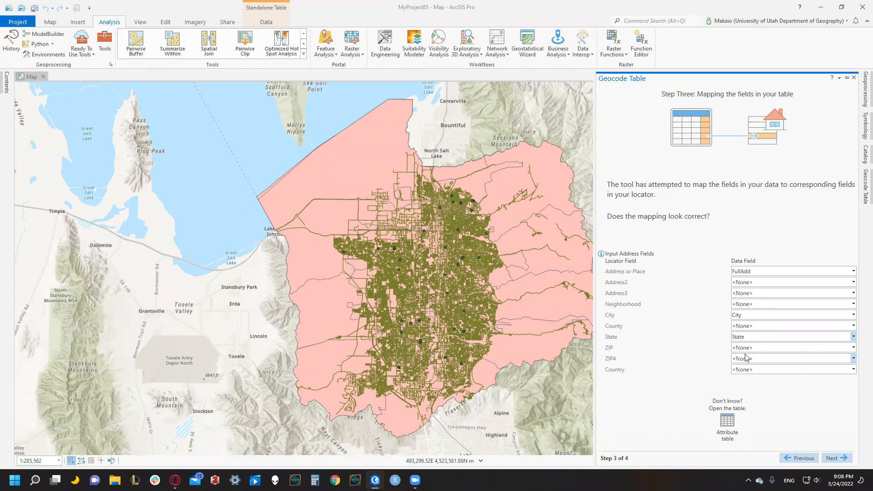
pyautogui.click(743, 348)
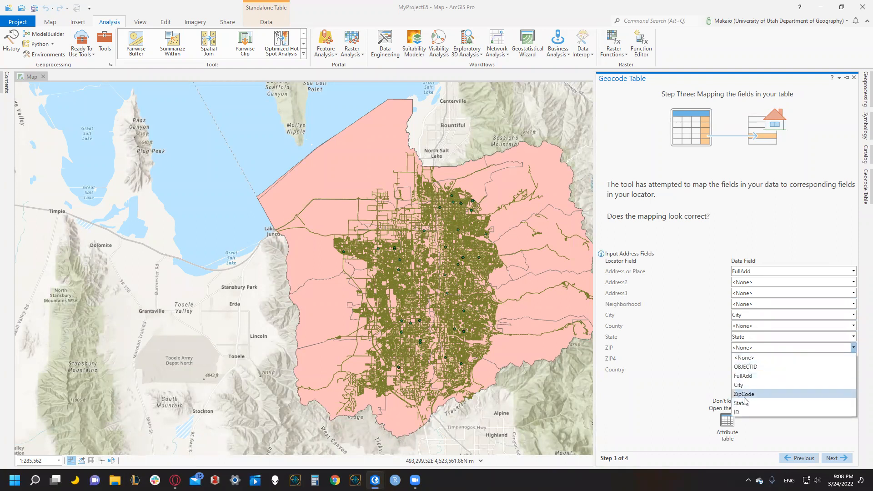
pyautogui.click(750, 393)
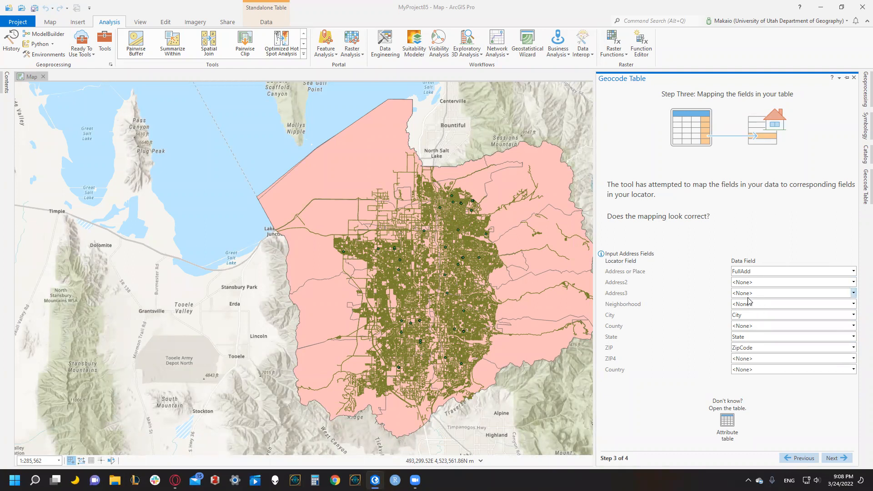
# Accept the field mapping and default output Address_to_Geocode_Lab08_Geocoded, run the geocoding and start the rematch process.
pyautogui.click(834, 457)
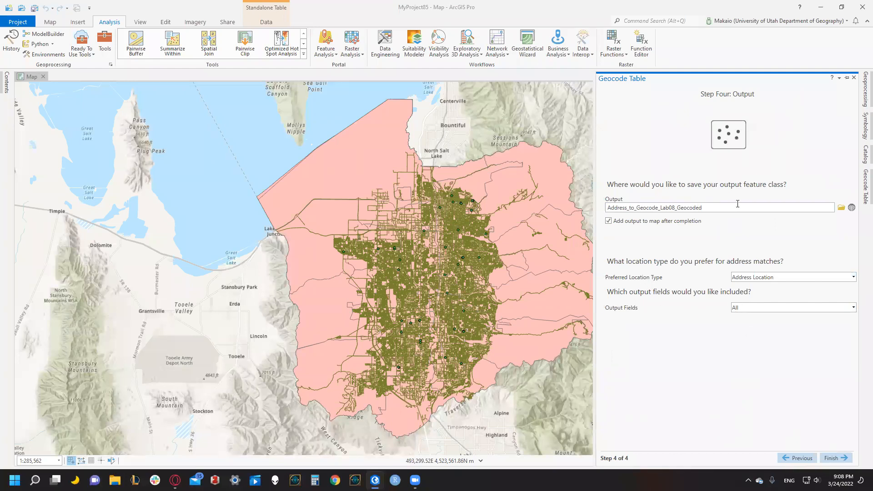
pyautogui.click(839, 461)
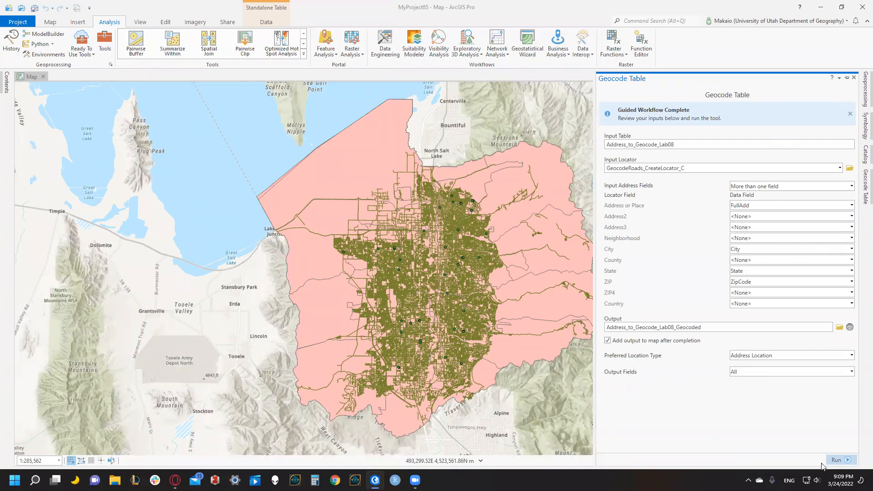
pyautogui.click(838, 460)
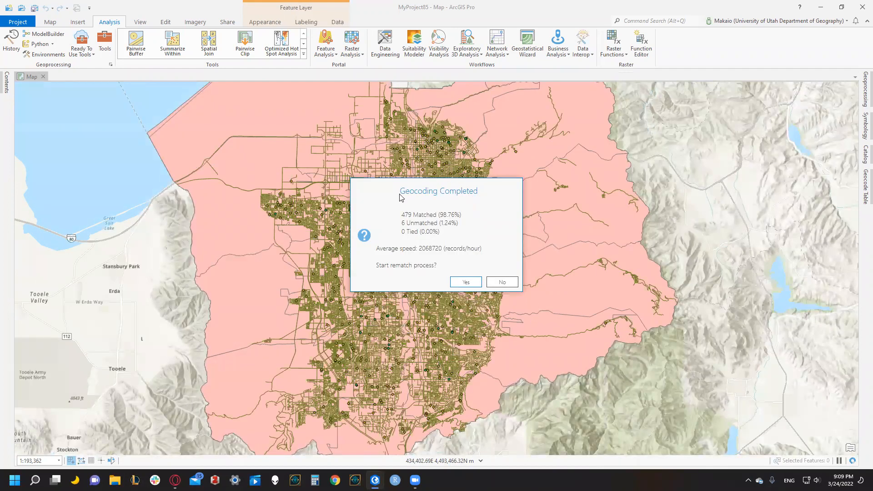
pyautogui.click(466, 282)
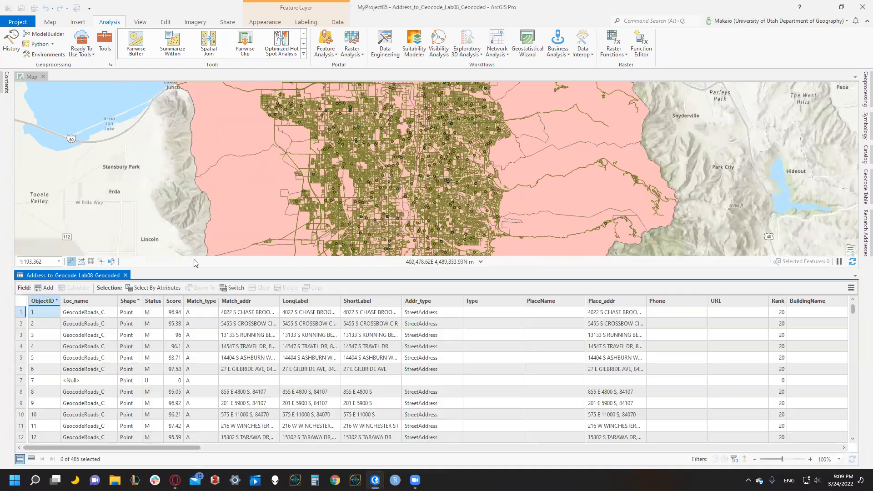
# Review the match results in the geocoded layer's attribute table, select the unmatched record with ObjectID 7 and close the table.
pyautogui.moveTo(198, 273); pyautogui.dragTo(199, 234)
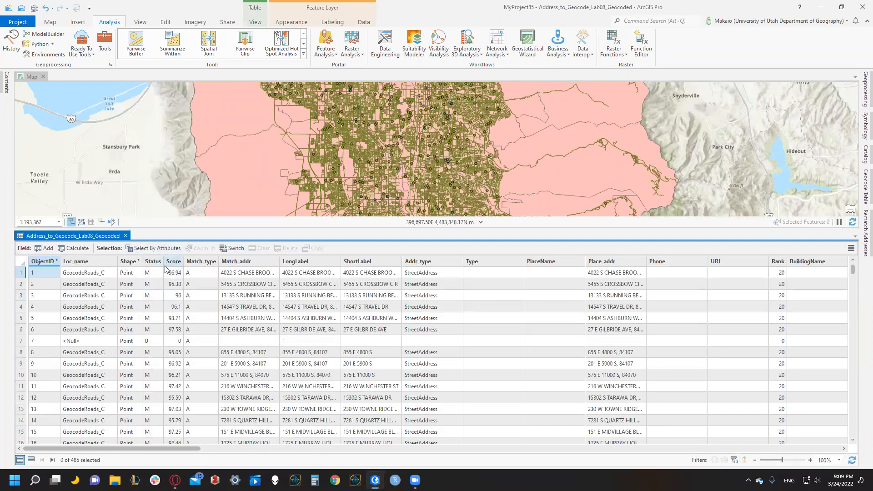
pyautogui.scroll(-3, 209, 384)
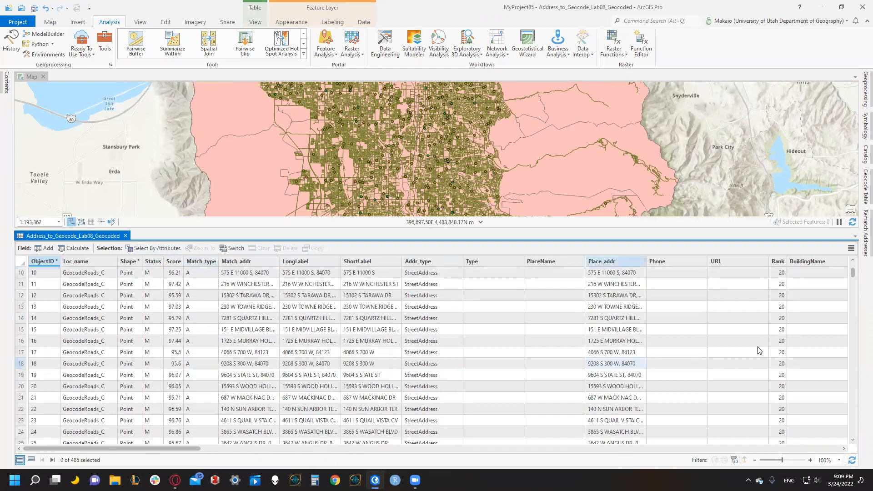
pyautogui.scroll(3, 796, 285)
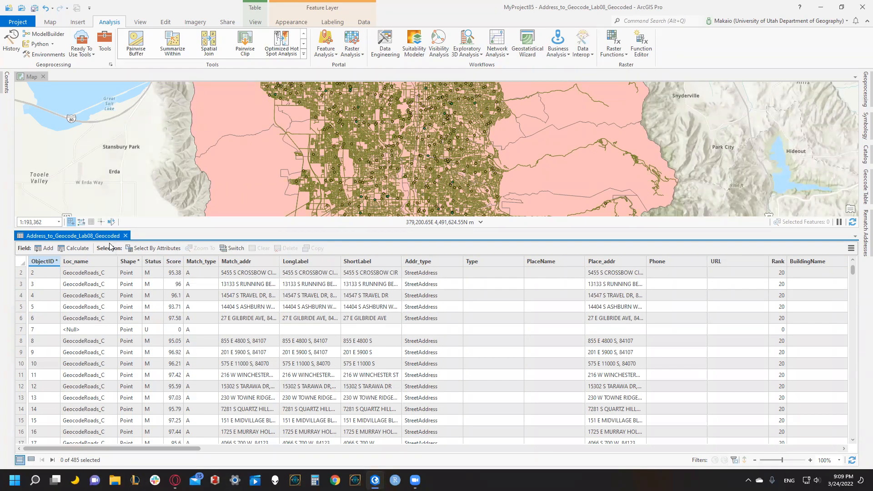
pyautogui.click(30, 333)
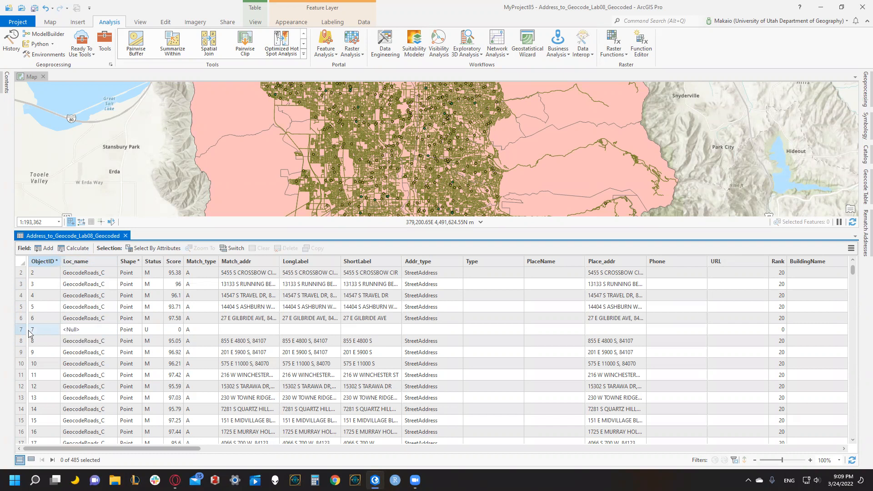
pyautogui.click(23, 330)
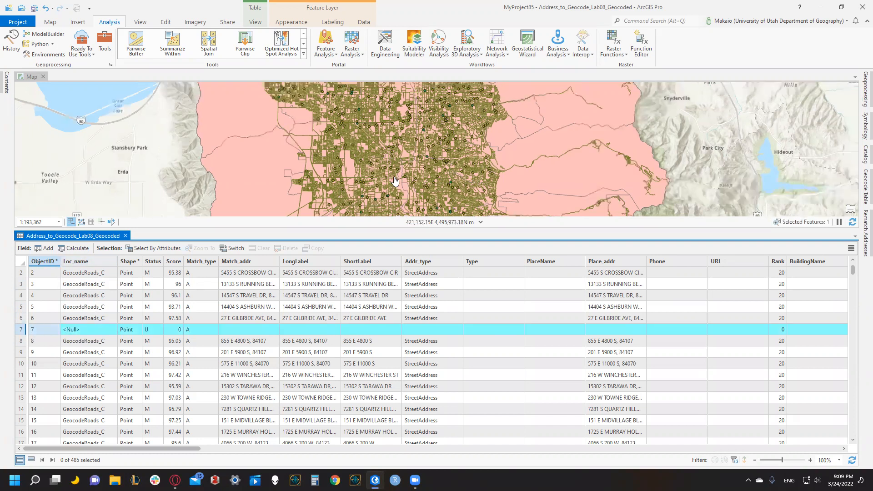
pyautogui.scroll(-2, 394, 181)
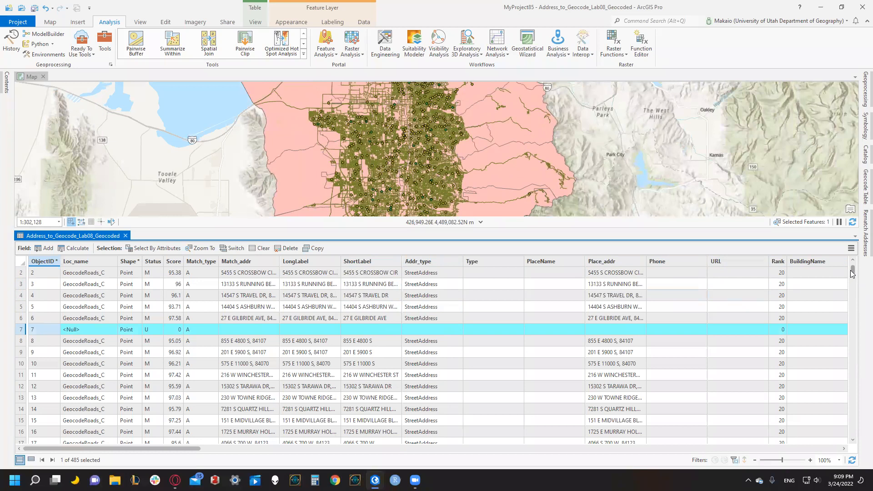
pyautogui.moveTo(851, 271)
pyautogui.mouseDown()
pyautogui.moveTo(841, 311)
pyautogui.moveTo(857, 257)
pyautogui.mouseUp()
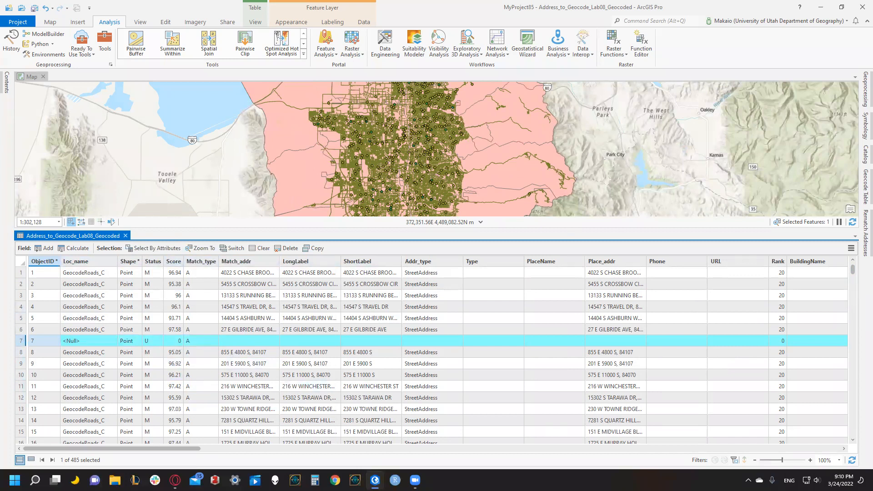
pyautogui.click(125, 235)
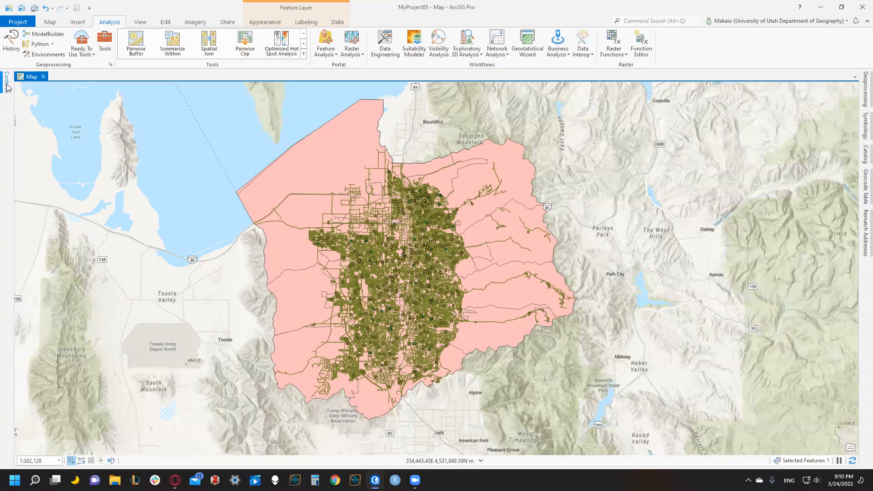
# Spatially join Census_Tracts_SLCO to Address_to_Geocode_Lab08_Geocoded as Address_to_Geocode_Lab08_Geo, one to one with the Intersect match option.
pyautogui.click(7, 84)
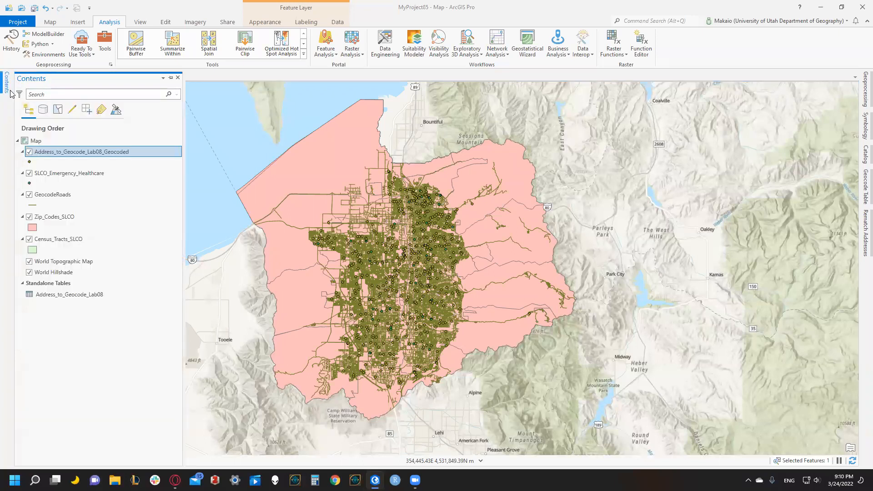
pyautogui.rightClick(65, 155)
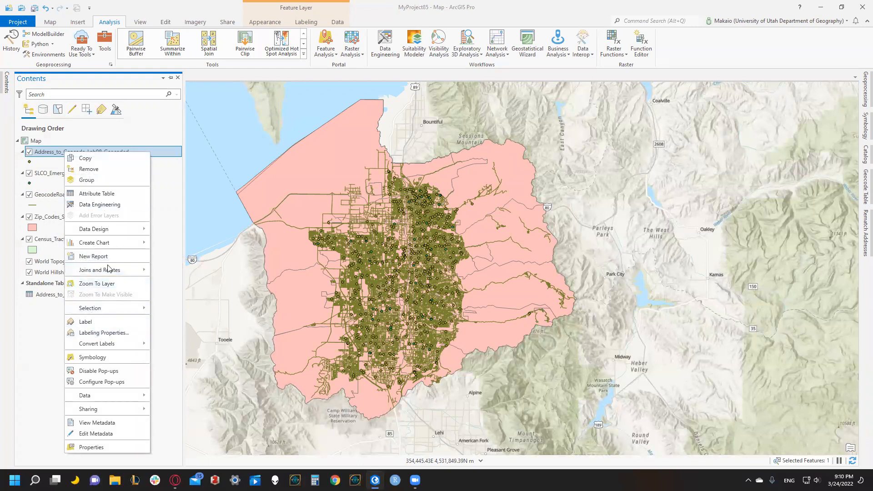
pyautogui.moveTo(129, 270)
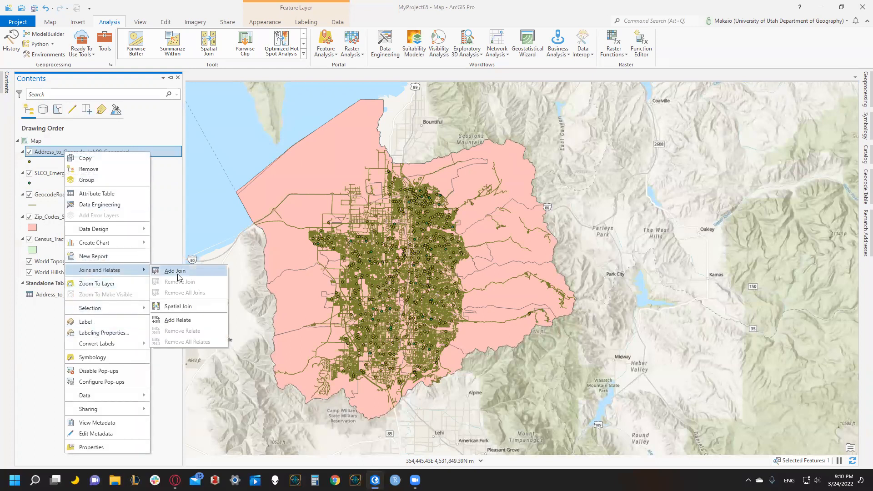
pyautogui.click(183, 309)
pyautogui.click(508, 155)
pyautogui.click(415, 206)
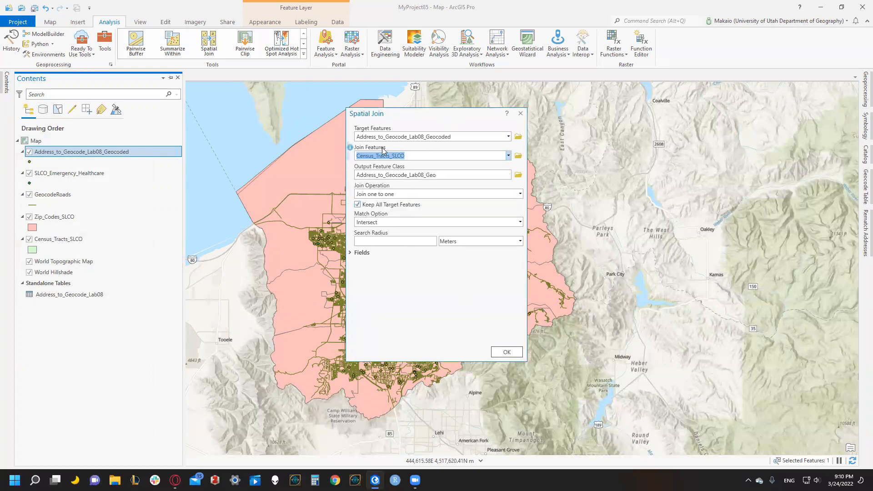
pyautogui.click(457, 137)
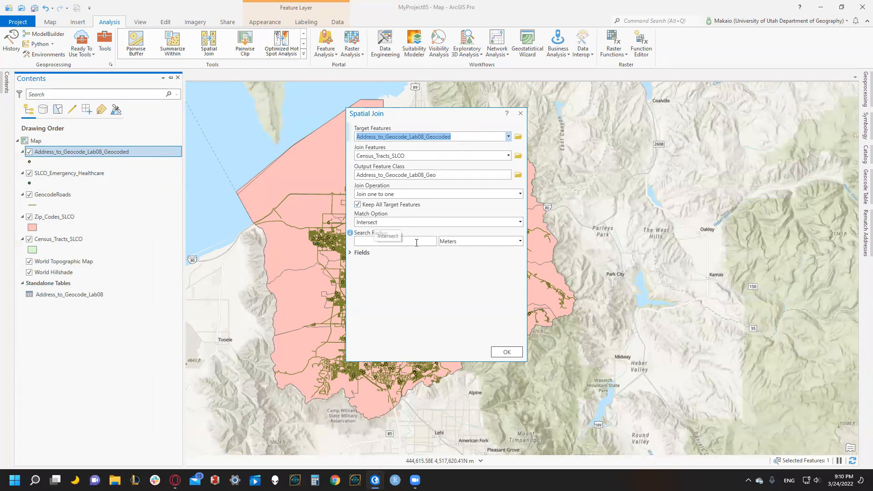
pyautogui.click(513, 353)
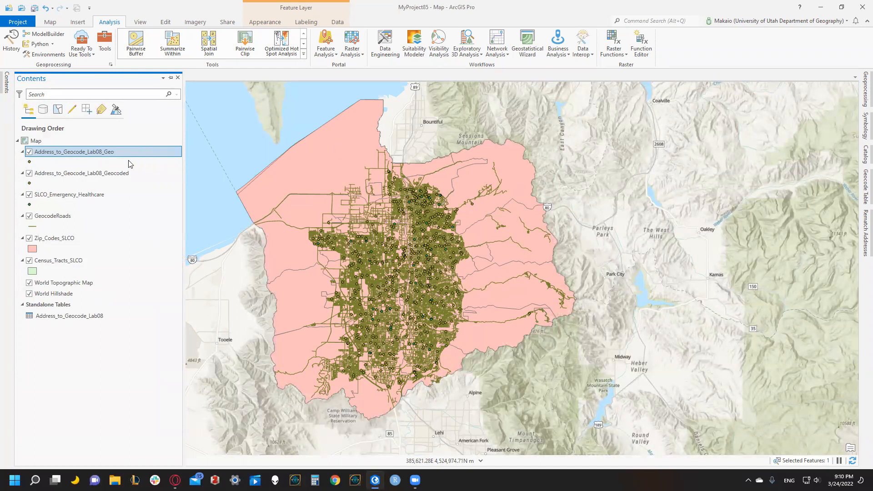
# Switch the Address_to_Geocode_Lab08_Geocoded layer off and on to compare its points with the joined layer.
pyautogui.click(29, 174)
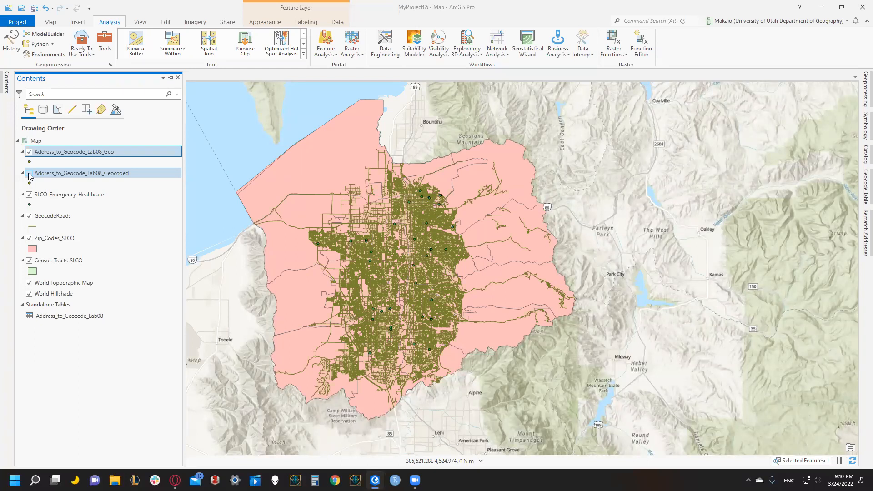
pyautogui.click(29, 175)
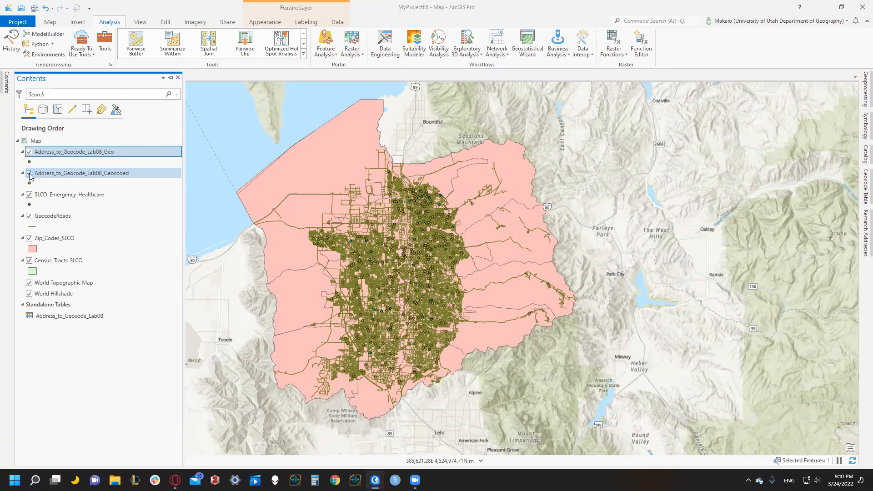
pyautogui.click(30, 174)
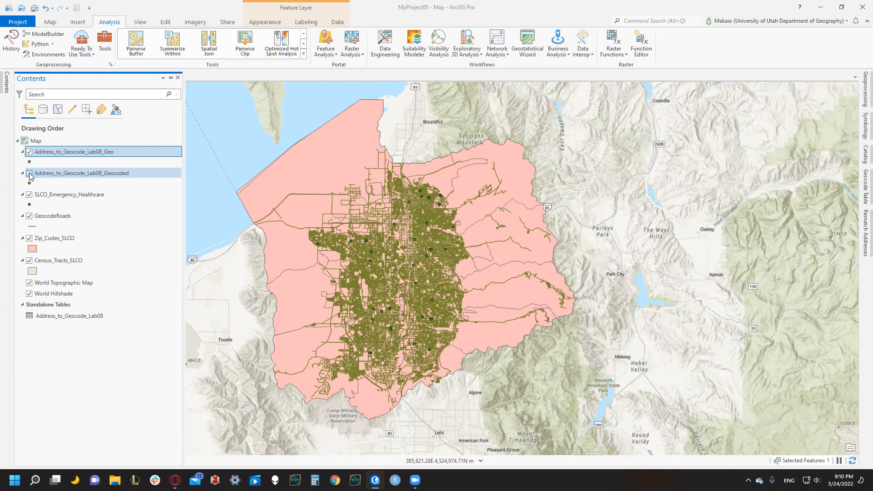
pyautogui.click(29, 174)
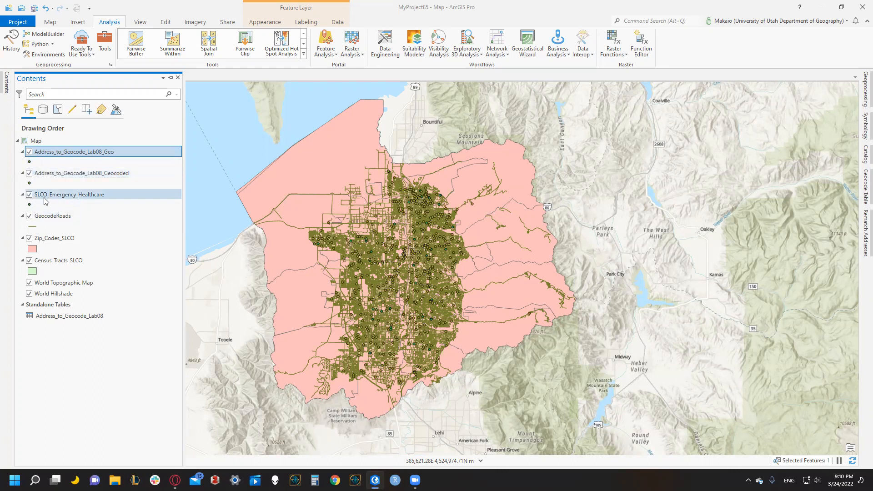
# Search the symbol gallery for Health and apply the smallest Hospital symbol to the SLCO_Emergency_Healthcare points.
pyautogui.click(30, 203)
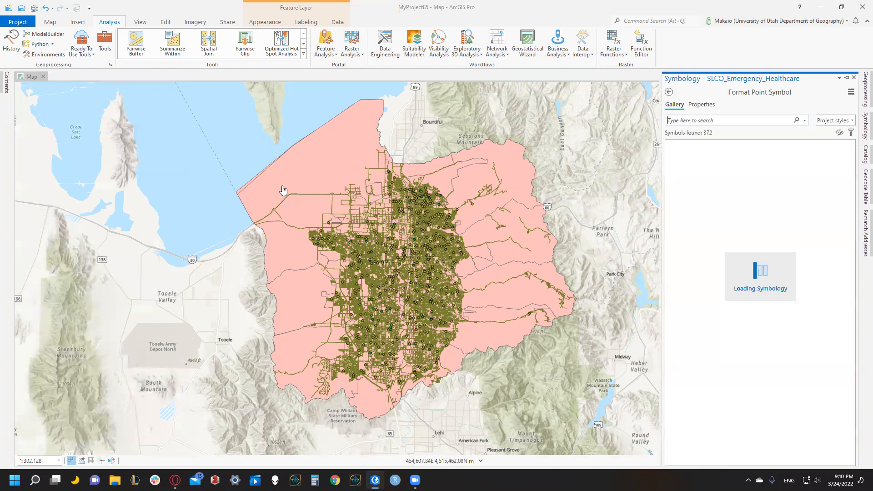
pyautogui.click(855, 78)
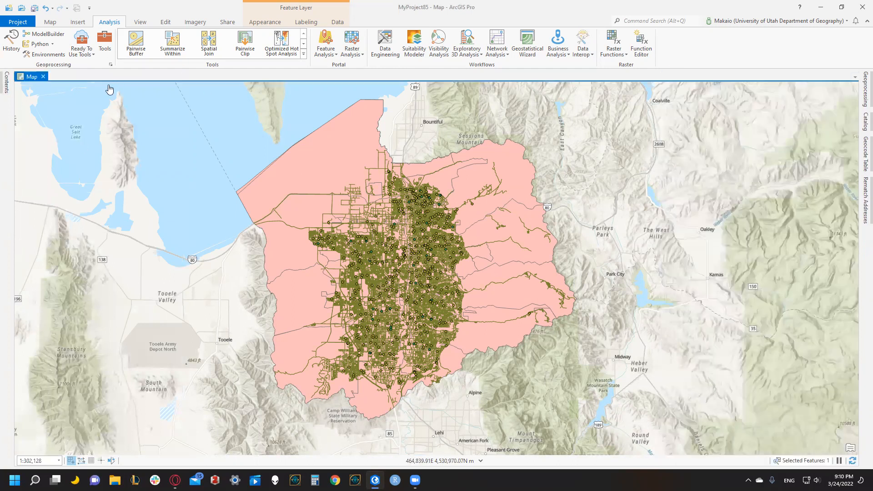
pyautogui.click(7, 84)
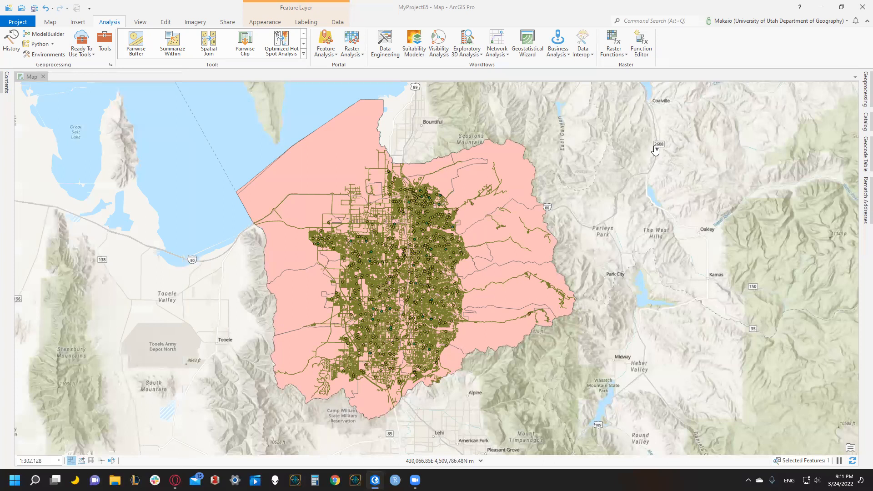
pyautogui.click(690, 122)
pyautogui.write('Health')
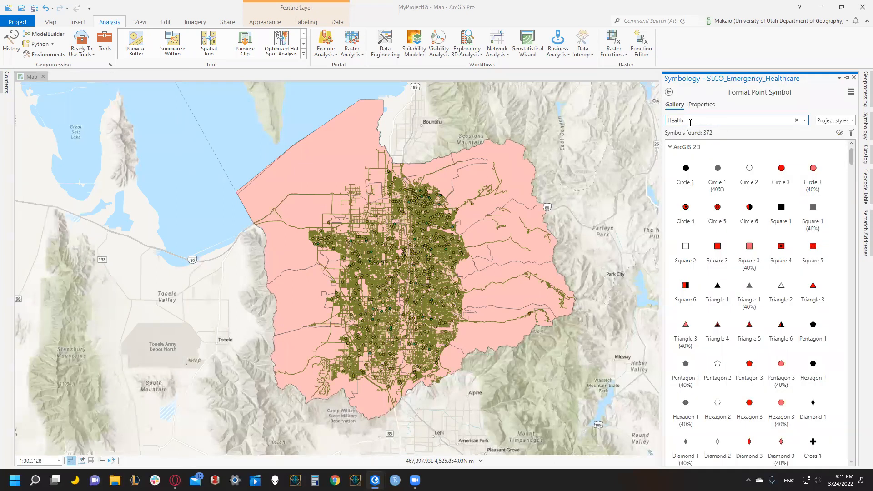
pyautogui.press('Return')
pyautogui.click(737, 179)
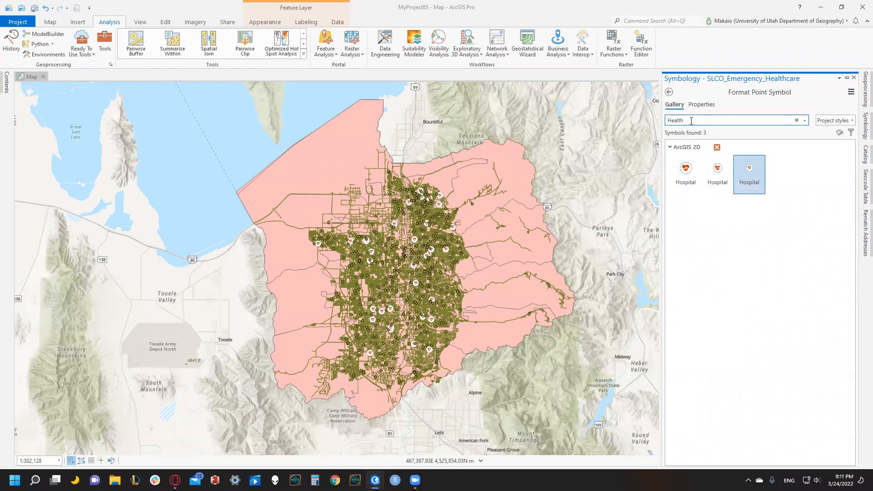
pyautogui.moveTo(622, 111); pyautogui.dragTo(626, 112)
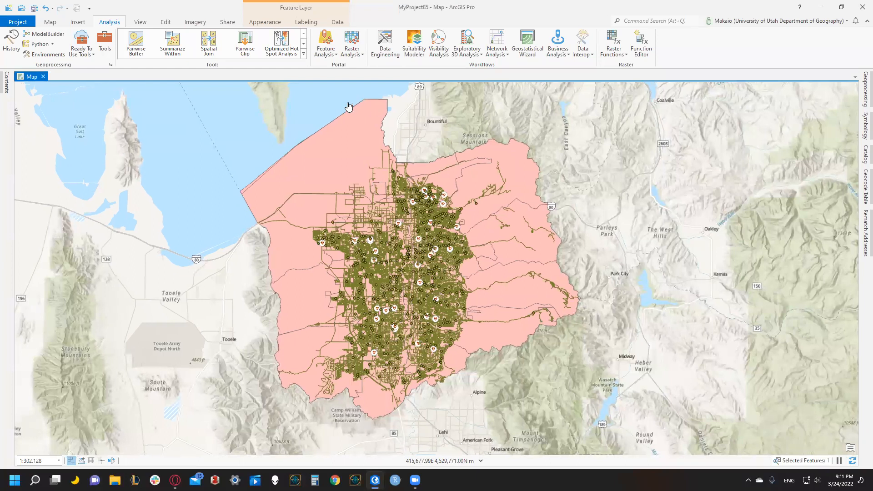
# Remove the Address_to_Geocode_Lab08_Geo layer from the map and check the remaining geocoded layer's visibility.
pyautogui.click(7, 83)
pyautogui.click(33, 154)
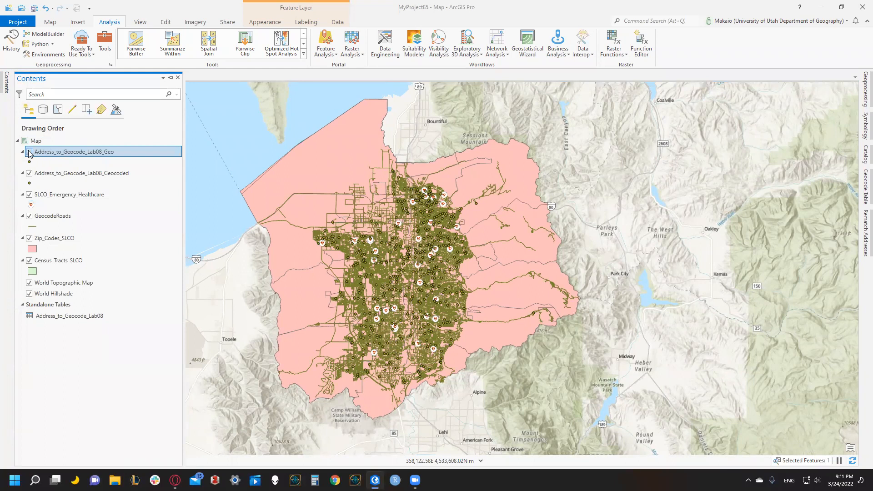
pyautogui.rightClick(71, 153)
pyautogui.click(82, 54)
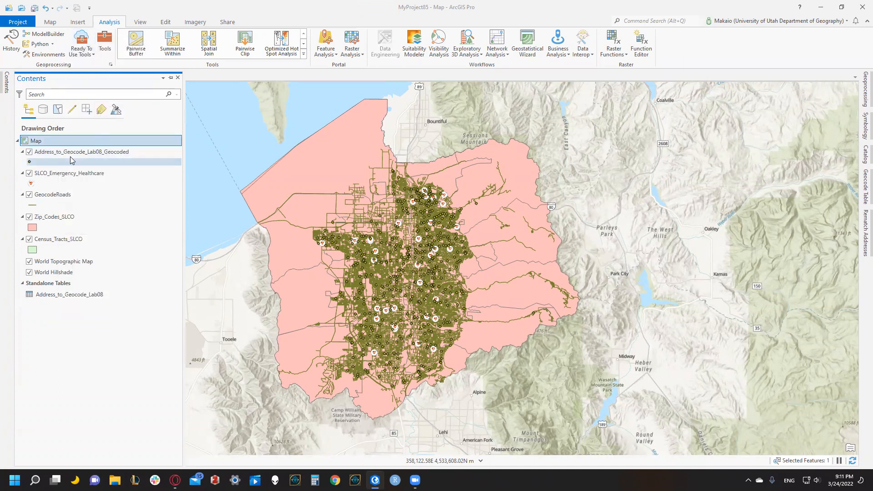
pyautogui.click(29, 153)
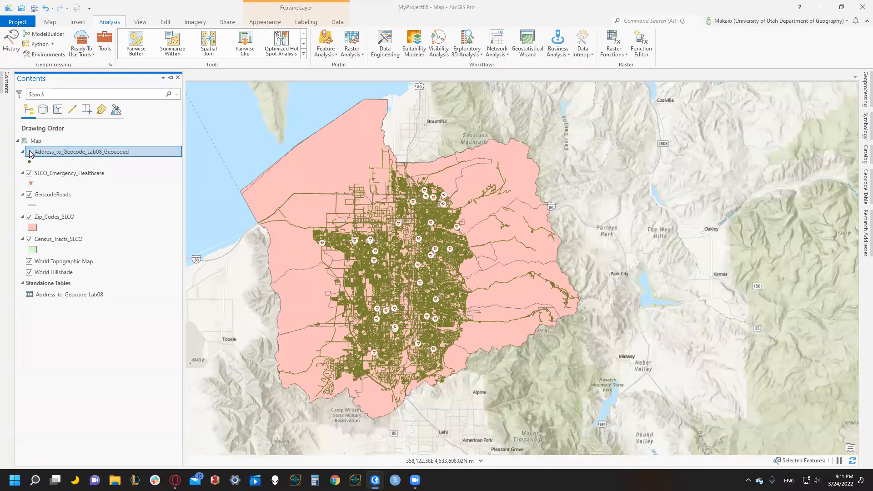
pyautogui.click(29, 154)
# Spatially join Census_Tracts_SLCO to Address_to_Geocode_Lab08_Geocoded as Address_to_Geocode_Lab08_Geo1, one to one with the Intersect match option.
pyautogui.rightClick(53, 154)
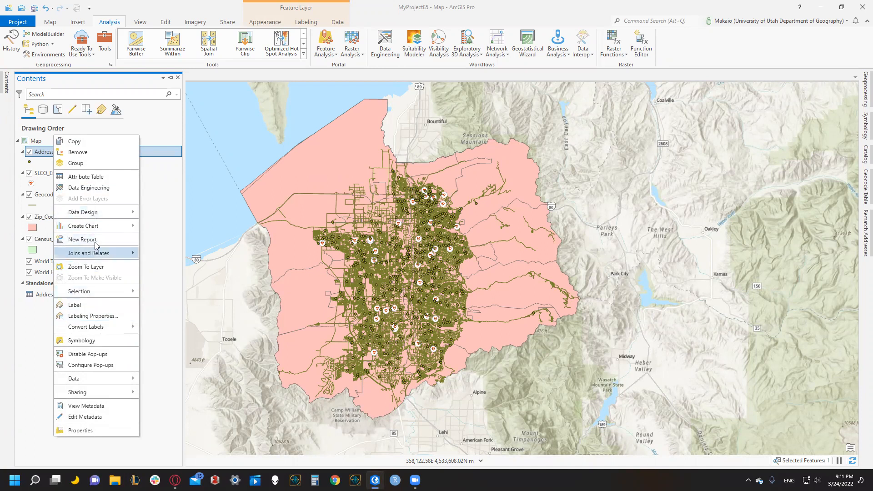
pyautogui.moveTo(98, 253)
pyautogui.click(167, 290)
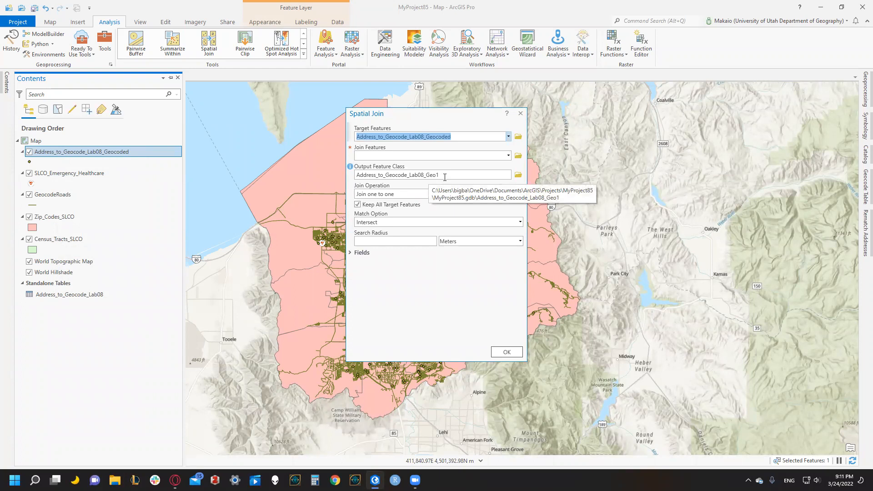
pyautogui.click(508, 155)
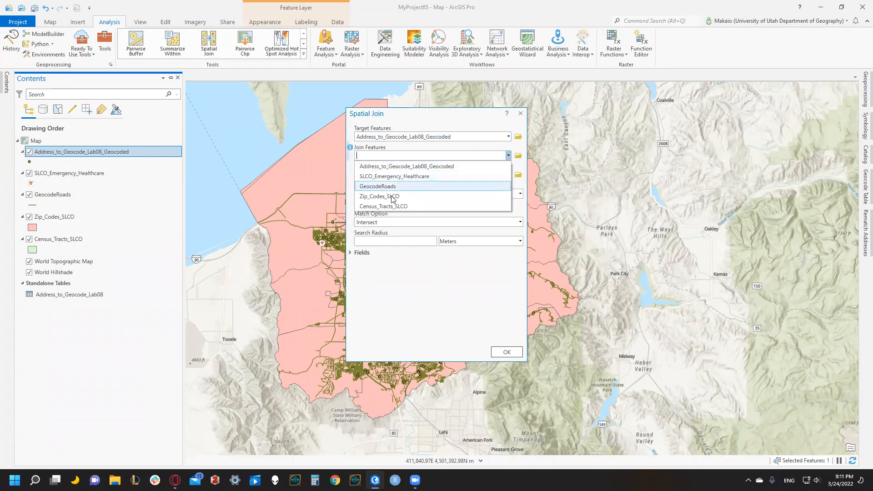
pyautogui.click(382, 207)
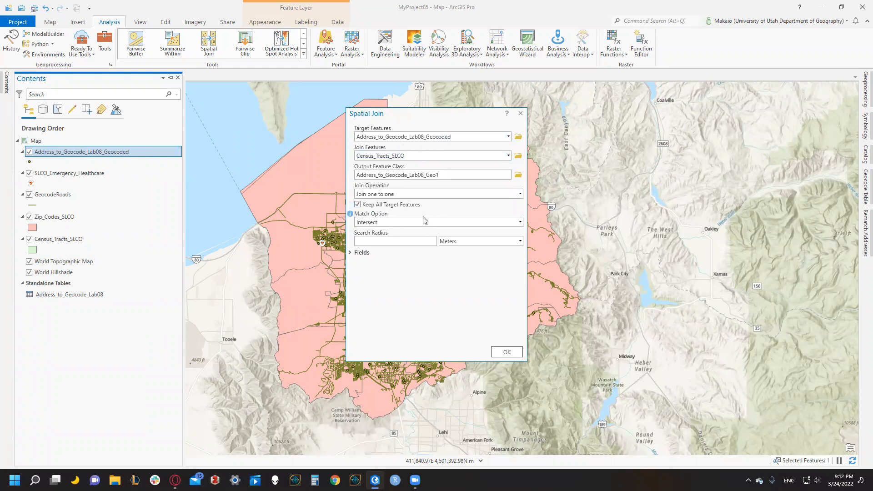
pyautogui.click(515, 352)
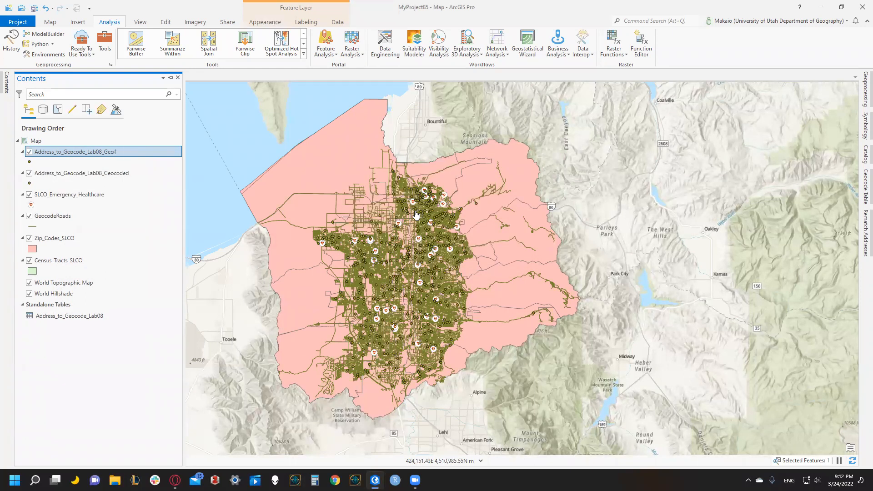
# Toggle the Address_to_Geocode_Lab08_Geocoded layer to check the joined points, and remove the Address_to_Geocode_Lab08_Geo1 layer from the map.
pyautogui.click(28, 177)
pyautogui.click(28, 174)
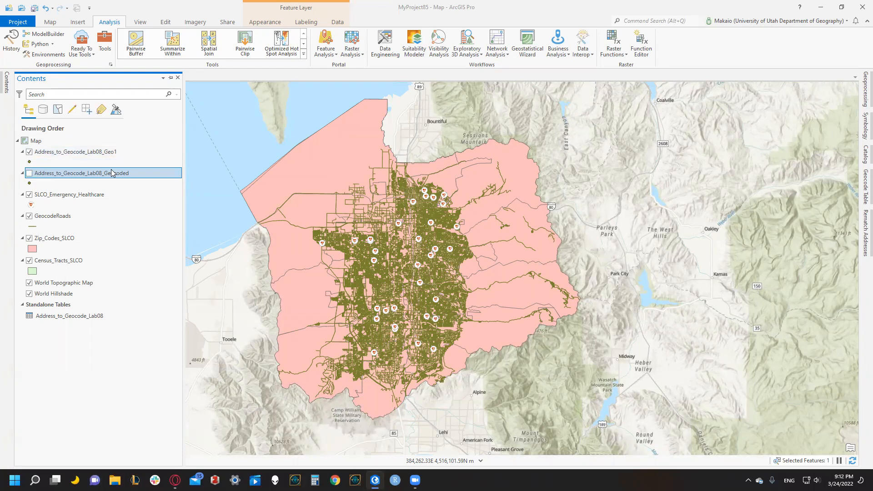
pyautogui.click(30, 174)
pyautogui.click(29, 174)
pyautogui.rightClick(79, 157)
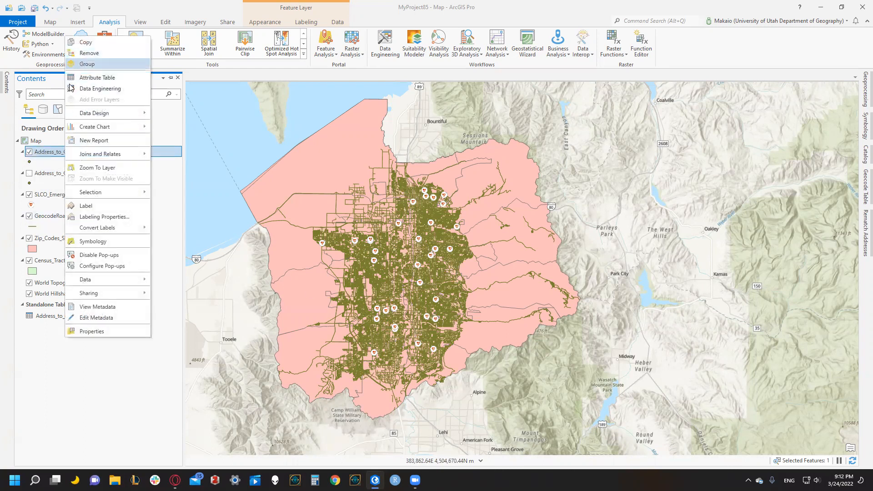
pyautogui.click(84, 53)
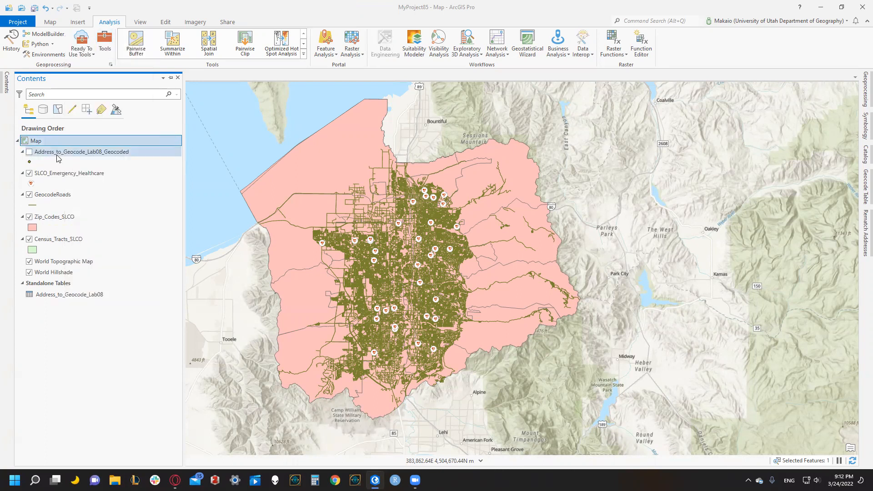
# Turn on the Address_to_Geocode_Lab08_Geocoded layer and move Census_Tracts_SLCO below World Hillshade in the drawing order.
pyautogui.click(29, 152)
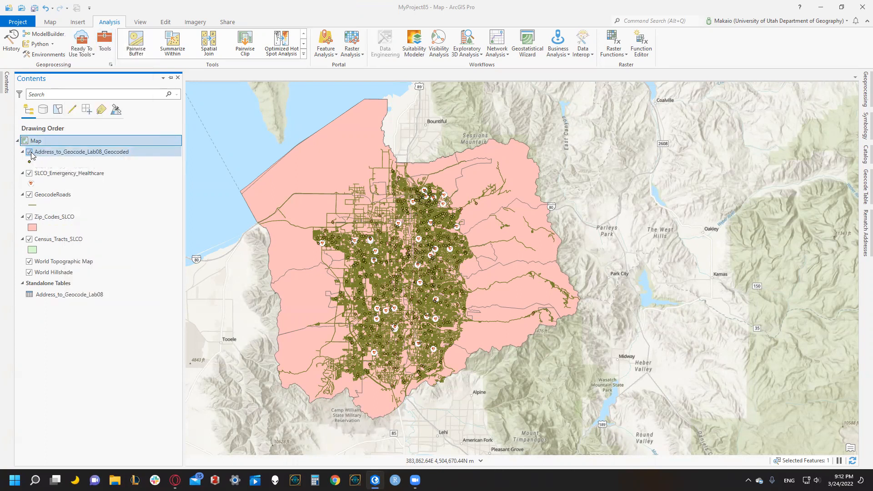
pyautogui.click(46, 154)
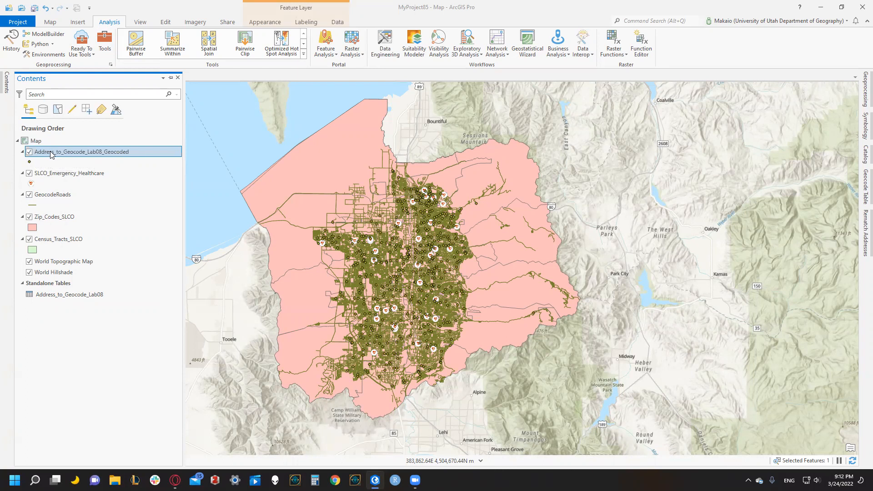
pyautogui.moveTo(56, 240); pyautogui.dragTo(61, 271)
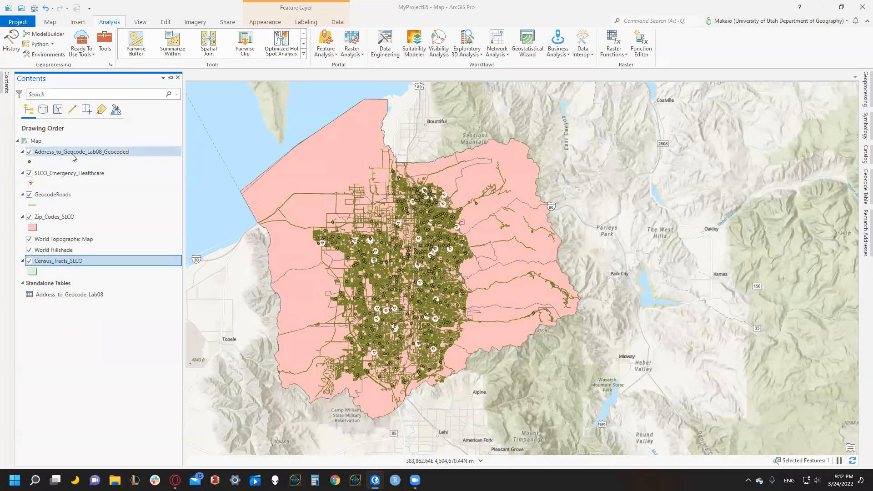
# Clear the record selection with the Address_to_Geocode_Lab08_Geocoded attribute table open, and close the table.
pyautogui.rightClick(66, 155)
pyautogui.click(96, 180)
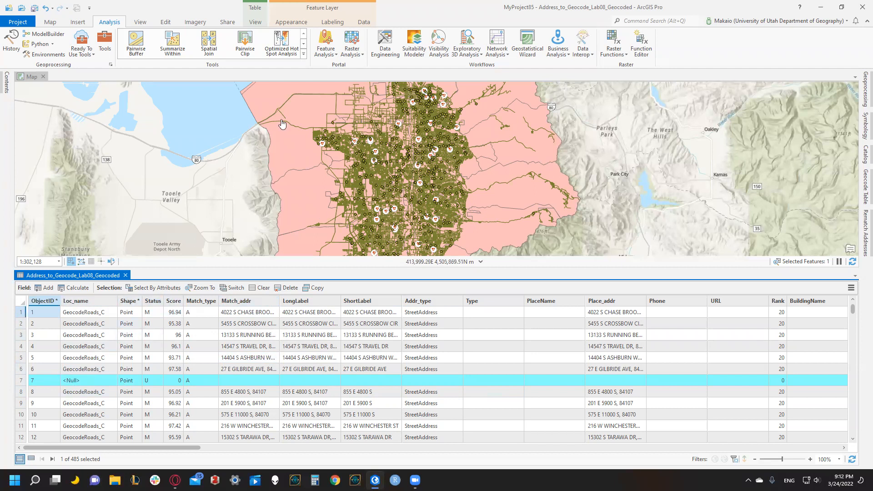
pyautogui.click(165, 23)
pyautogui.click(288, 44)
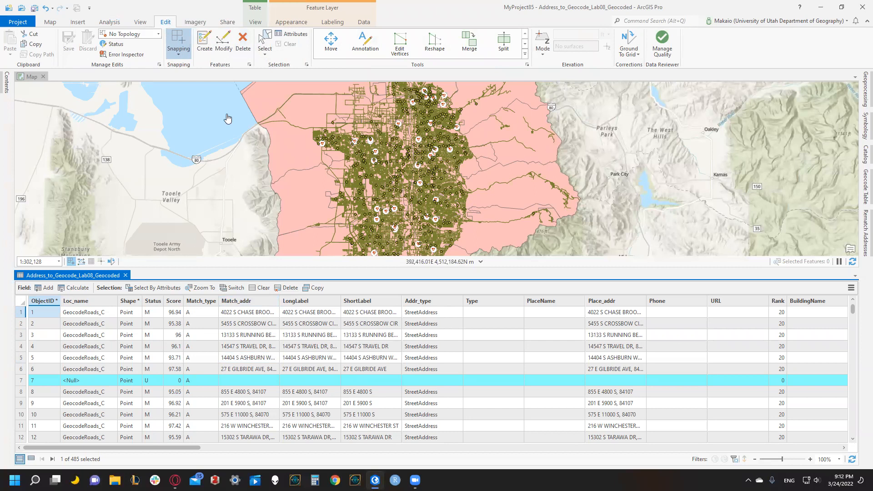
pyautogui.click(125, 276)
# Spatially join Census_Tracts_SLCO to Address_to_Geocode_Lab08_Geocoded as Address_to_Geocode_Lab08_Geo2, one to one with Intersect, and hide the original geocoded layer.
pyautogui.click(7, 83)
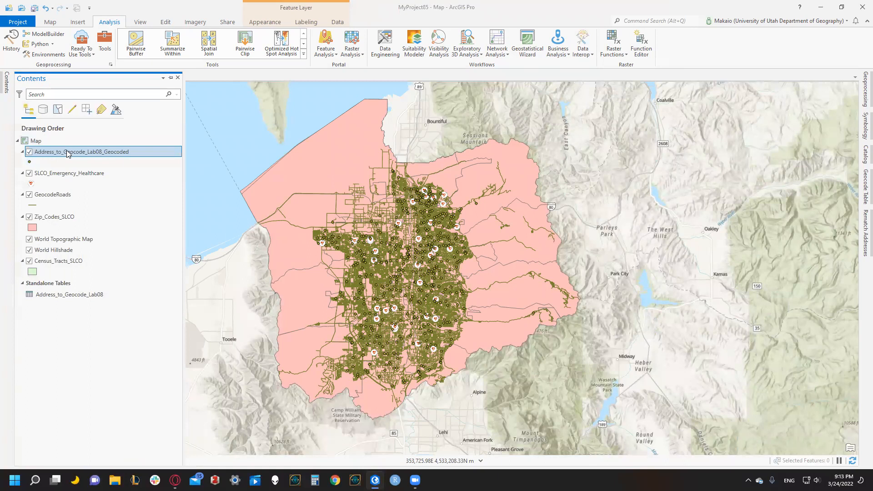
pyautogui.rightClick(68, 156)
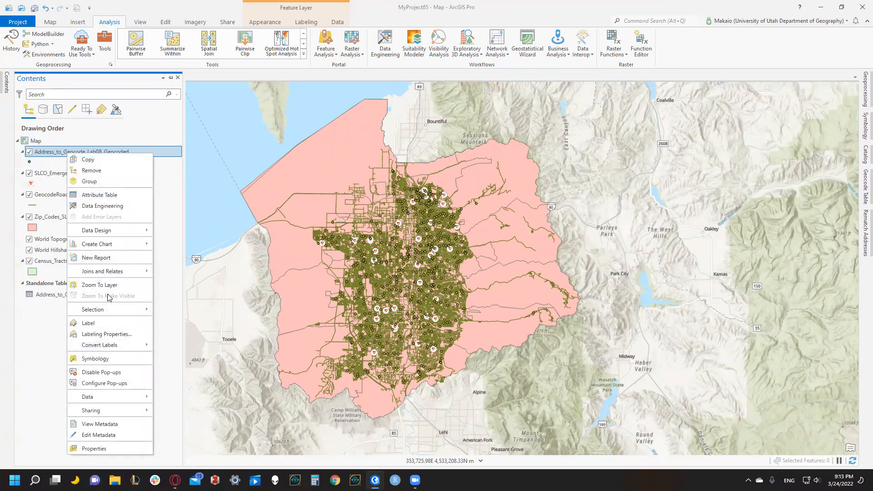
pyautogui.moveTo(116, 271)
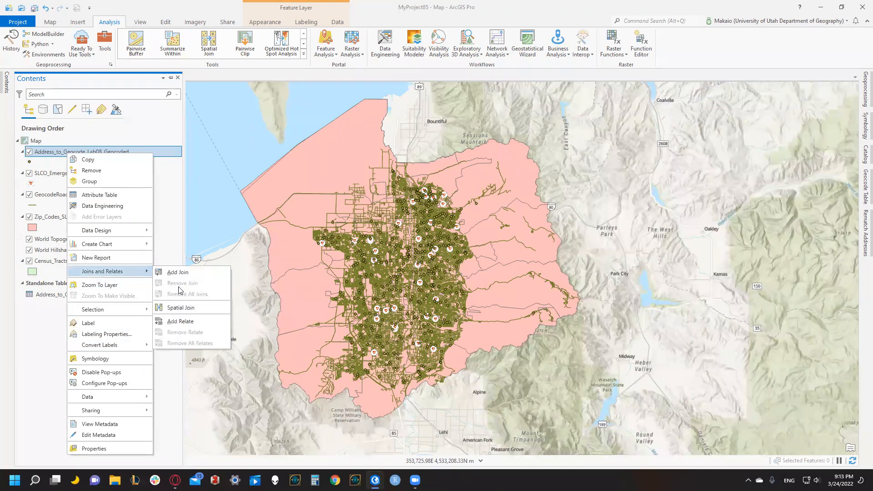
pyautogui.click(180, 307)
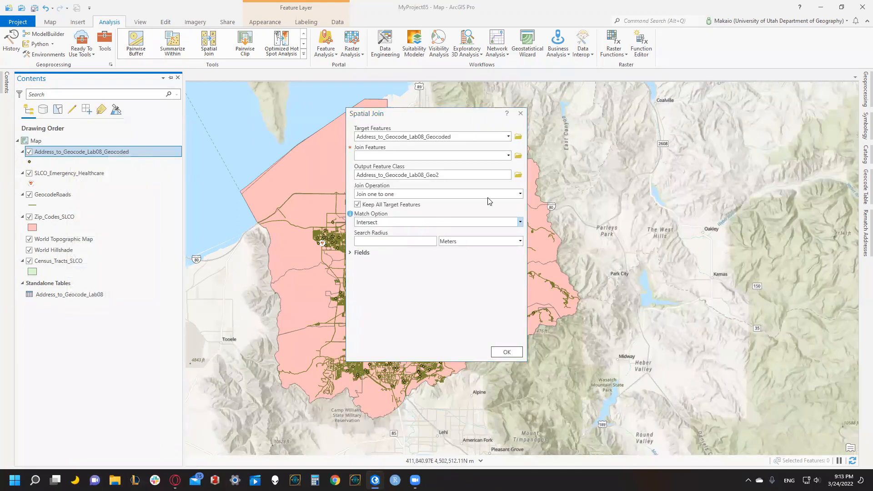
pyautogui.click(508, 156)
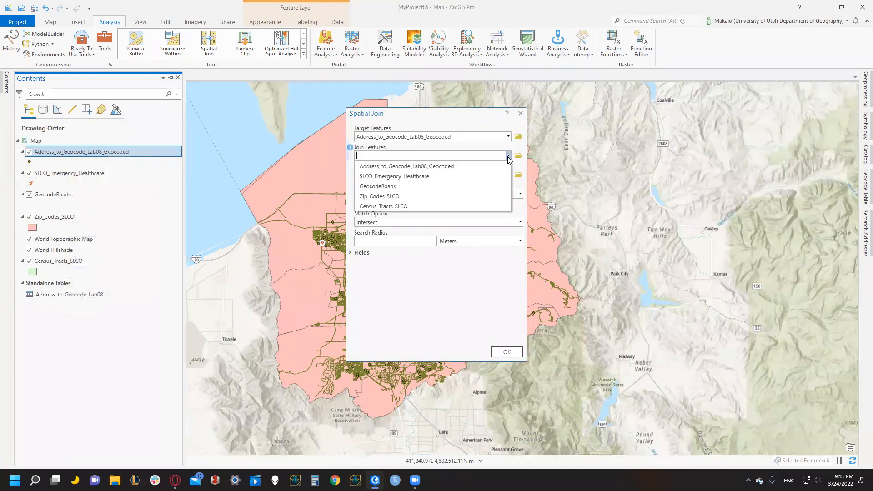
pyautogui.click(391, 206)
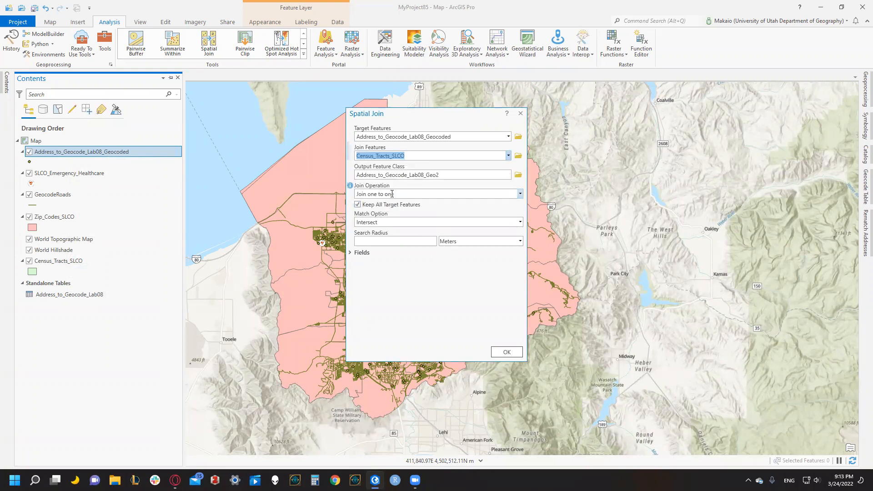
pyautogui.click(496, 353)
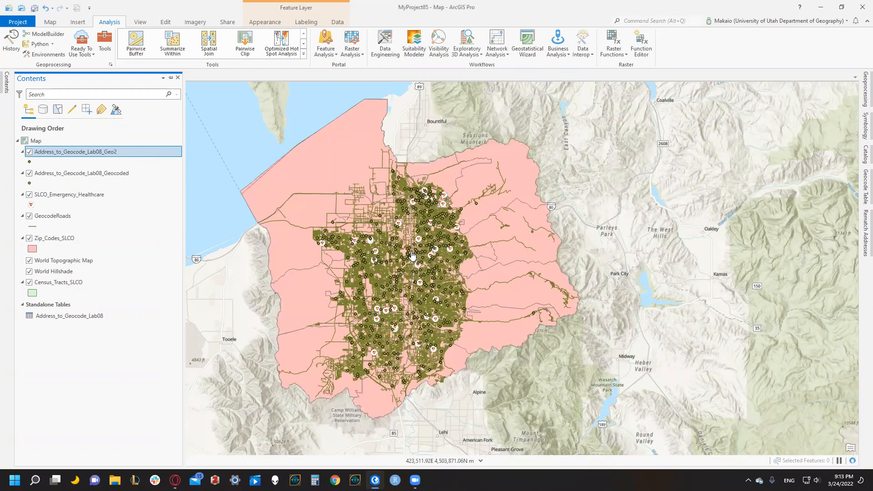
pyautogui.click(29, 175)
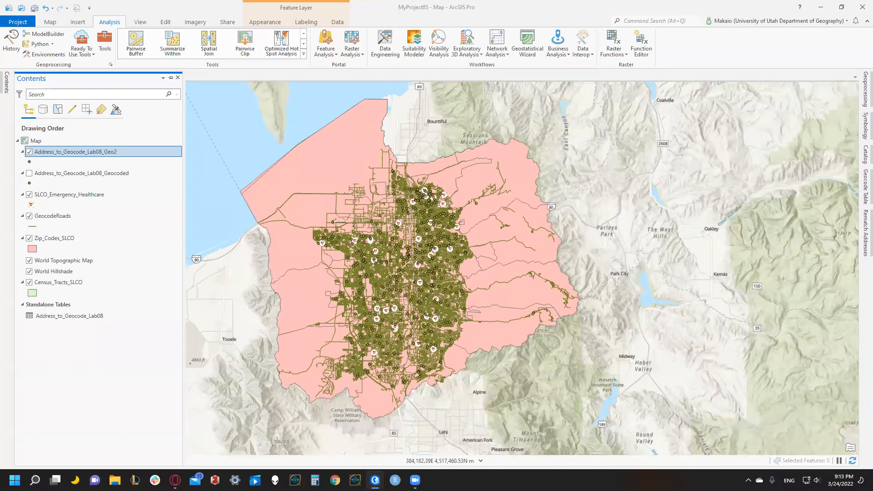
# Examine the pop-up of a northern Address_to_Geocode_Lab08_Geo2 point for its address and joined census tract attributes.
pyautogui.click(50, 22)
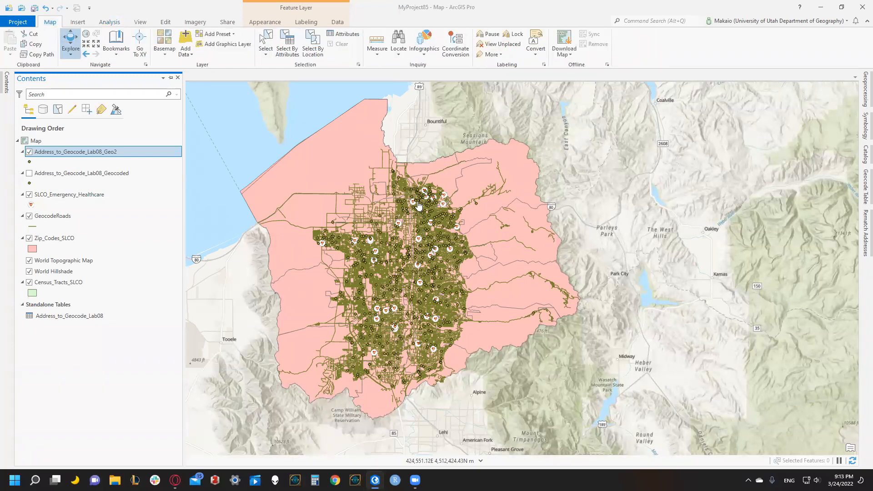
pyautogui.click(399, 178)
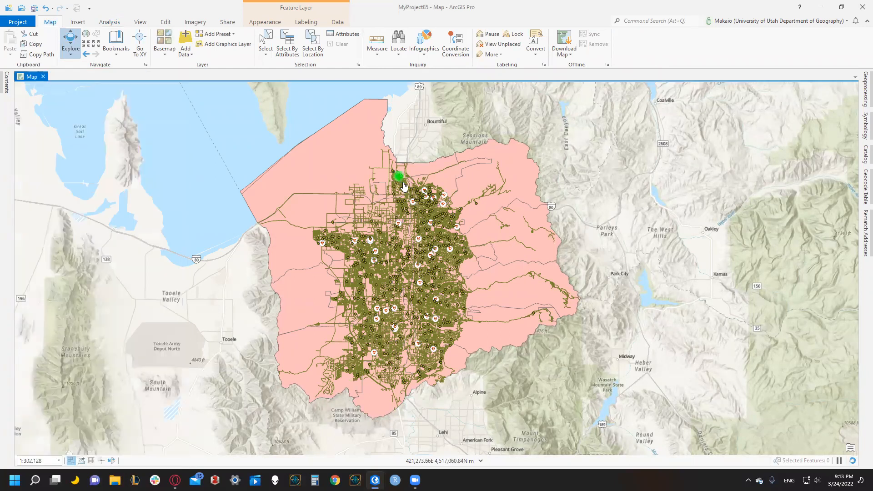
pyautogui.scroll(-5, 396, 214)
pyautogui.scroll(-10, 396, 229)
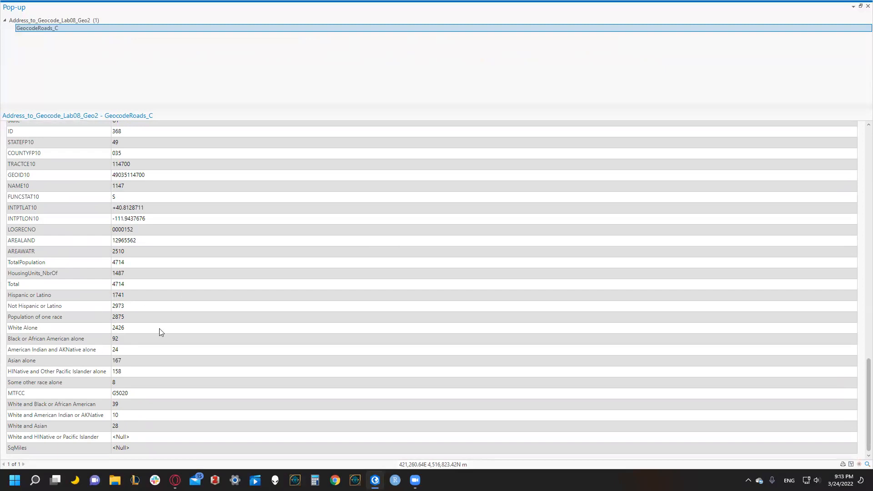
pyautogui.click(867, 6)
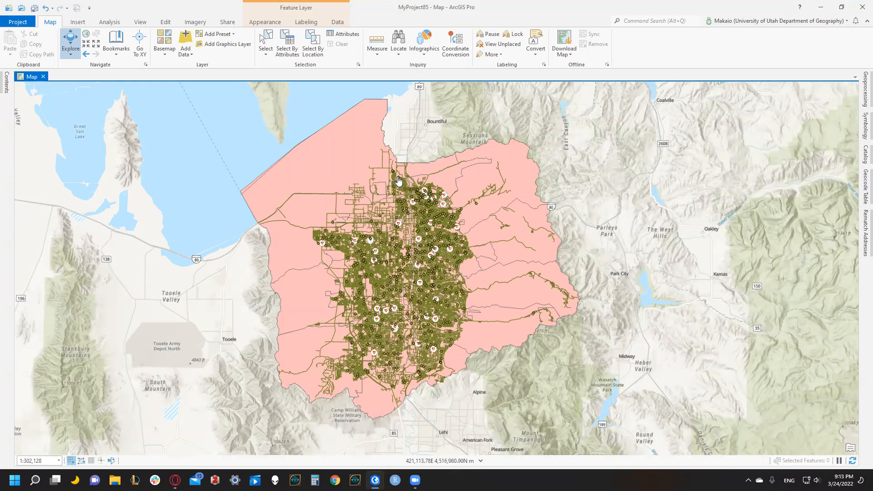
pyautogui.click(398, 181)
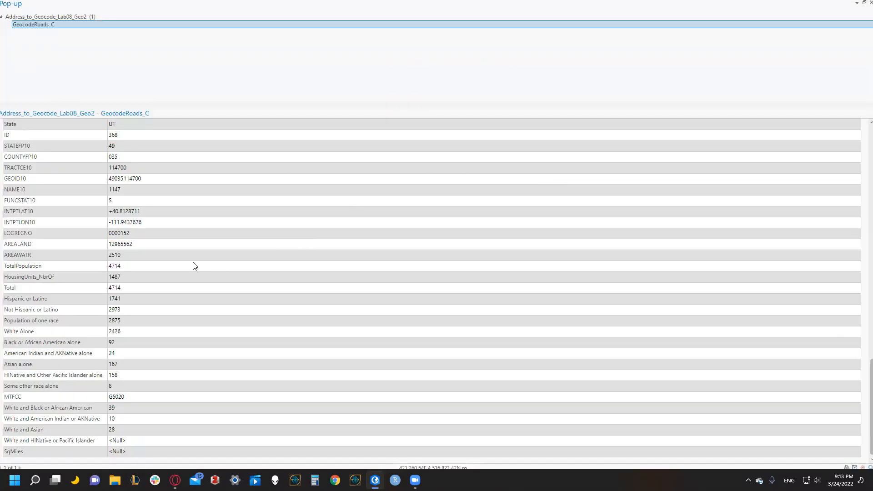
pyautogui.scroll(2, 193, 265)
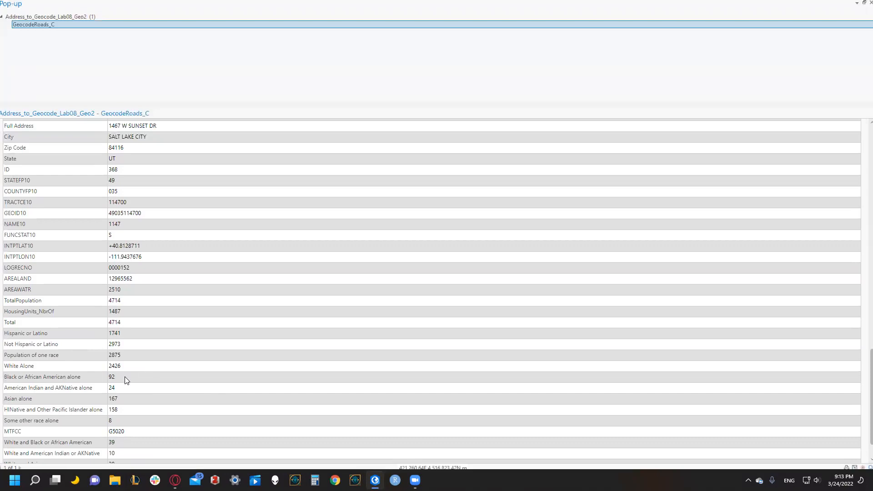
pyautogui.click(870, 2)
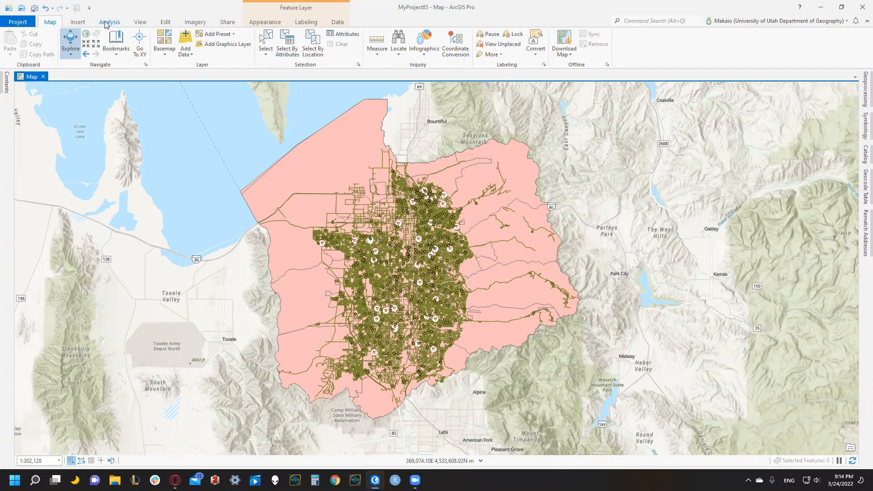
# Search the geoprocessing tools for buffer and open the Buffer tool from Analysis Tools.
pyautogui.click(106, 21)
pyautogui.click(105, 43)
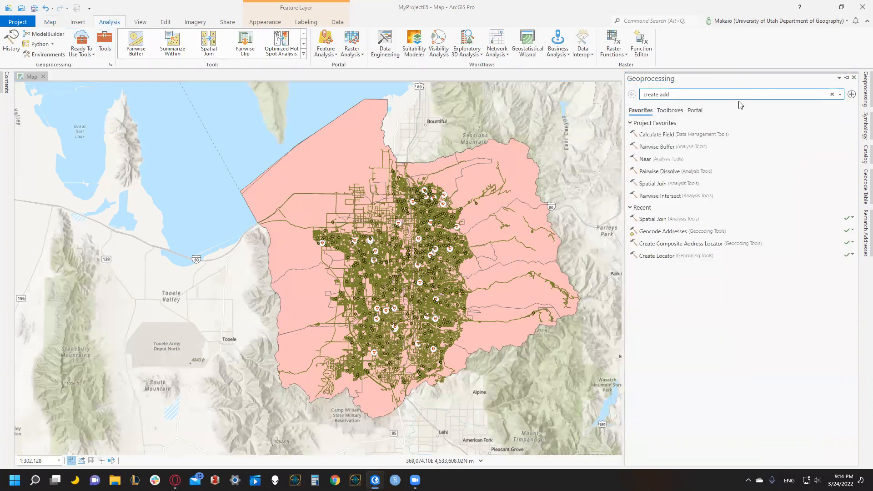
pyautogui.click(705, 90)
pyautogui.write('buffer')
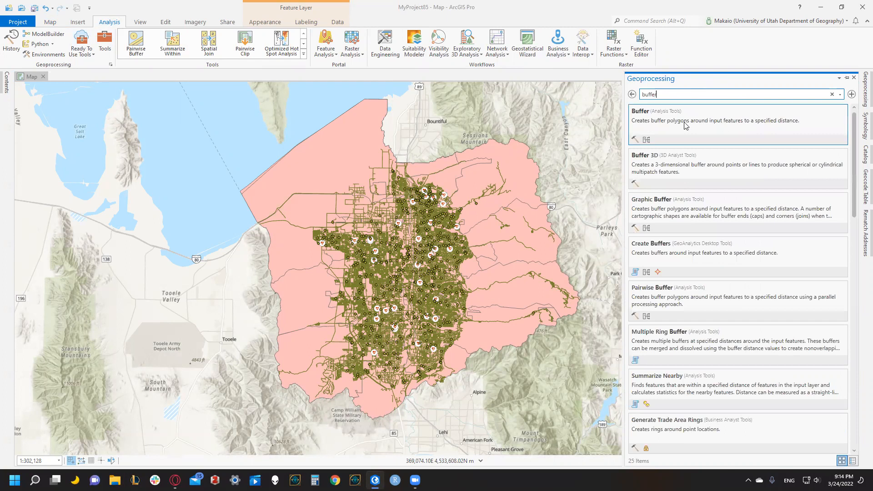
pyautogui.click(669, 120)
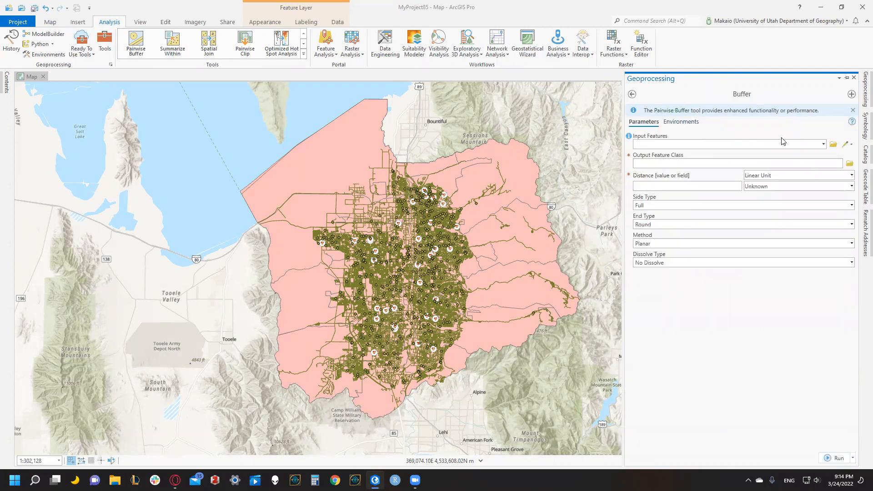
# Buffer SLCO_Emergency_Healthcare by 0.75 miles with the Planar method and no dissolve, outputting SLCO_Emergency_Healthcare_Bu.
pyautogui.click(823, 144)
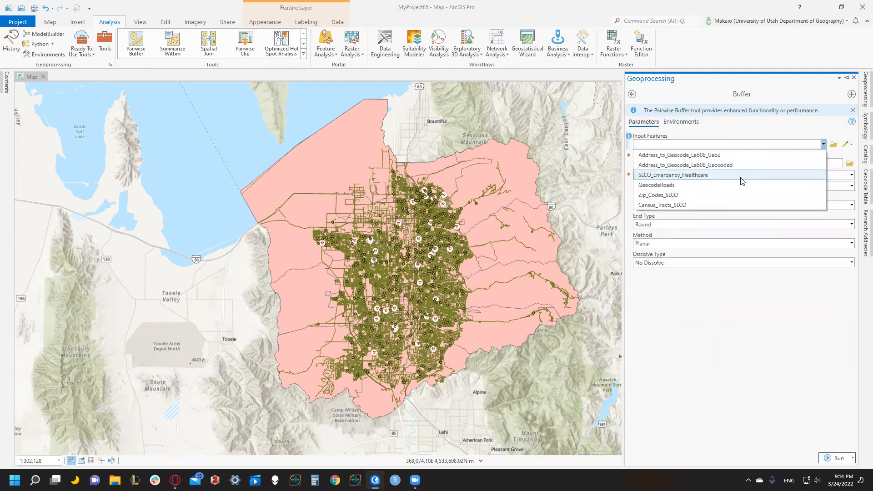
pyautogui.click(689, 177)
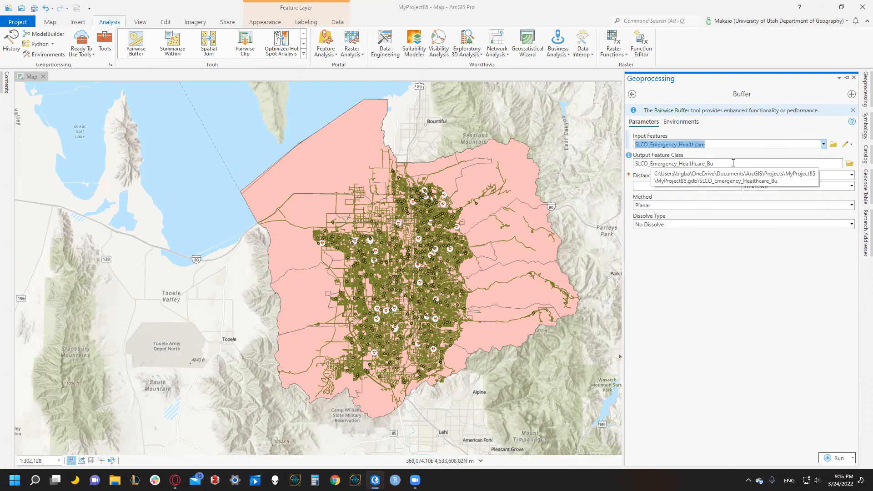
pyautogui.click(711, 185)
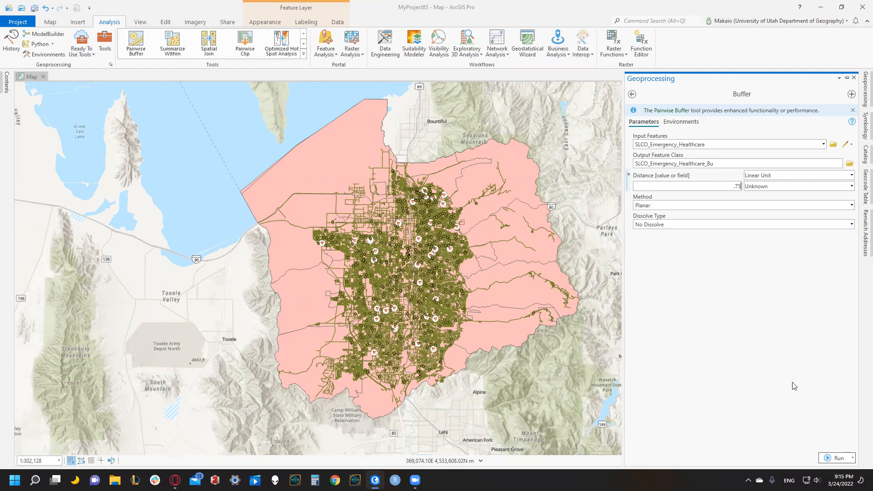
pyautogui.click(787, 186)
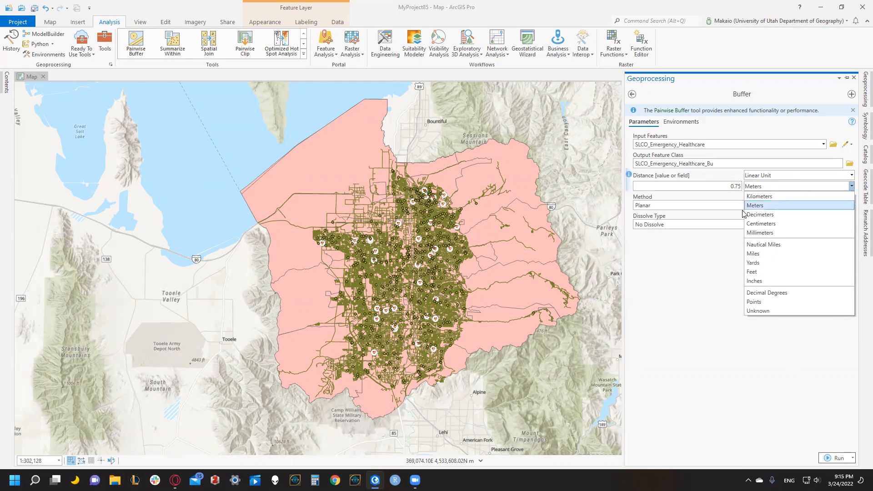
pyautogui.click(759, 255)
pyautogui.click(836, 458)
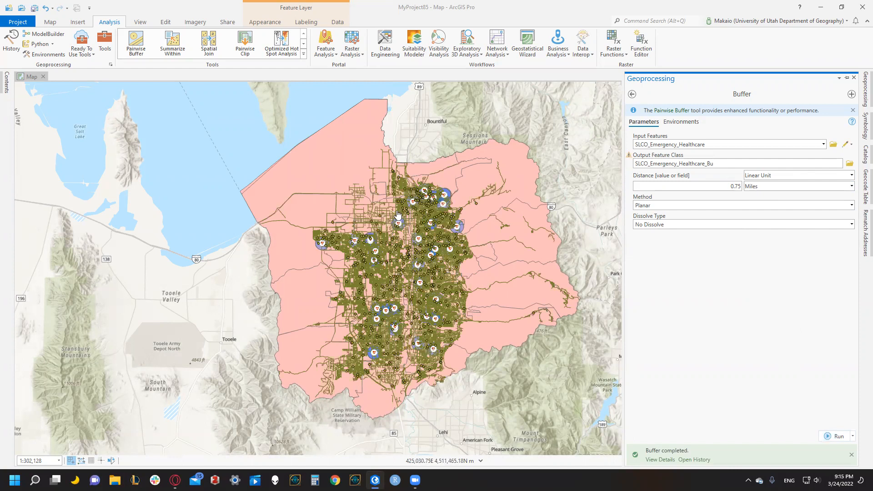
pyautogui.click(416, 229)
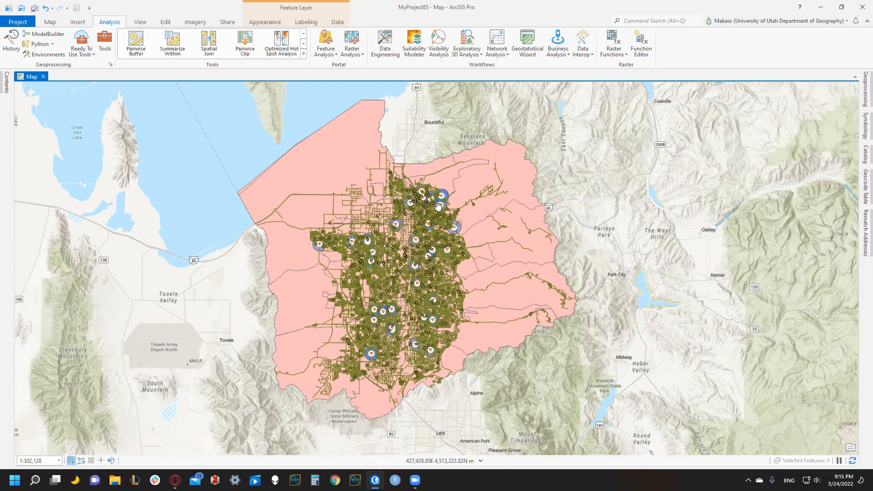
# Hide the Zip_Codes_SLCO layer and move Census_Tracts_SLCO directly above it in the drawing order.
pyautogui.click(6, 85)
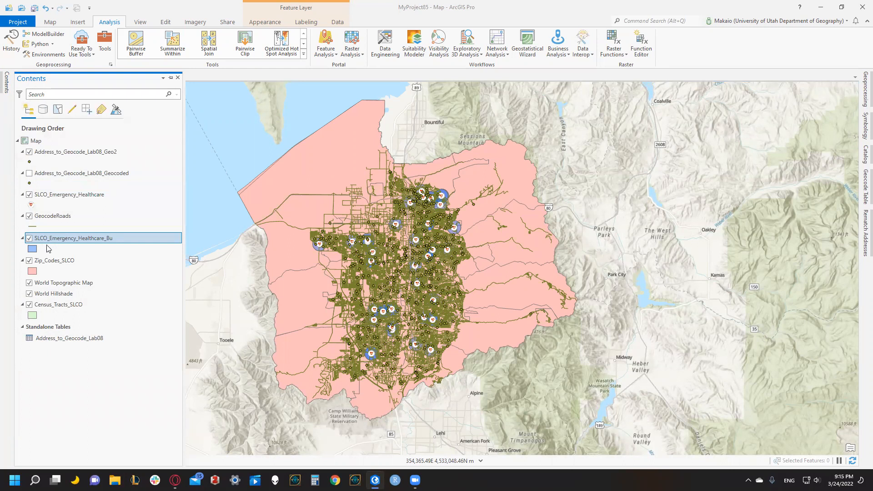
pyautogui.click(30, 261)
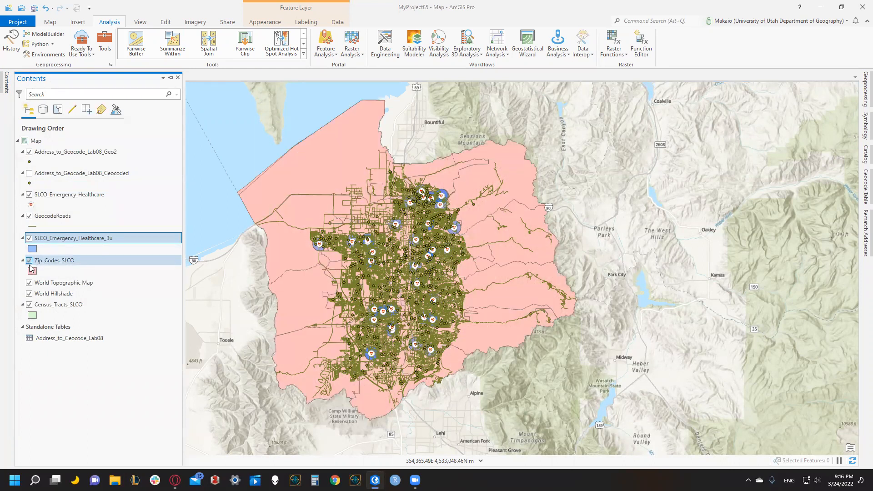
pyautogui.click(29, 261)
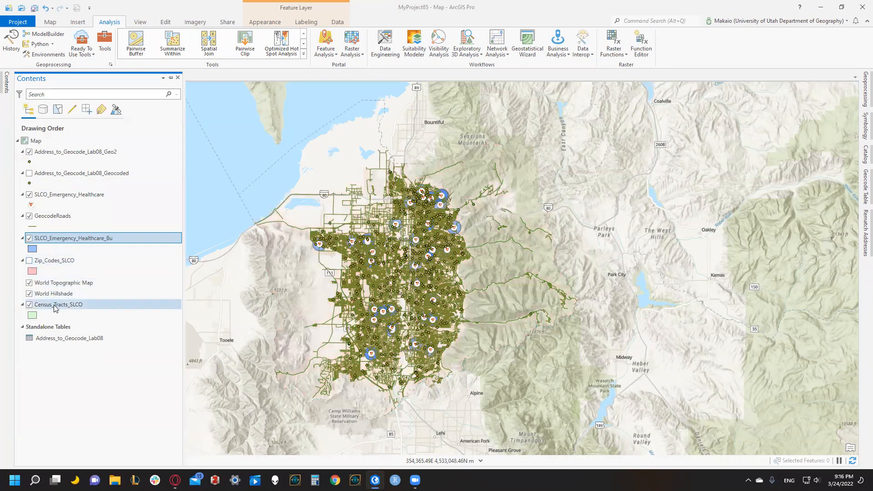
pyautogui.moveTo(53, 304); pyautogui.dragTo(54, 260)
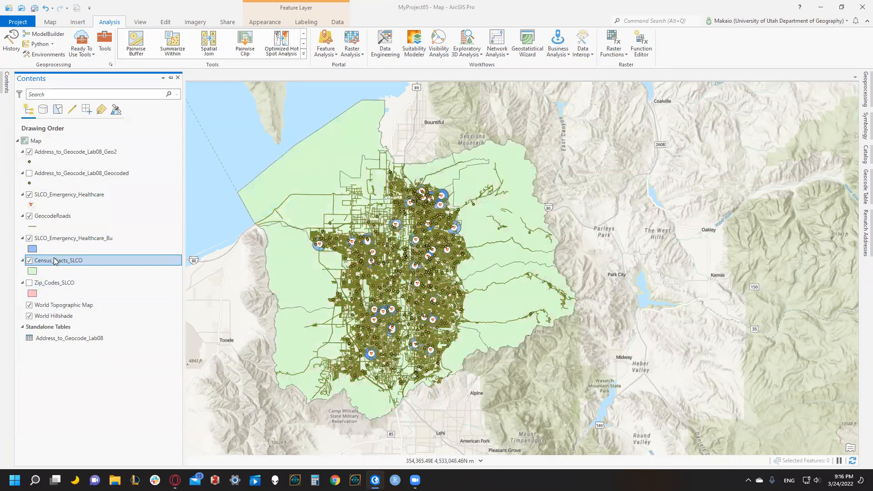
# Move SLCO_Emergency_Healthcare_Bu to the top of the drawing order and place SLCO_Emergency_Healthcare directly beneath it.
pyautogui.moveTo(42, 258)
pyautogui.mouseDown()
pyautogui.moveTo(223, 248)
pyautogui.moveTo(66, 263)
pyautogui.moveTo(100, 263)
pyautogui.moveTo(92, 273)
pyautogui.moveTo(72, 270)
pyautogui.moveTo(78, 209)
pyautogui.moveTo(104, 160)
pyautogui.moveTo(71, 236)
pyautogui.moveTo(80, 244)
pyautogui.moveTo(70, 141)
pyautogui.moveTo(75, 150)
pyautogui.mouseUp()
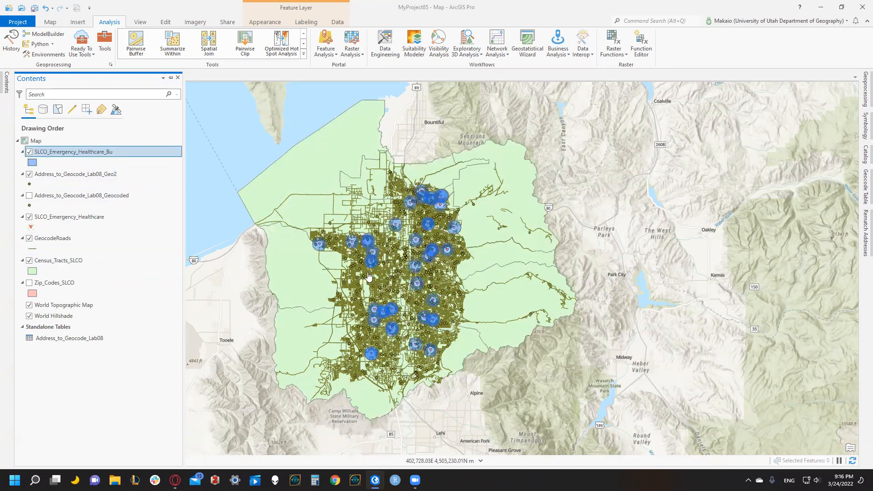
pyautogui.moveTo(98, 218); pyautogui.dragTo(91, 183)
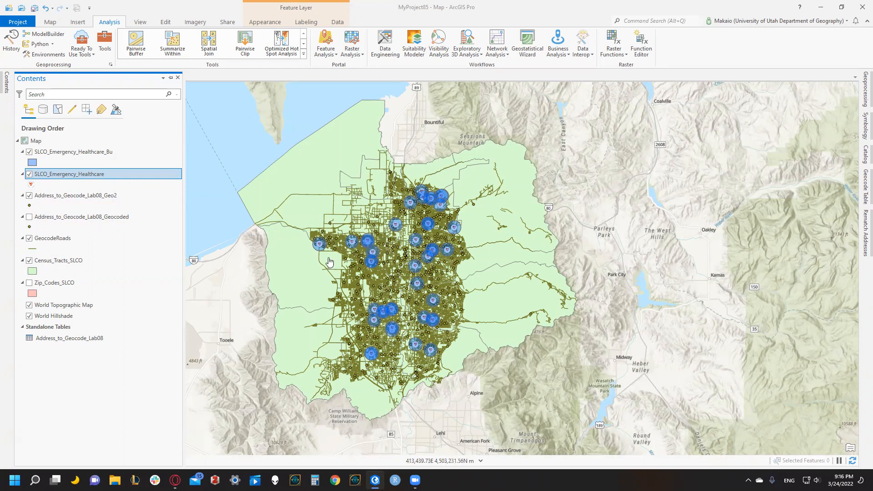
# Try a black fill on the Census_Tracts_SLCO polygons and replace it with a pale yellow-orange fill.
pyautogui.click(99, 270)
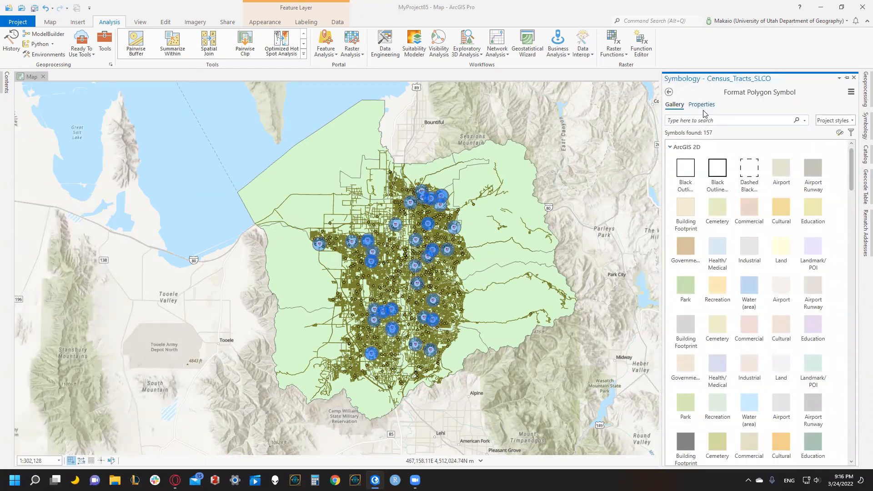
pyautogui.click(702, 106)
pyautogui.click(850, 160)
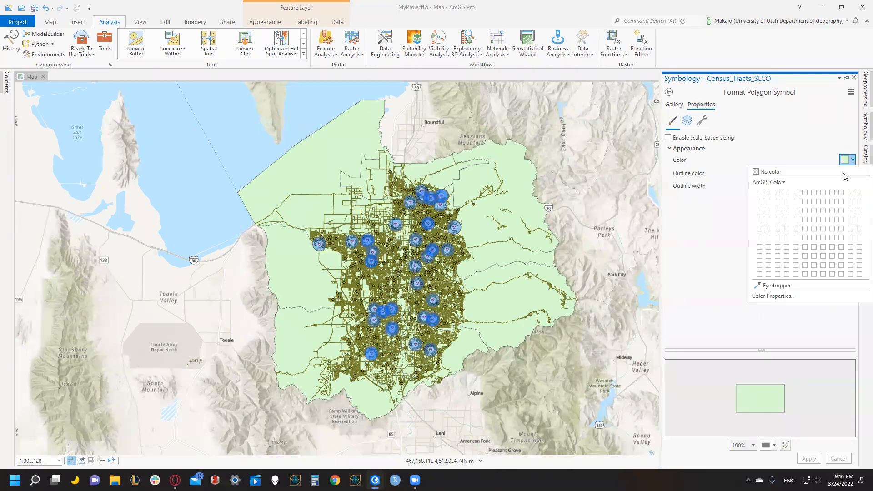
pyautogui.click(759, 273)
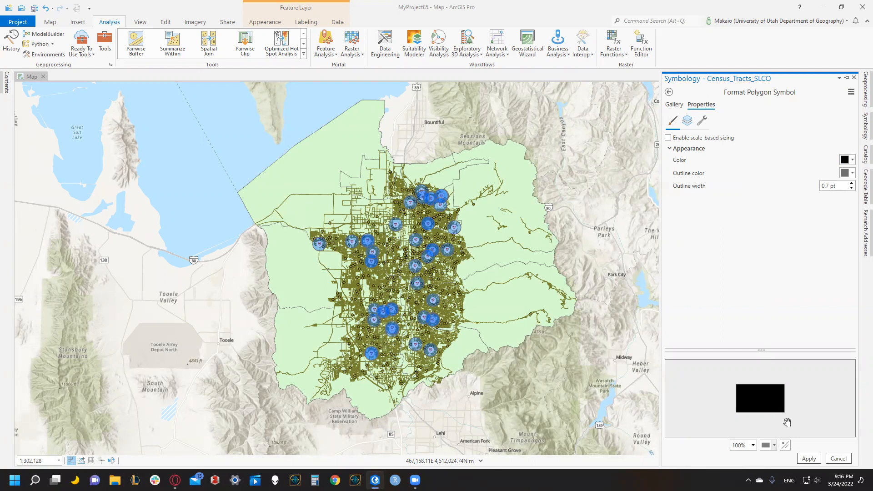
pyautogui.click(805, 460)
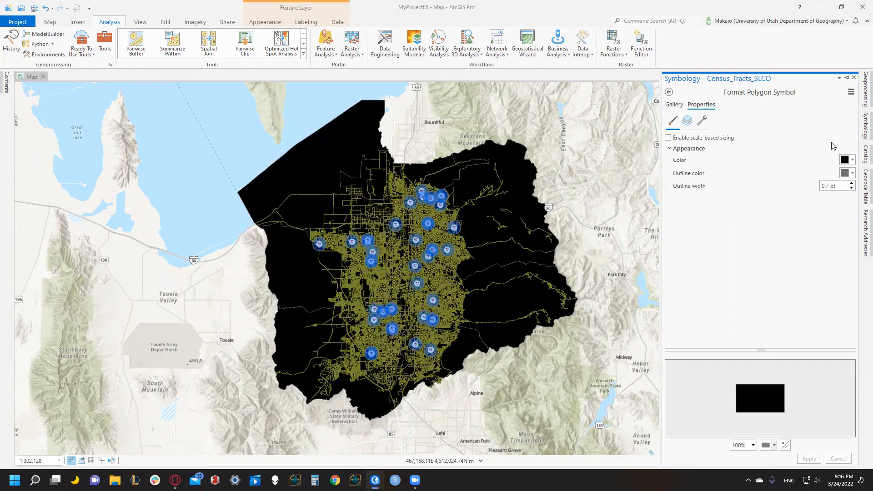
pyautogui.click(848, 160)
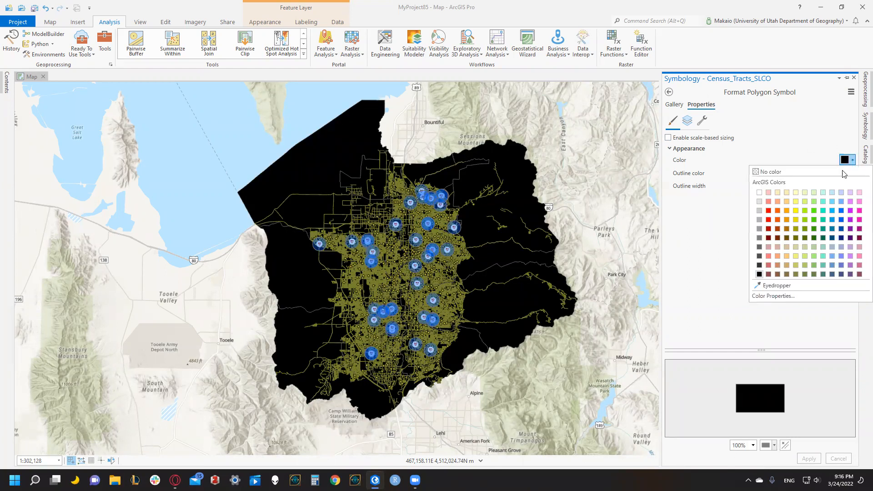
pyautogui.click(786, 192)
pyautogui.click(809, 458)
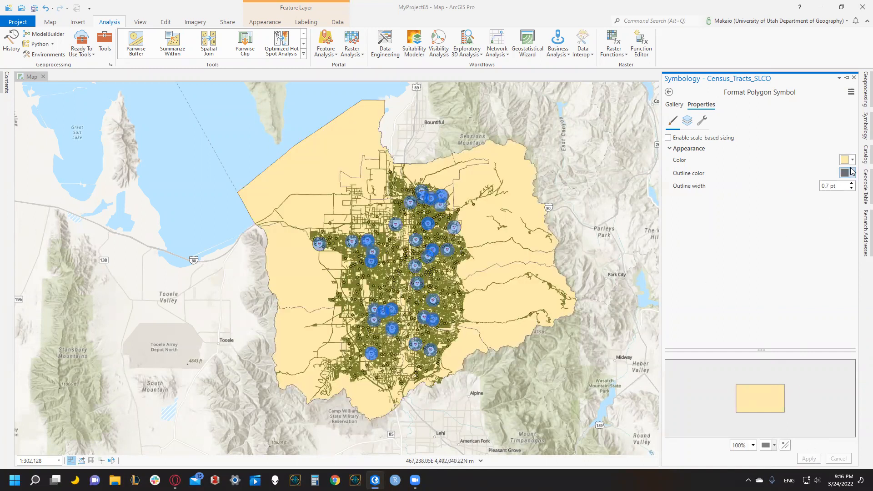
# Hide the Census_Tracts_SLCO layer and collapse the symbol entries of Census_Tracts_SLCO and Zip_Codes_SLCO.
pyautogui.click(8, 77)
pyautogui.click(31, 267)
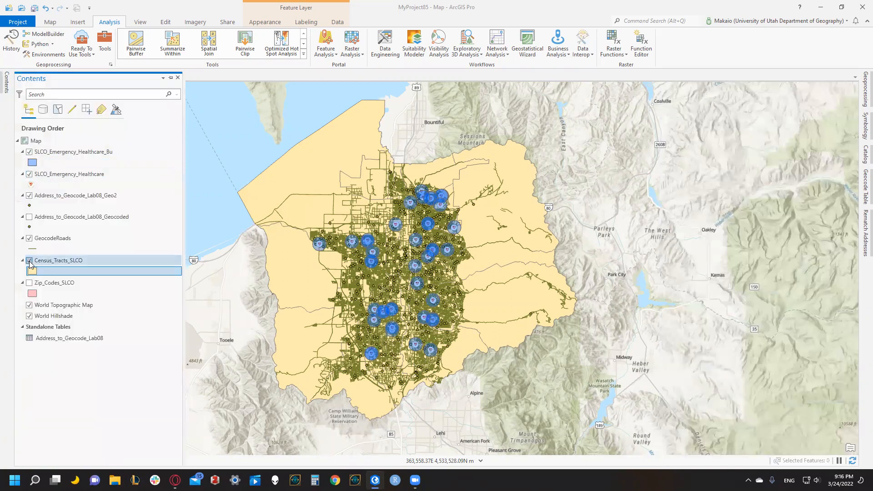
pyautogui.click(29, 261)
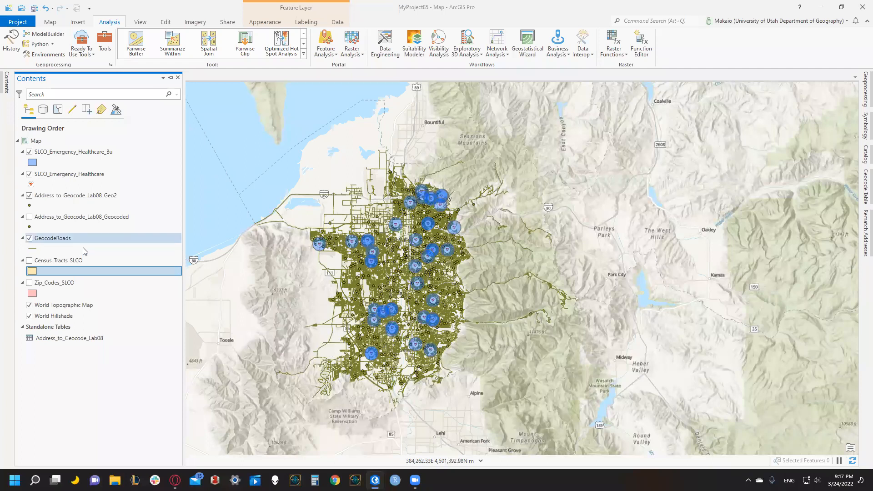
pyautogui.click(23, 260)
pyautogui.click(23, 272)
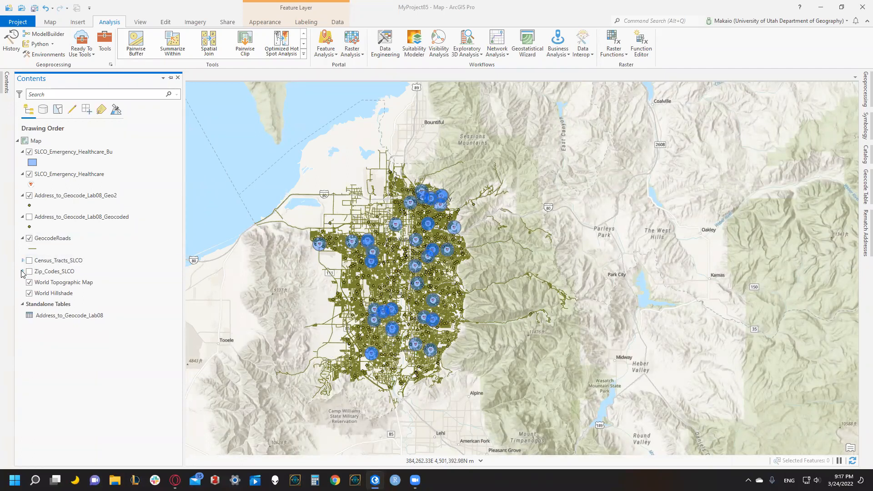
# Create a portrait 8.5 by 11 inch layout and insert the 1:302,128 map frame across its full width, about 8.4 inches high.
pyautogui.click(77, 22)
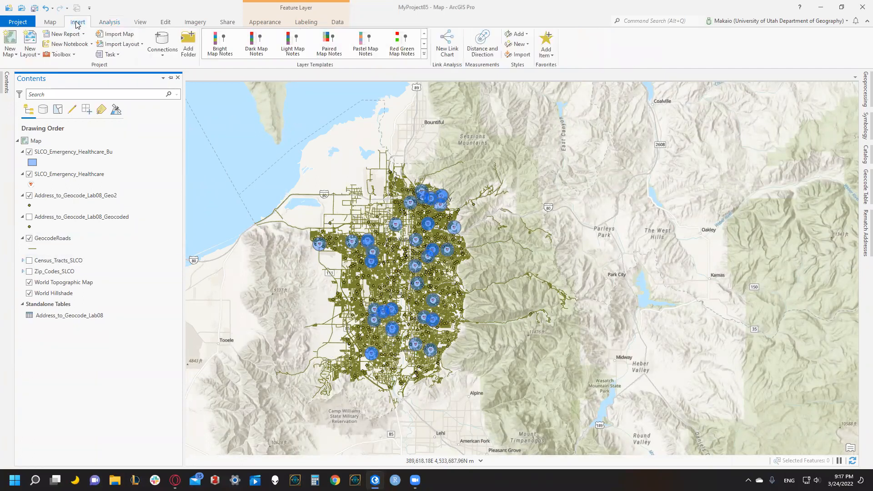
pyautogui.click(30, 50)
pyautogui.click(60, 97)
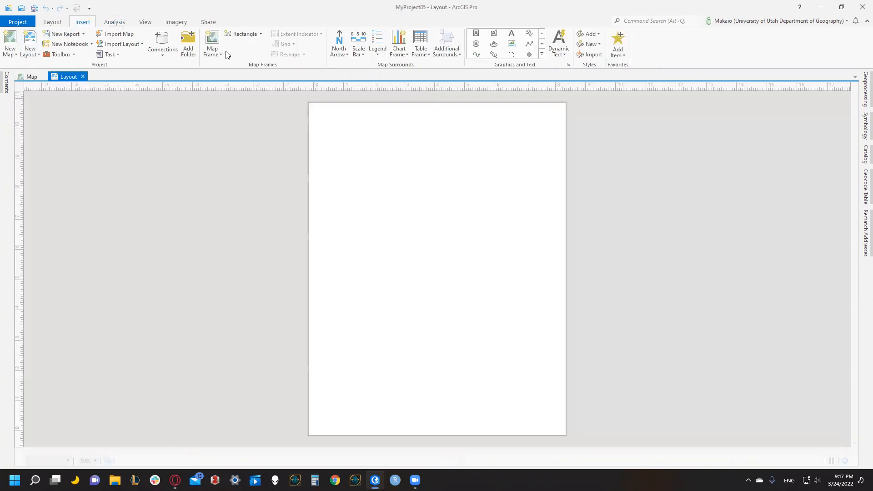
pyautogui.click(220, 53)
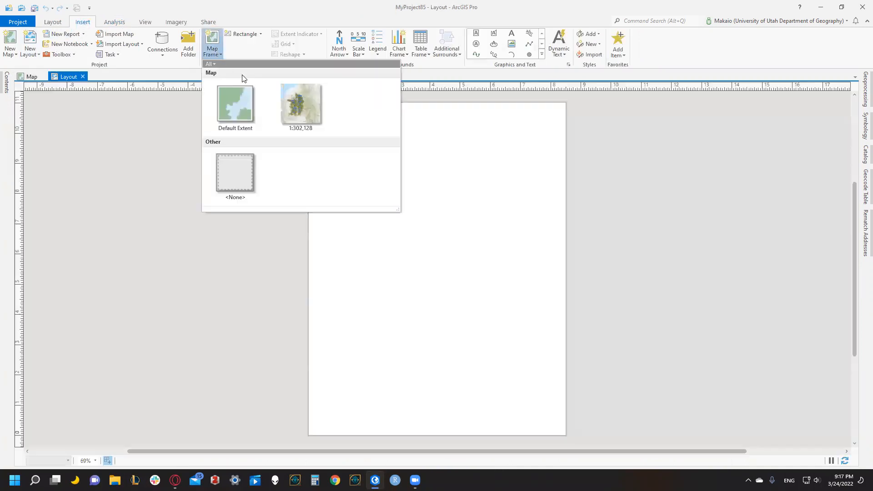
pyautogui.click(301, 104)
pyautogui.moveTo(309, 125)
pyautogui.mouseDown()
pyautogui.moveTo(557, 321)
pyautogui.moveTo(565, 377)
pyautogui.mouseUp()
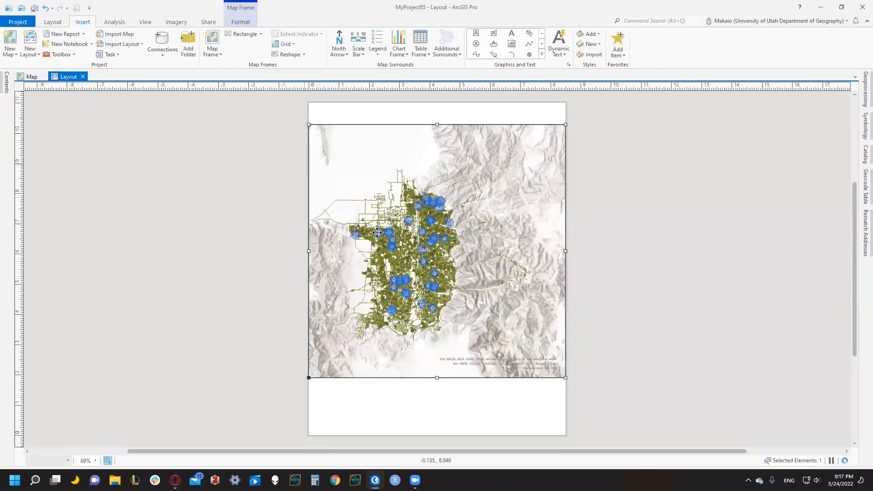
# Add a north arrow below the map frame near the page's left edge and a scale bar in miles beneath the frame's center.
pyautogui.click(339, 40)
pyautogui.moveTo(313, 378)
pyautogui.mouseDown()
pyautogui.moveTo(343, 419)
pyautogui.moveTo(341, 435)
pyautogui.mouseUp()
pyautogui.click(358, 42)
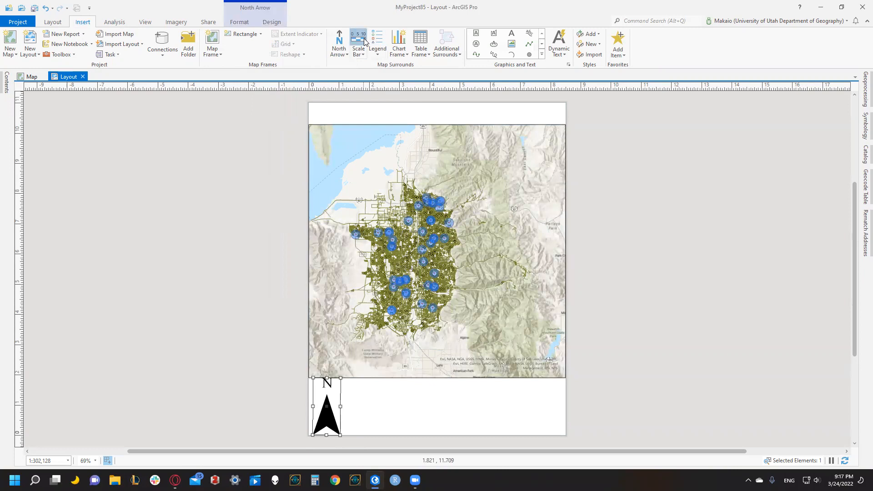
pyautogui.moveTo(370, 378); pyautogui.dragTo(476, 382)
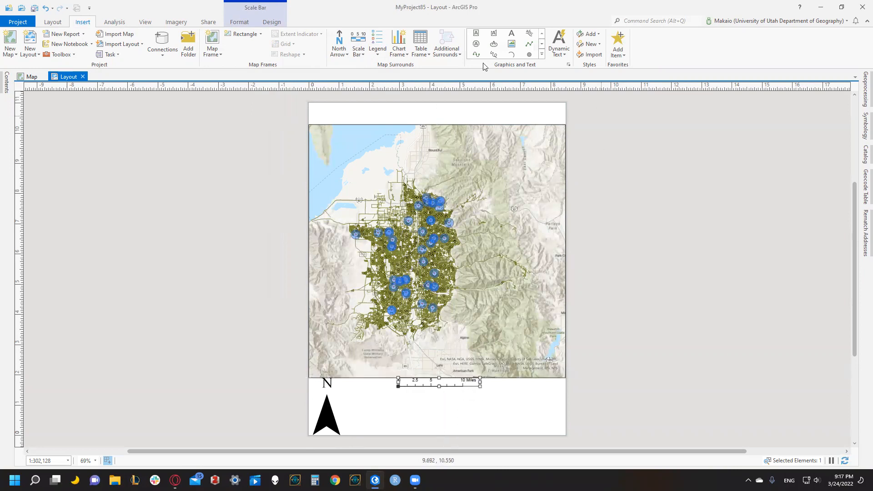
# Add a legend of the visible layers in the blank area below the map frame, at the page's lower right corner.
pyautogui.click(377, 40)
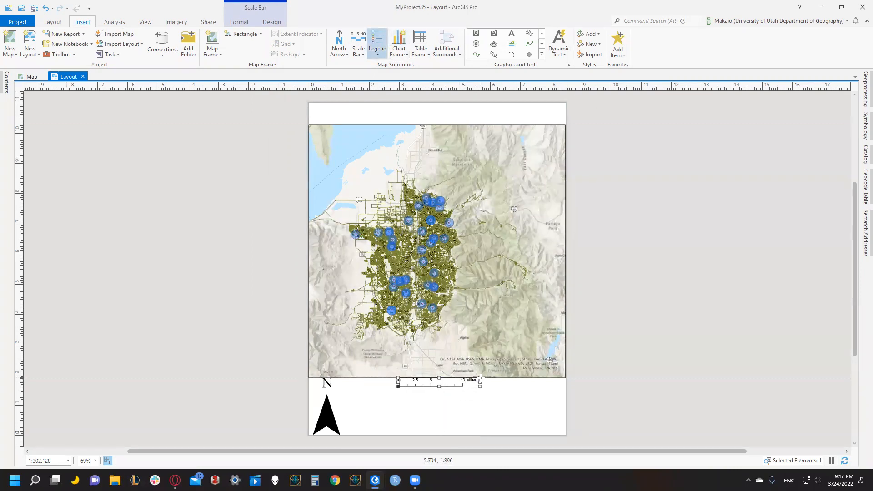
pyautogui.moveTo(476, 377); pyautogui.dragTo(565, 435)
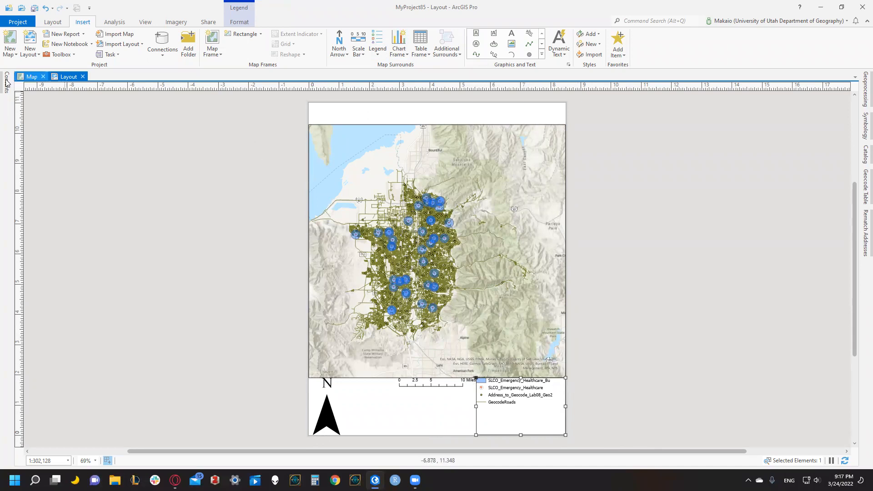
# Rename the SLCO_Emergency_Healthcare_Bu layer as ".75 Mile Buffer".
pyautogui.moveTo(6, 87)
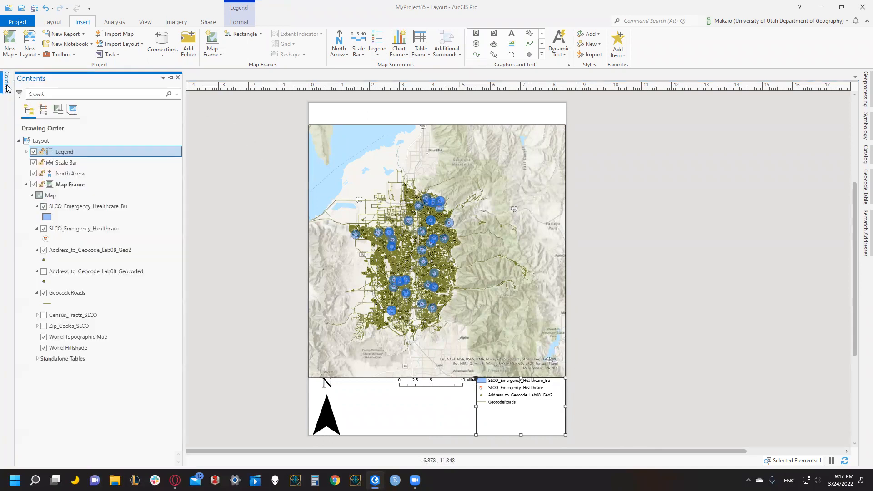
pyautogui.click(86, 206)
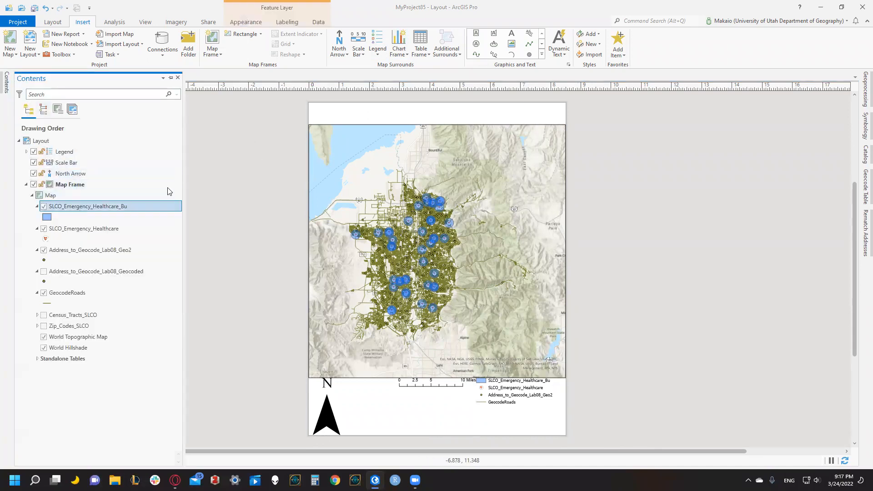
pyautogui.doubleClick(110, 207)
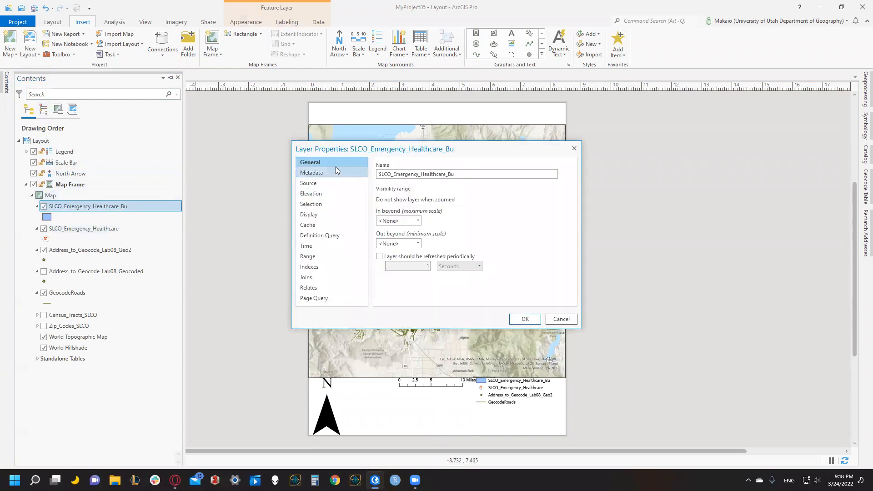
pyautogui.doubleClick(462, 174)
pyautogui.press('BackSpace')
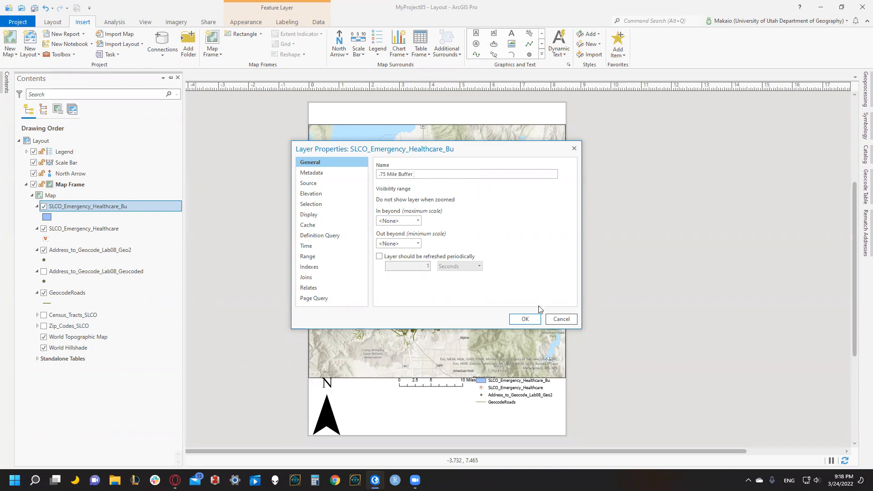
pyautogui.click(529, 319)
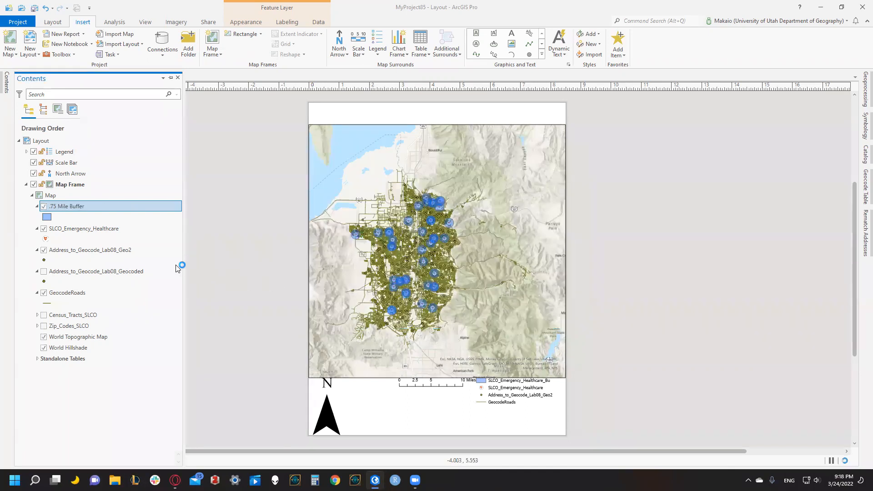
# Rename the SLCO_Emergency_Healthcare layer as "SLCO Emergency Healthcare", with spaces instead of underscores.
pyautogui.doubleClick(95, 230)
pyautogui.press('BackSpace')
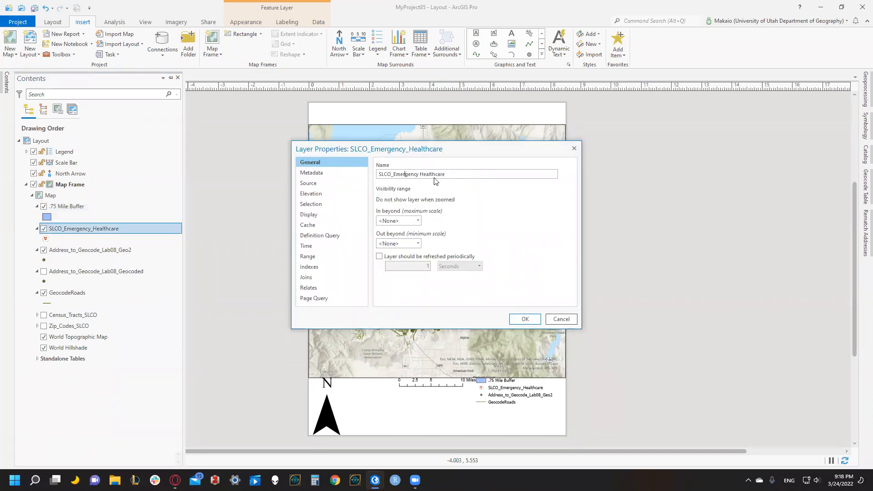
pyautogui.press('BackSpace')
pyautogui.click(539, 319)
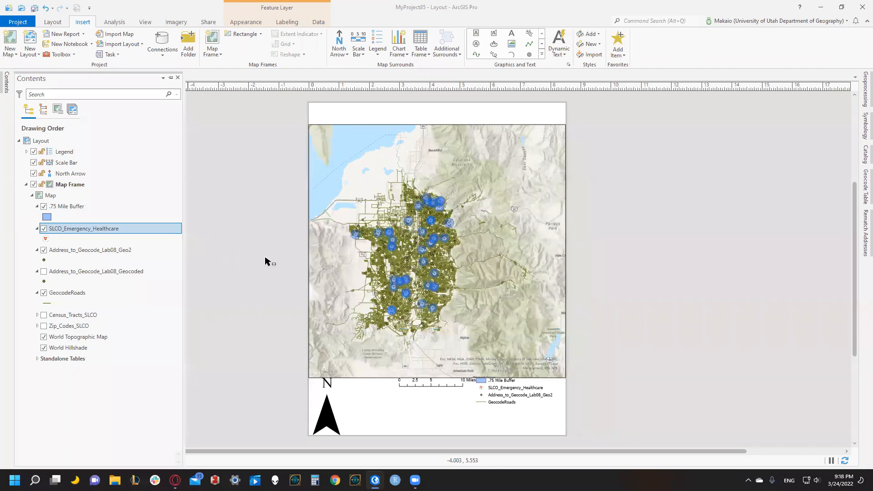
# Rename the Address_to_Geocode_Lab08_Geo2 layer as "Address to Geocode".
pyautogui.doubleClick(134, 249)
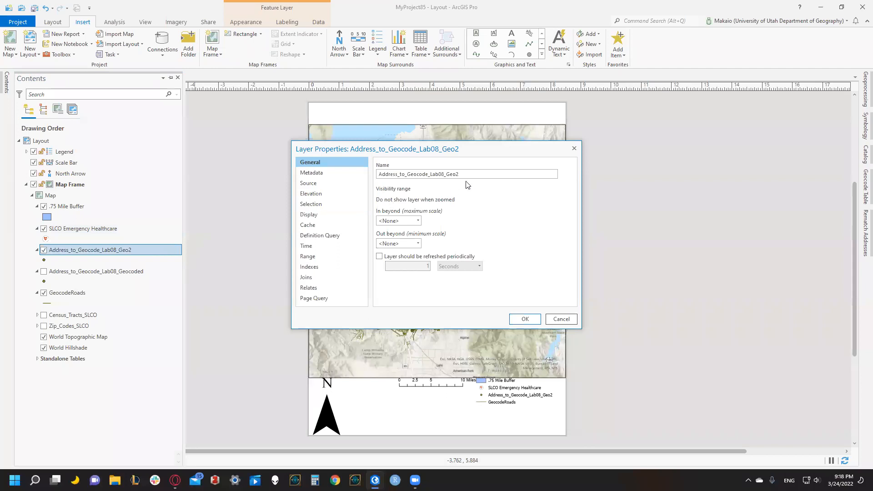
pyautogui.moveTo(473, 175); pyautogui.dragTo(430, 174)
pyautogui.press('BackSpace')
pyautogui.press('BackSpace')
pyautogui.press('BackSpace')
pyautogui.click(525, 320)
# Rename the GeocodeRoads layer as "Geocode Roads", with a space between the words.
pyautogui.doubleClick(87, 292)
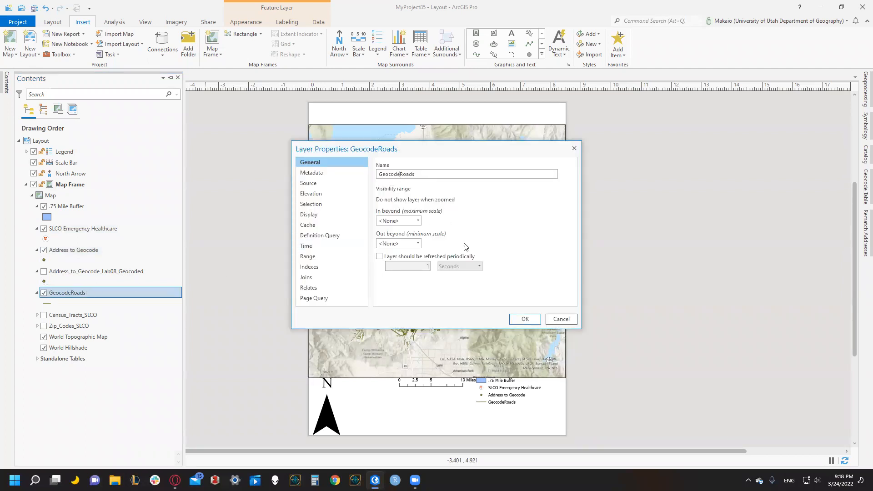
pyautogui.click(526, 320)
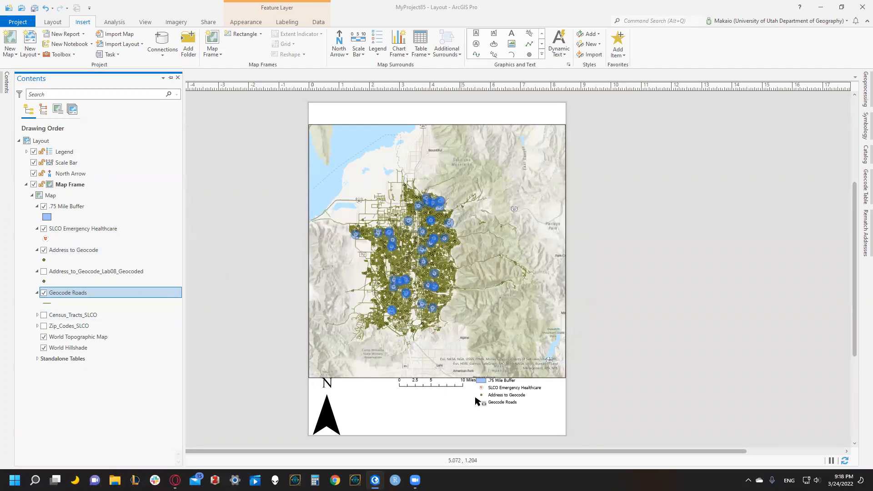
pyautogui.click(476, 401)
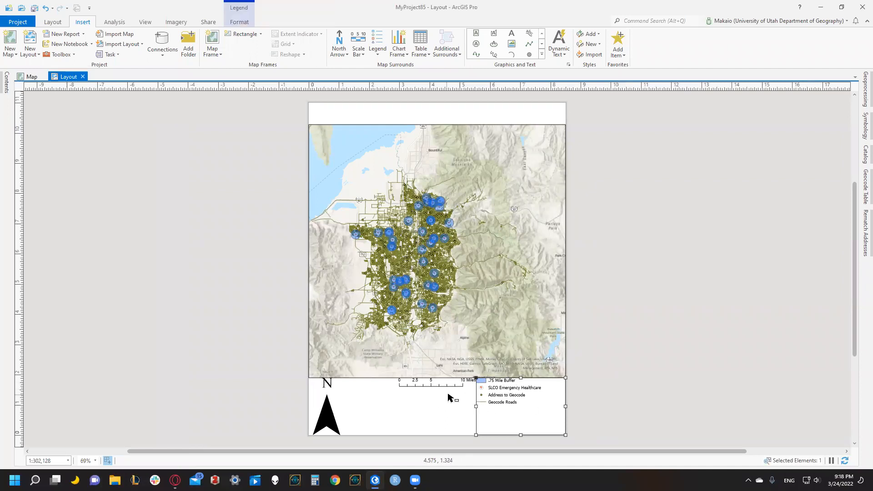
pyautogui.click(279, 214)
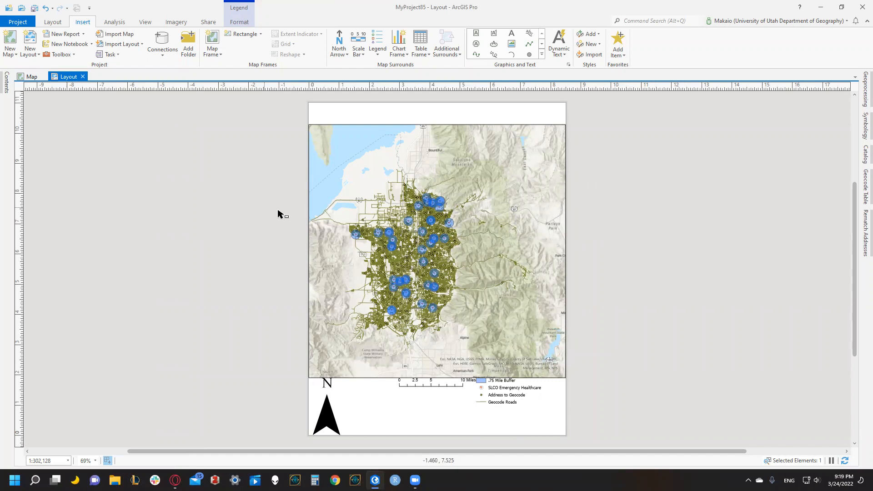
# Add a full-width text box in the blank strip above the map frame reading "Healthcare locations in relation to Health Care Facilities".
pyautogui.click(476, 34)
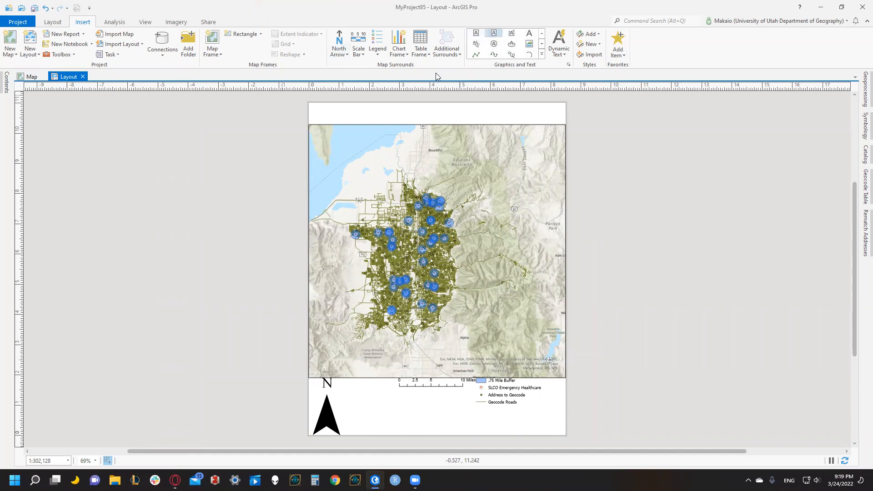
pyautogui.moveTo(468, 125); pyautogui.dragTo(566, 124)
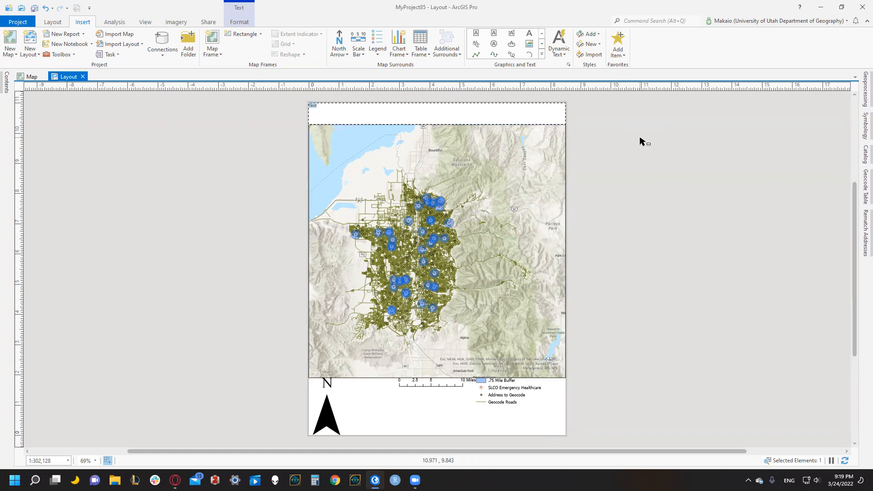
pyautogui.write('car')
pyautogui.press('BackSpace')
pyautogui.press('BackSpace')
pyautogui.press('BackSpace')
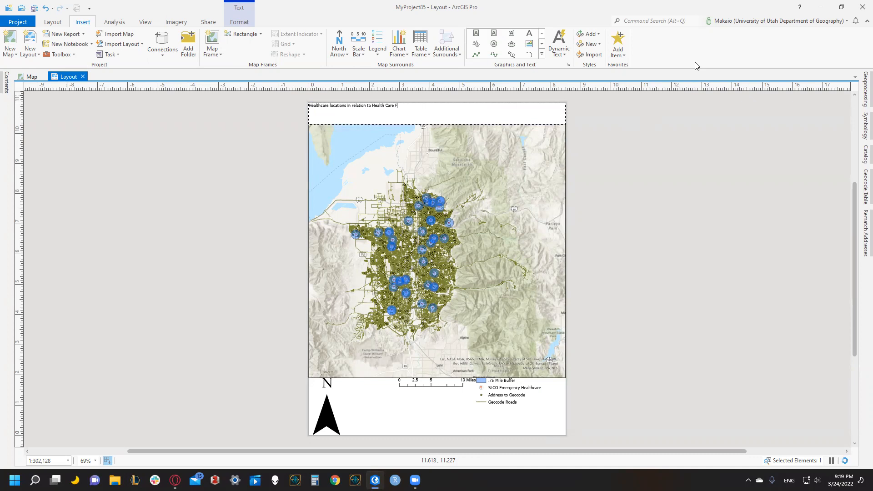
pyautogui.write('lities')
# Set the title's font size to 24 pt and move the title down to sit just above the map frame.
pyautogui.moveTo(411, 106)
pyautogui.mouseDown()
pyautogui.moveTo(359, 94)
pyautogui.moveTo(301, 102)
pyautogui.mouseUp()
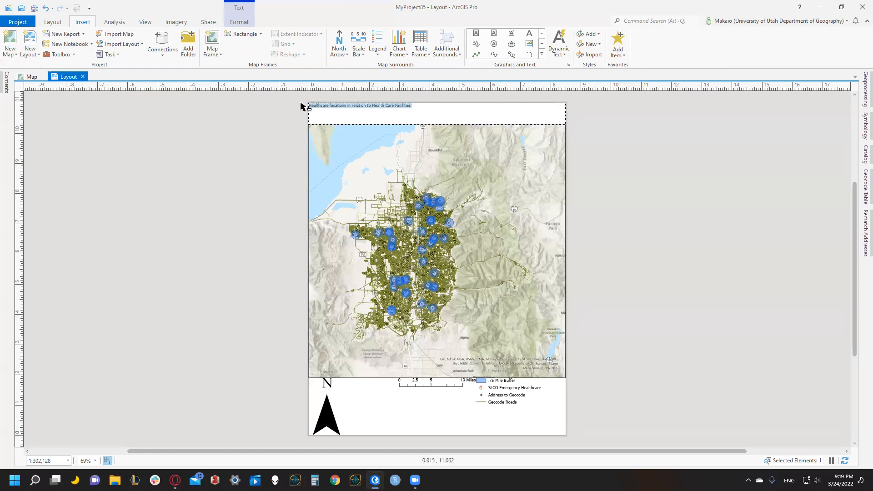
pyautogui.click(233, 22)
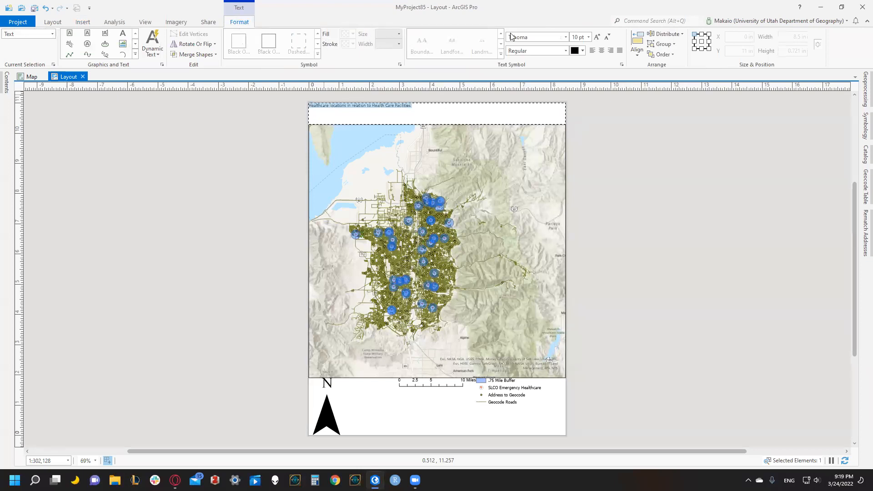
pyautogui.click(588, 37)
pyautogui.click(584, 163)
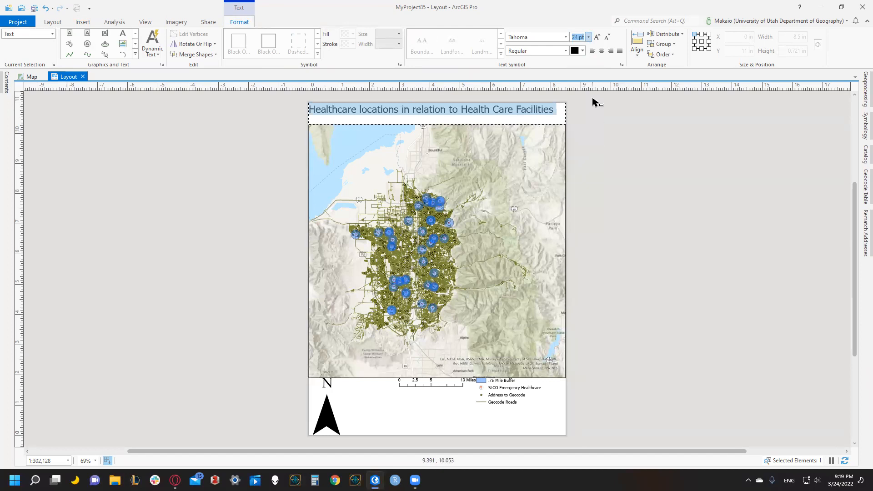
pyautogui.click(588, 36)
pyautogui.click(578, 177)
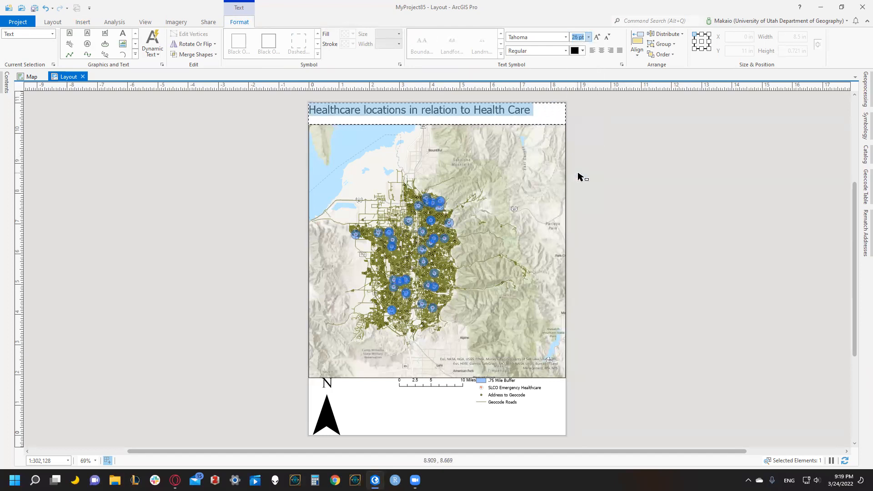
pyautogui.click(588, 37)
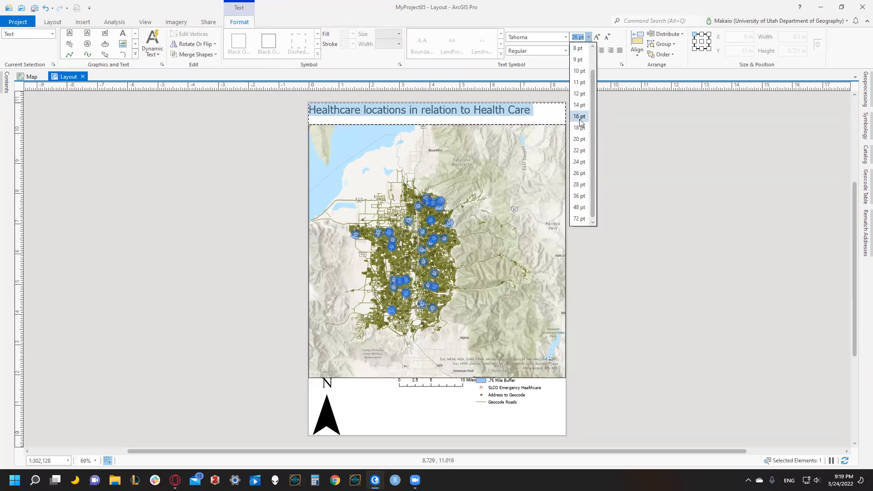
pyautogui.click(579, 162)
pyautogui.click(653, 122)
pyautogui.moveTo(507, 110)
pyautogui.mouseDown()
pyautogui.moveTo(514, 124)
pyautogui.moveTo(503, 122)
pyautogui.moveTo(513, 125)
pyautogui.mouseUp()
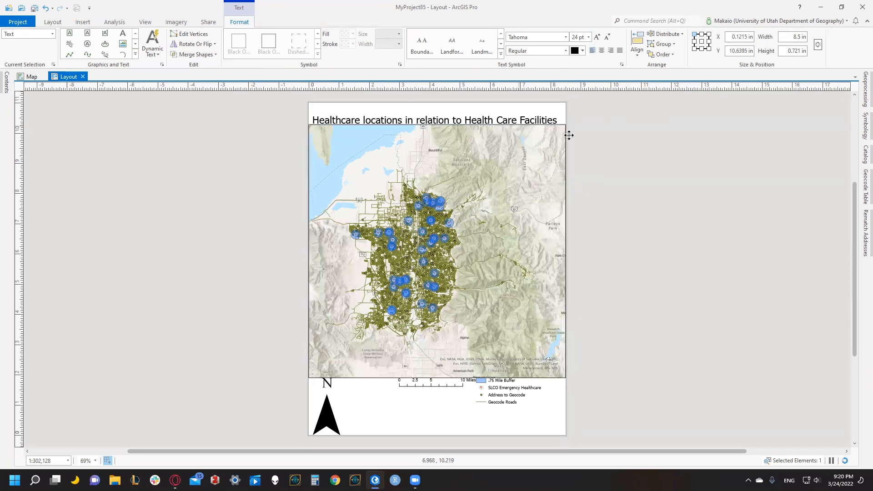
pyautogui.click(641, 148)
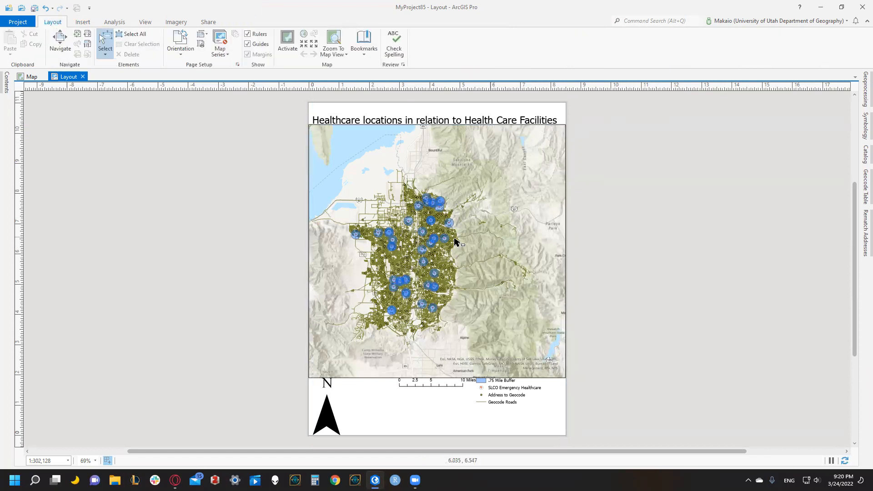
# Export the layout to the Desktop as the JPEG file Layout.jpg at 300 DPI.
pyautogui.click(209, 22)
pyautogui.click(230, 40)
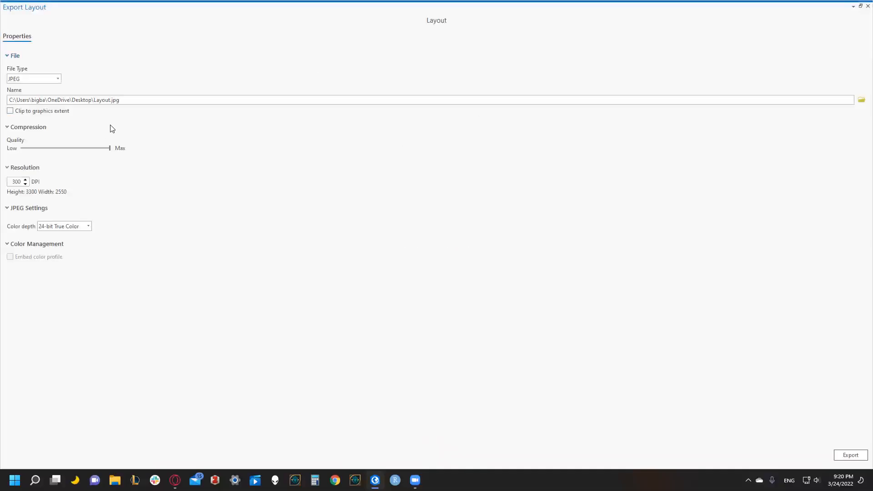
pyautogui.click(848, 455)
pyautogui.click(868, 6)
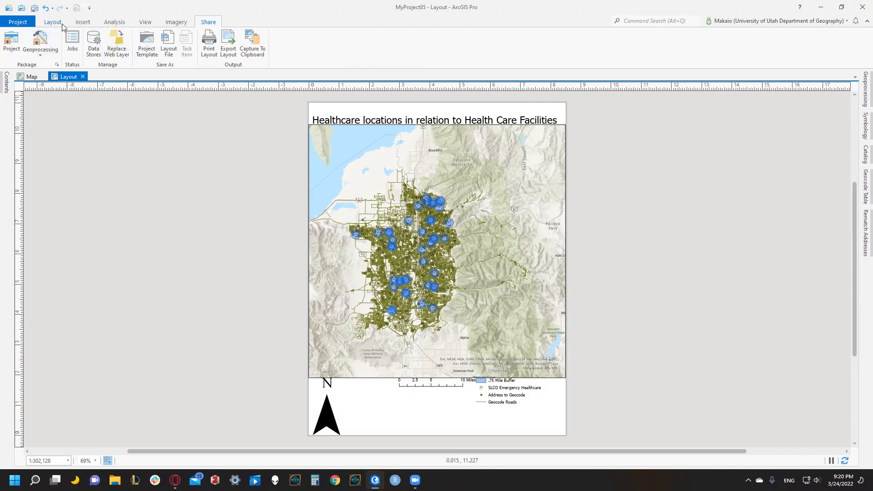
# Return to the map view, search the geoprocessing tools for "reverse geo" and open the Reverse Geocode tool.
pyautogui.click(36, 78)
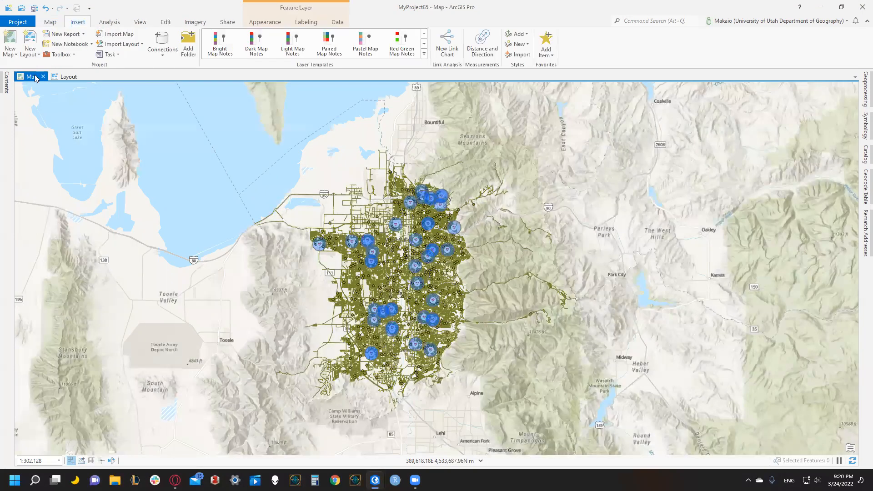
pyautogui.click(109, 22)
pyautogui.click(105, 43)
pyautogui.click(666, 98)
pyautogui.hotkey('ctrl', 'a')
pyautogui.press('BackSpace')
pyautogui.write('re')
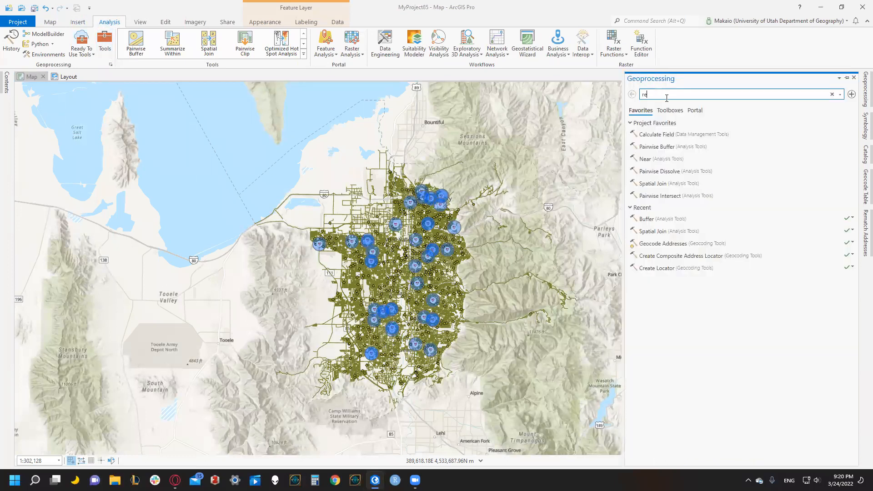
pyautogui.write('verse geo')
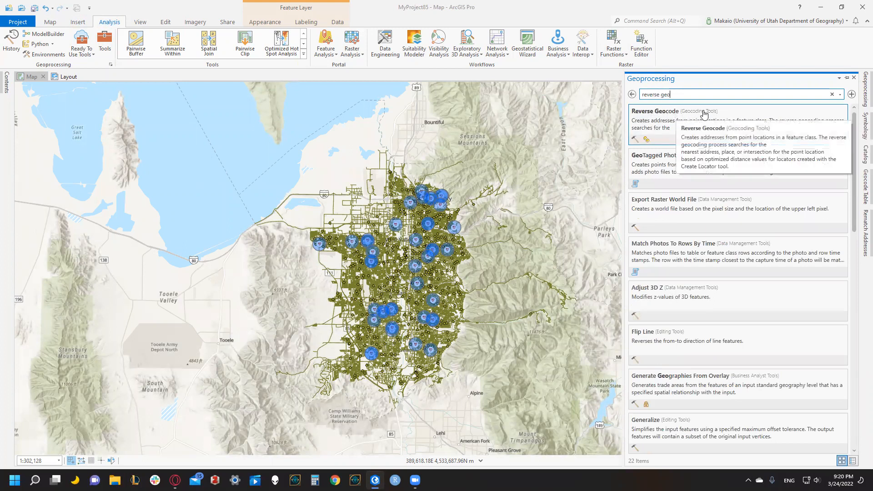
pyautogui.click(693, 122)
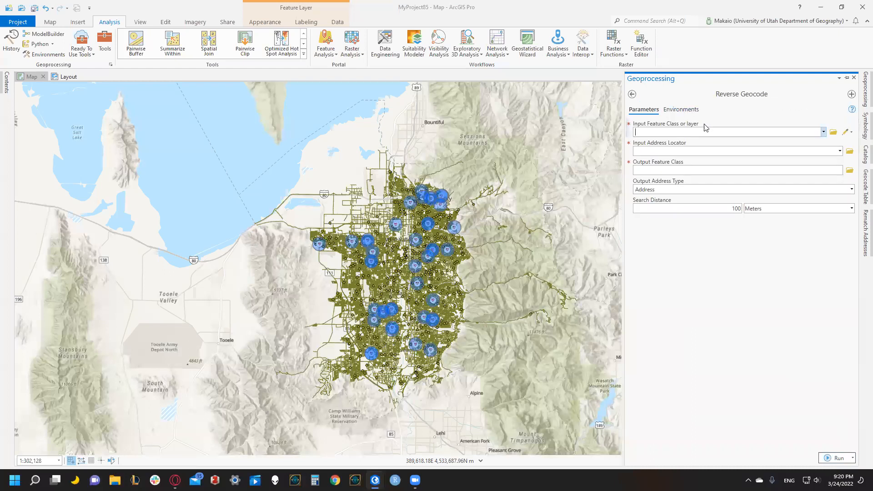
# Reverse geocode the SLCO Emergency Healthcare layer with the GeocodeRoads_CreateLocator_C locator, outputting to SLCOEmergencyHealthcare_Reve.
pyautogui.click(821, 135)
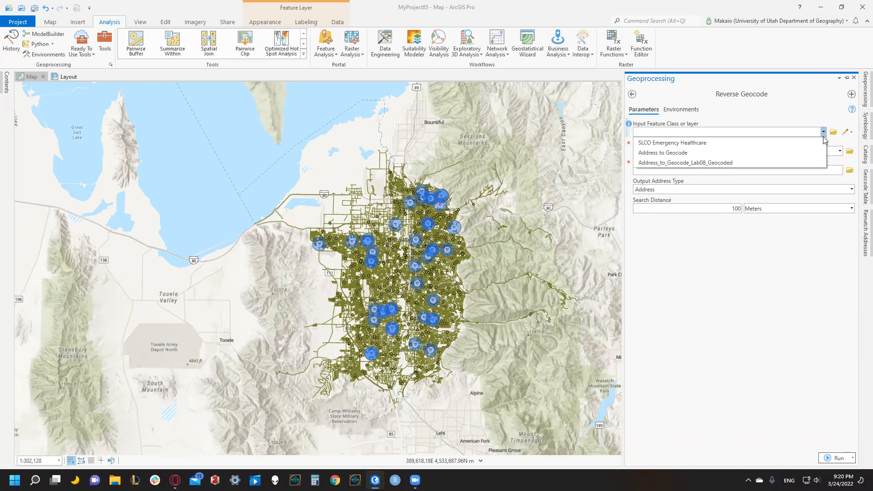
pyautogui.click(670, 142)
pyautogui.click(662, 152)
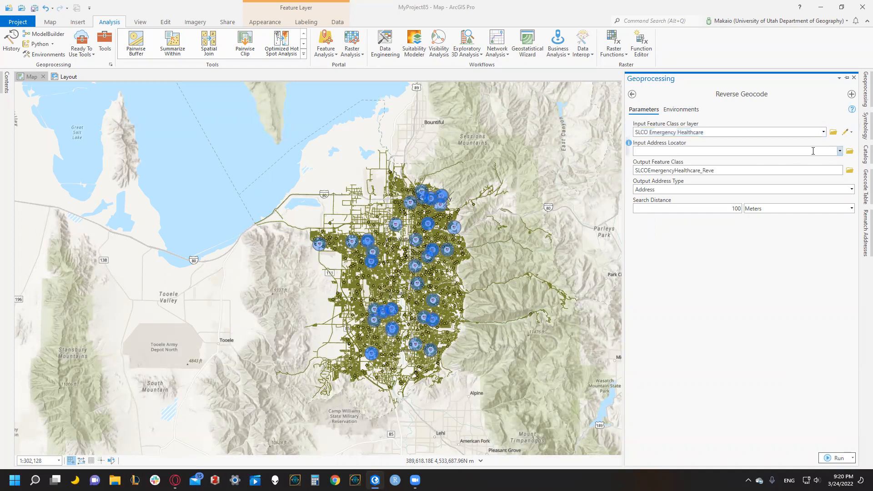
pyautogui.click(839, 151)
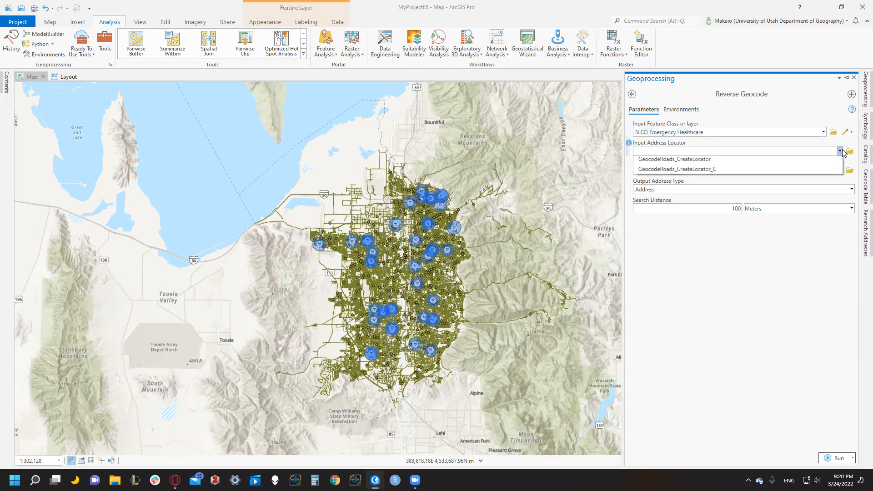
pyautogui.click(710, 172)
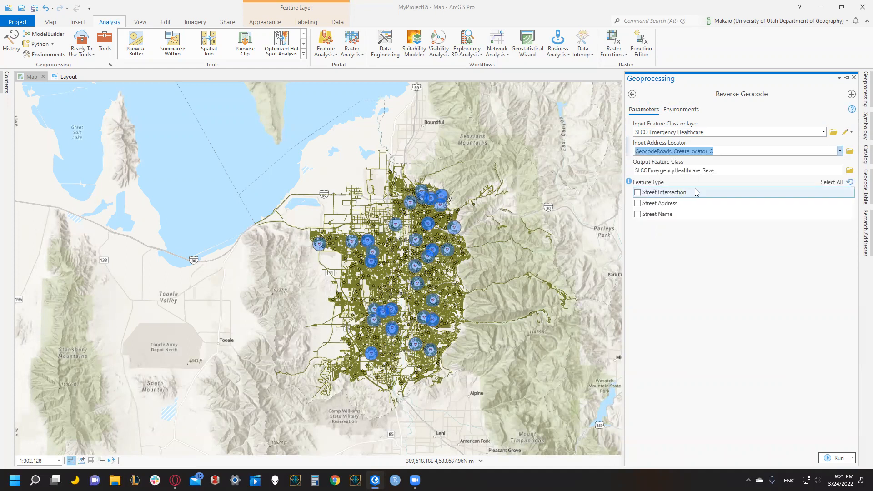
pyautogui.moveTo(630, 181)
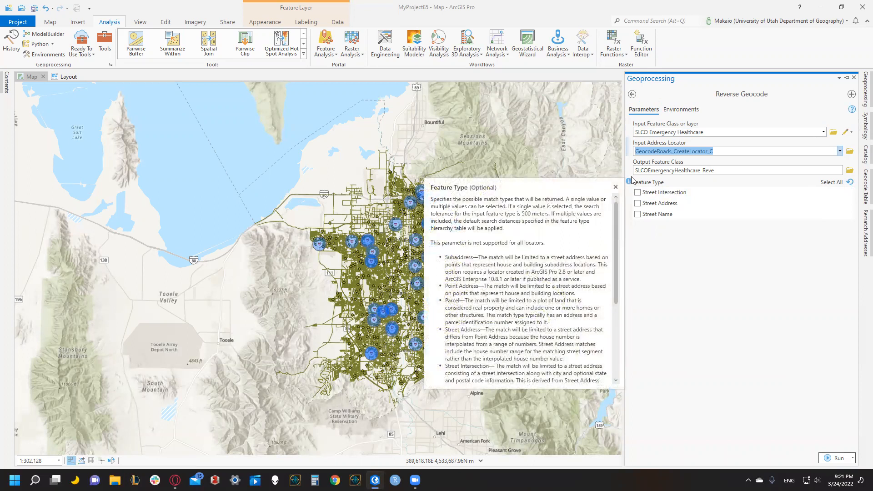
pyautogui.click(724, 171)
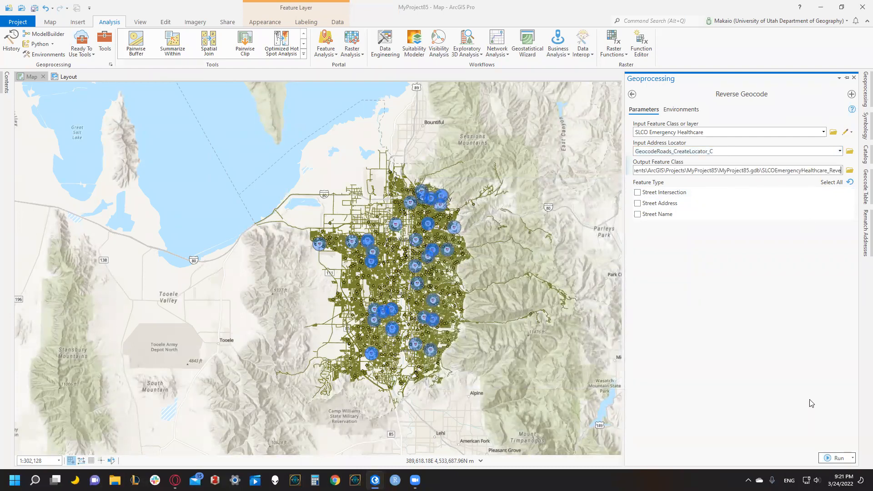
pyautogui.click(838, 457)
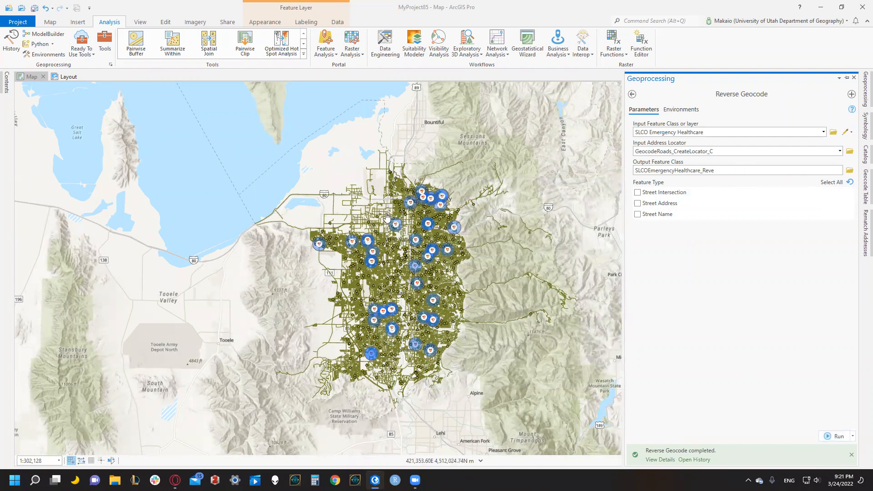
# Inspect the pop-up attributes of the UUHC Redwood Urgent Care point in the reverse-geocoded output.
pyautogui.click(395, 226)
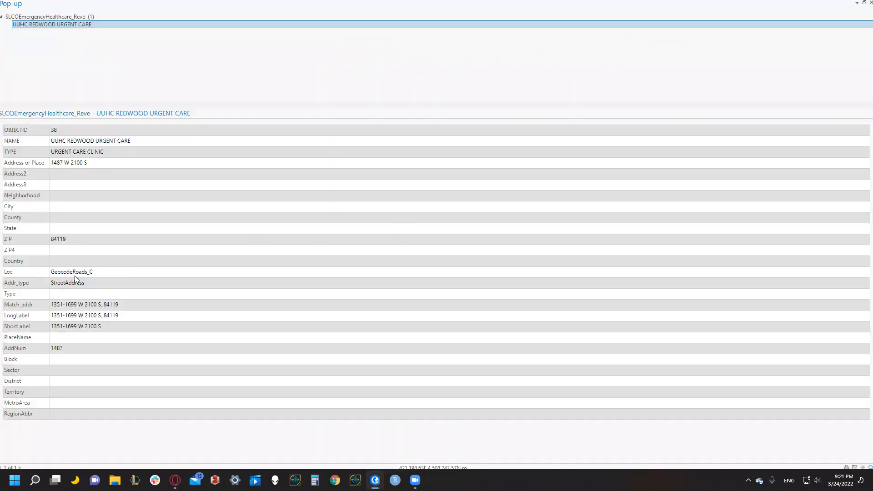
pyautogui.moveTo(44, 130); pyautogui.dragTo(369, 337)
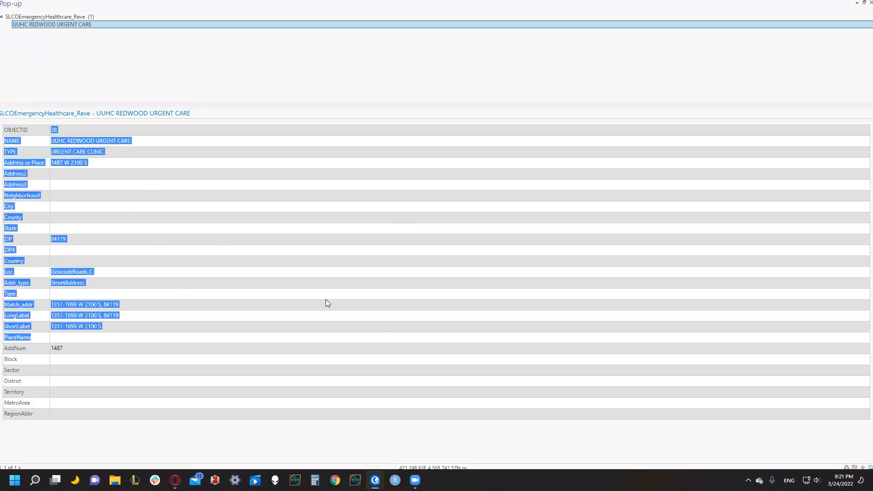
pyautogui.click(201, 210)
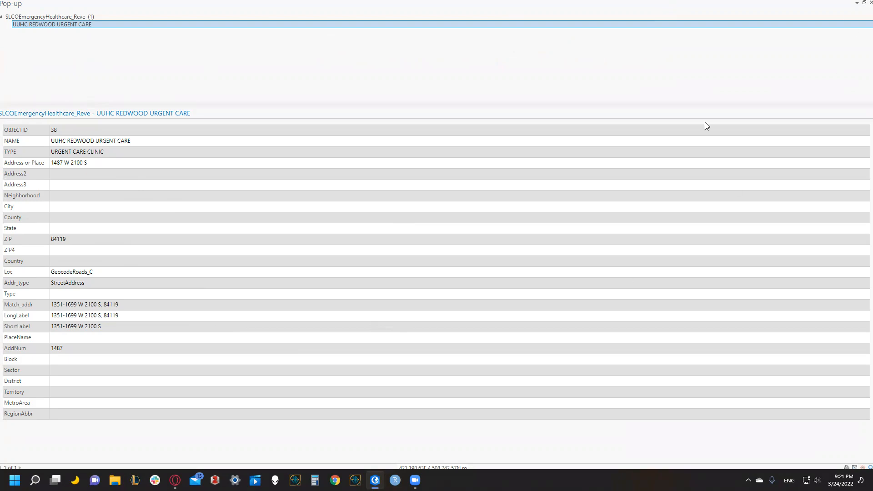
pyautogui.click(870, 3)
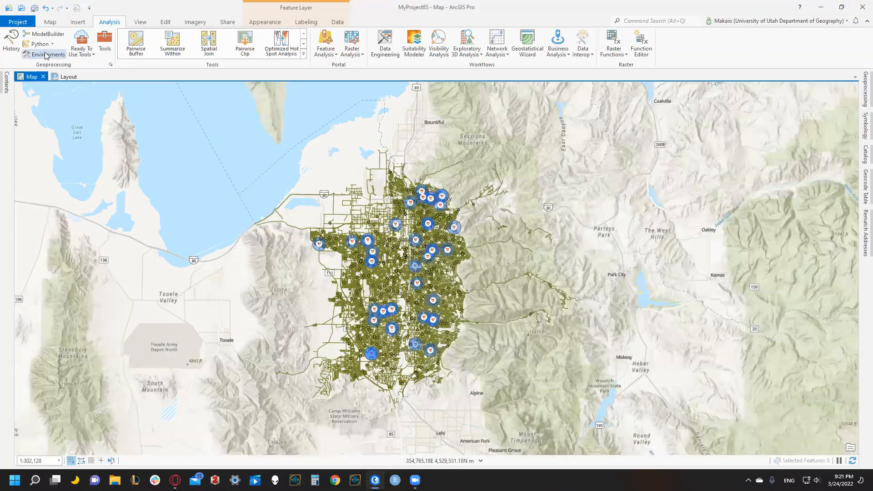
# Open the attribute table of the SLCOEmergencyHealthcare_Reve layer to check its addresses.
pyautogui.click(7, 82)
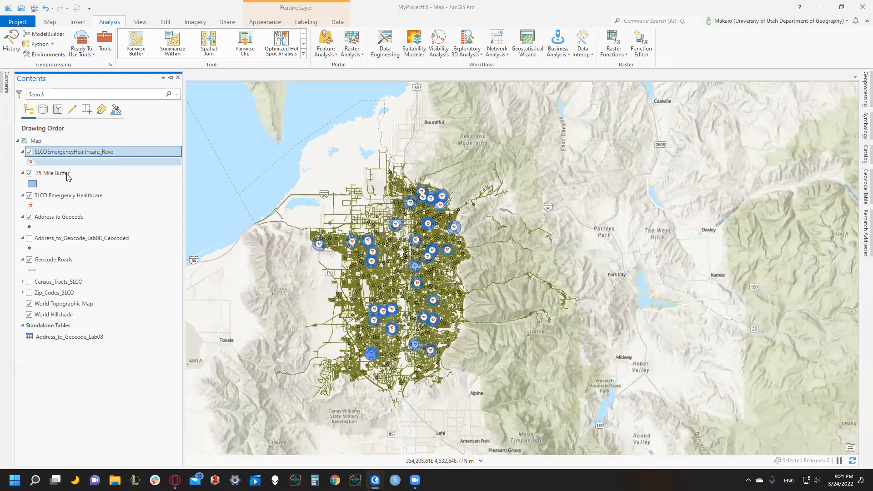
pyautogui.rightClick(61, 153)
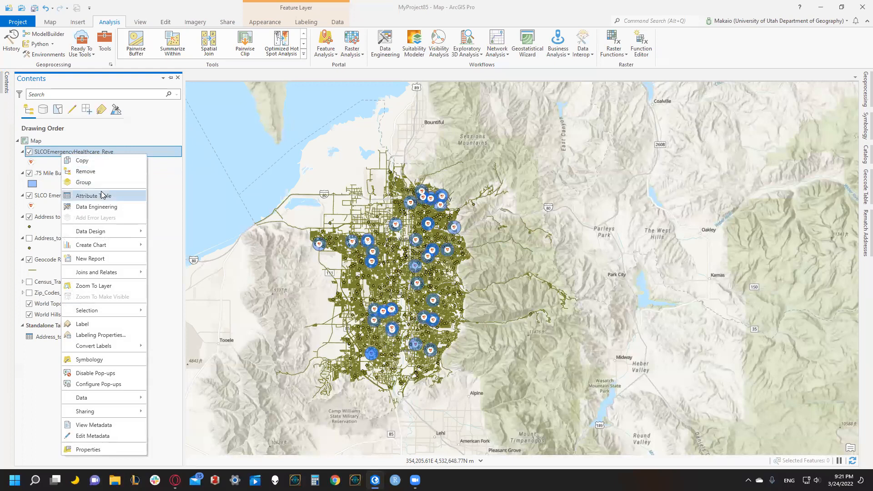
pyautogui.click(102, 195)
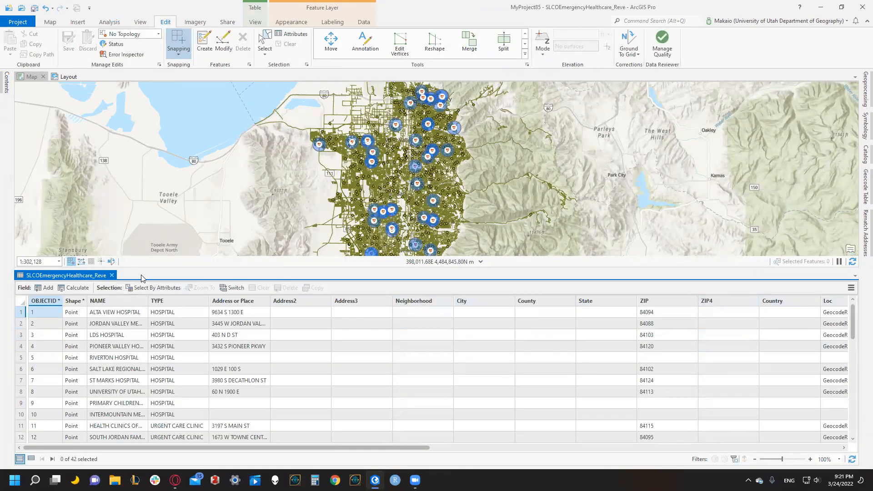
# Close the reverse-geocoded attribute table, search the geoprocessing tools for "table" and open the Table To Excel tool.
pyautogui.click(111, 275)
pyautogui.click(110, 22)
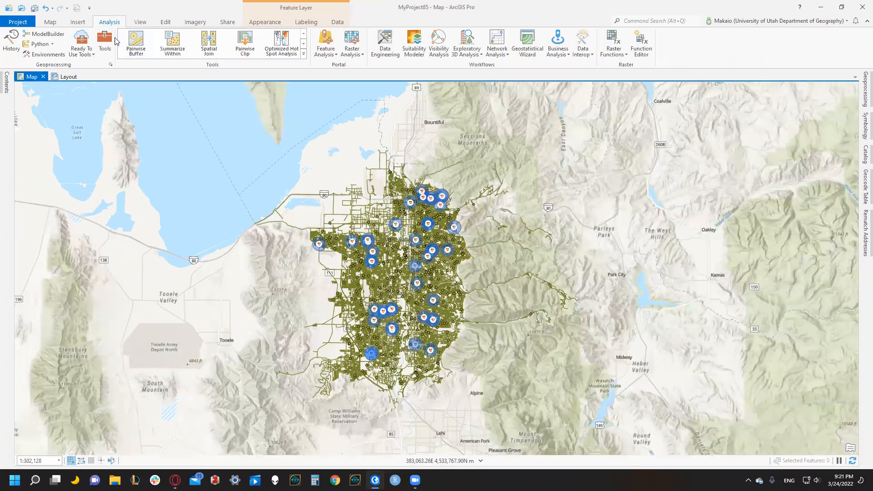
pyautogui.click(102, 42)
pyautogui.click(651, 95)
pyautogui.write('table')
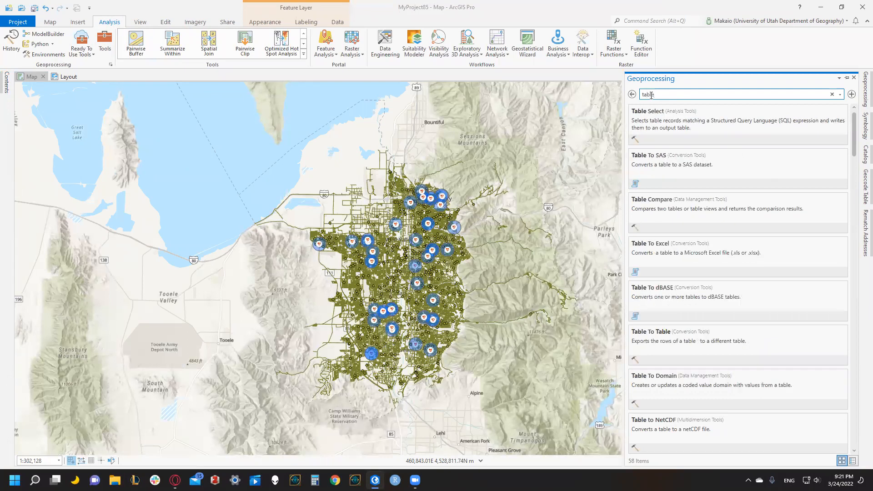
pyautogui.click(660, 253)
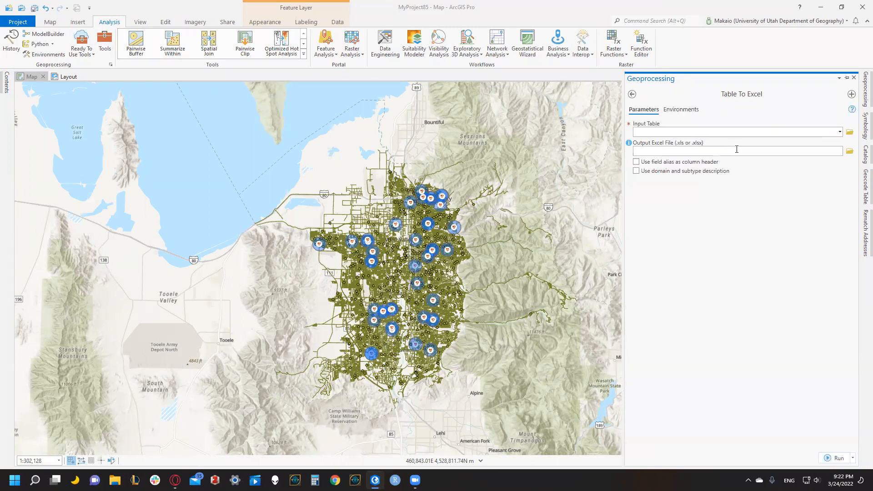
# Export the SLCOEmergencyHealthcare_Reve table to an Excel file named Deliver3 on the Desktop.
pyautogui.click(840, 132)
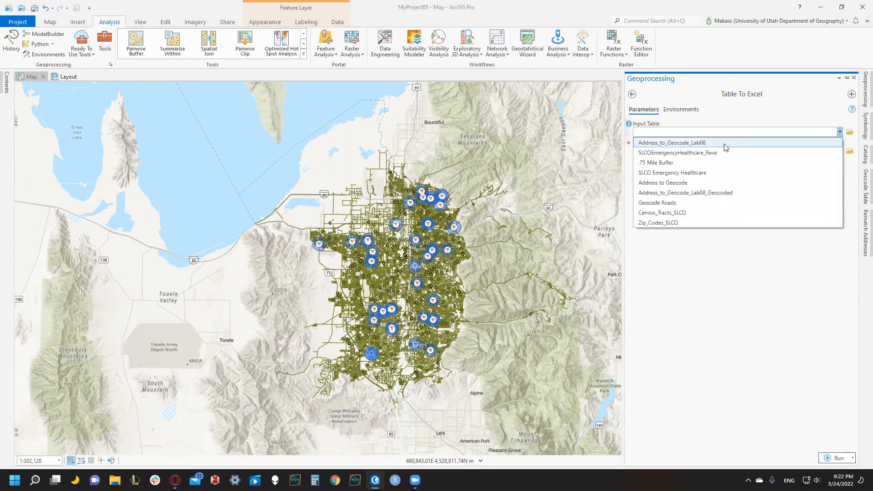
pyautogui.click(701, 153)
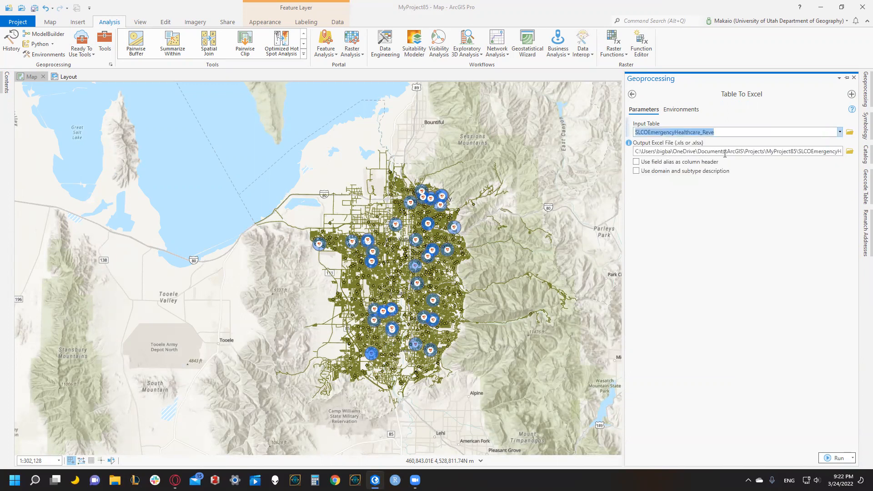
pyautogui.click(849, 151)
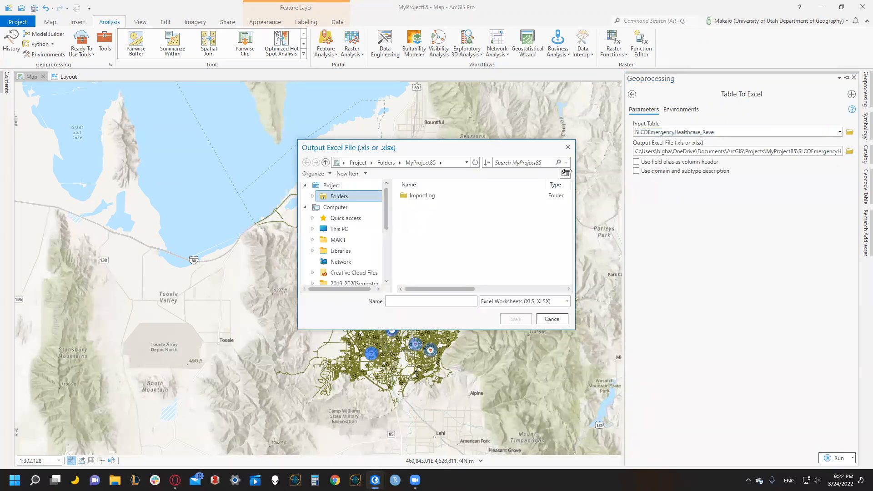
pyautogui.click(345, 207)
pyautogui.doubleClick(430, 214)
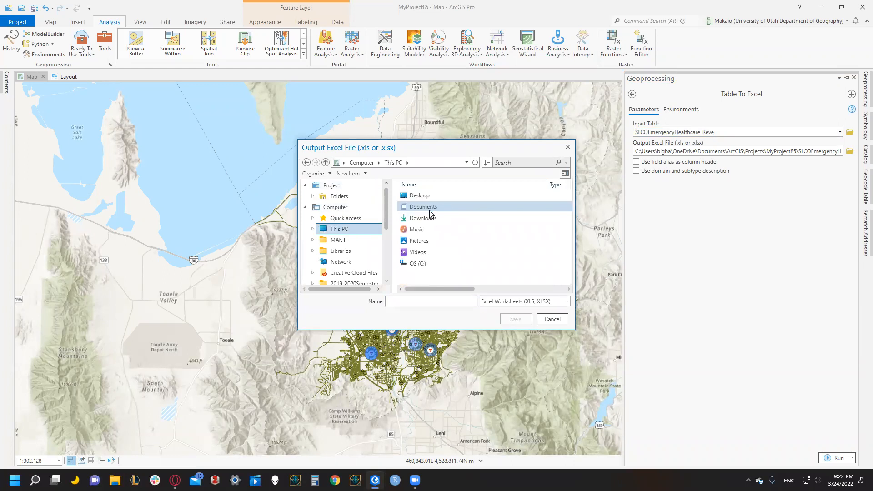
pyautogui.doubleClick(439, 196)
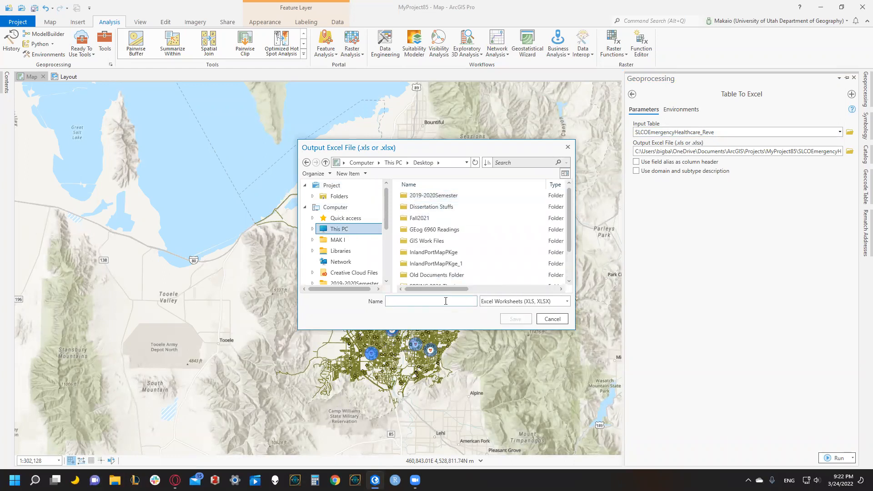
pyautogui.write('Deliver3')
pyautogui.press('Return')
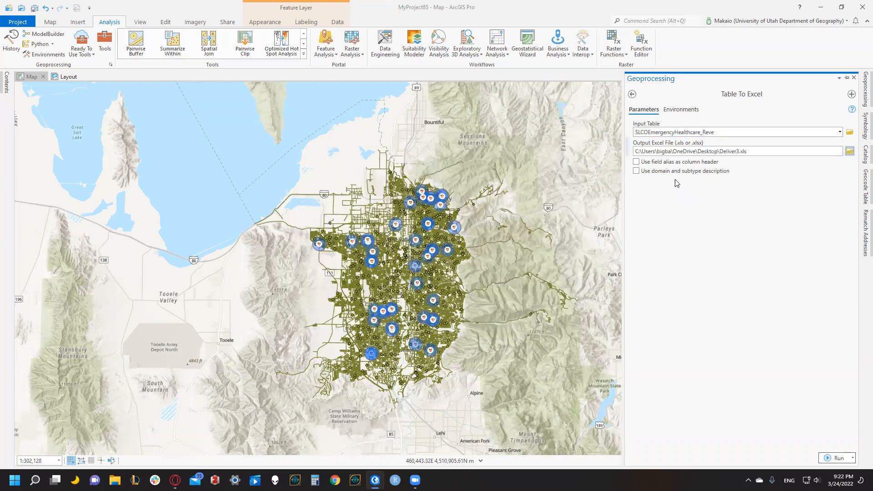
pyautogui.click(836, 458)
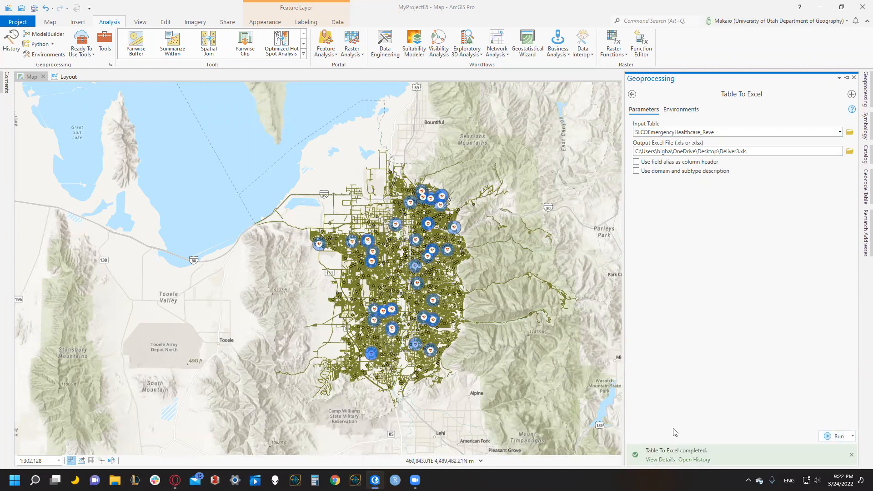
# Check the Table To Excel run's parameters and open the output file Deliver3.xls in Excel from there.
pyautogui.click(661, 458)
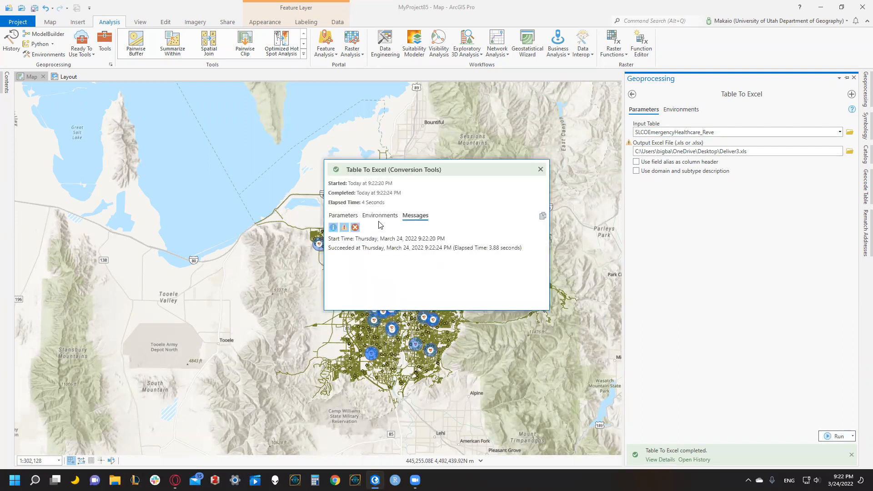
pyautogui.click(352, 218)
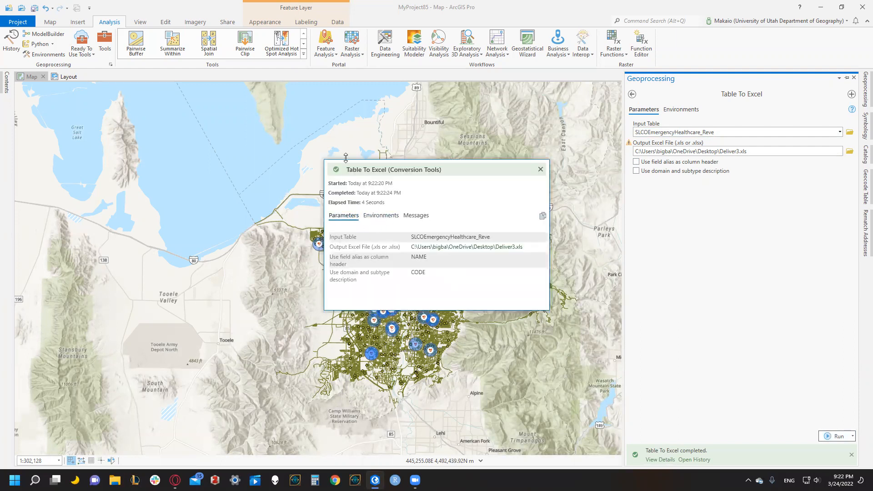
pyautogui.click(445, 248)
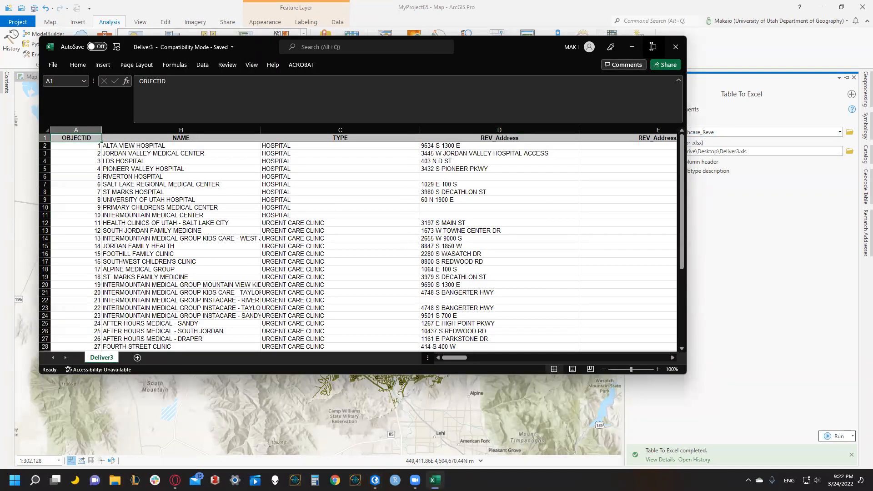
# Review the reverse-geocoded address columns in the Deliver3 workbook, close it and dismiss the Table To Excel run details.
pyautogui.click(652, 46)
pyautogui.hscroll(1, 203, 129)
pyautogui.hscroll(20, 314, 136)
pyautogui.hscroll(-20, 36, 153)
pyautogui.middleClick(72, 155)
pyautogui.middleClick(488, 158)
pyautogui.middleClick(255, 148)
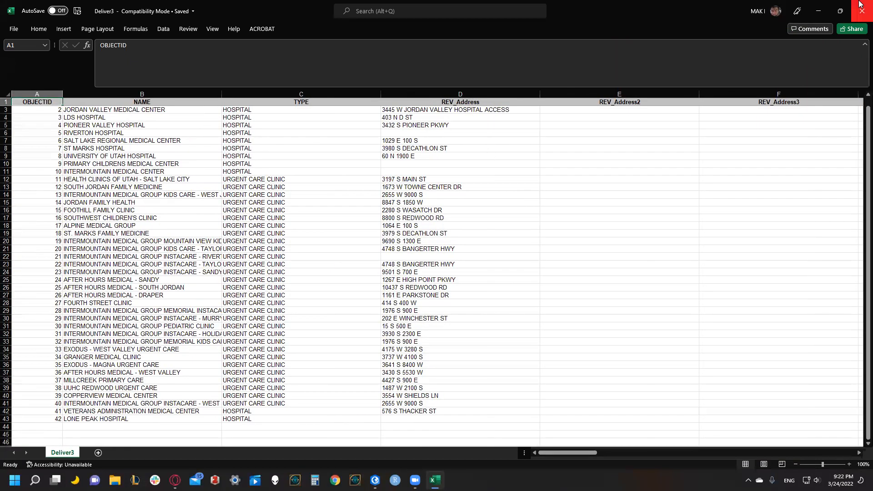
pyautogui.click(860, 5)
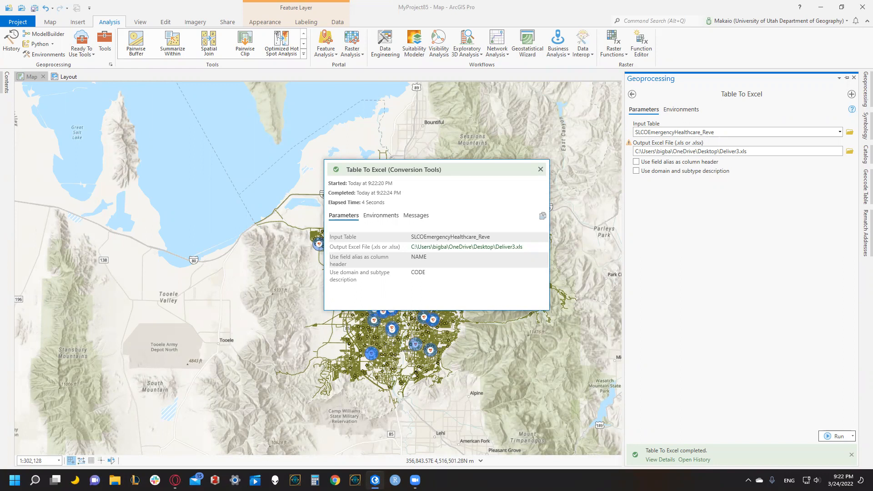
pyautogui.click(540, 169)
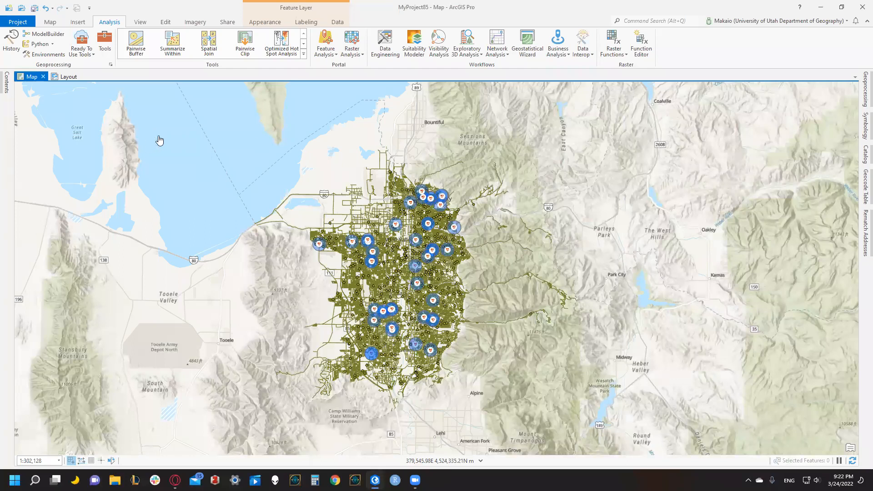